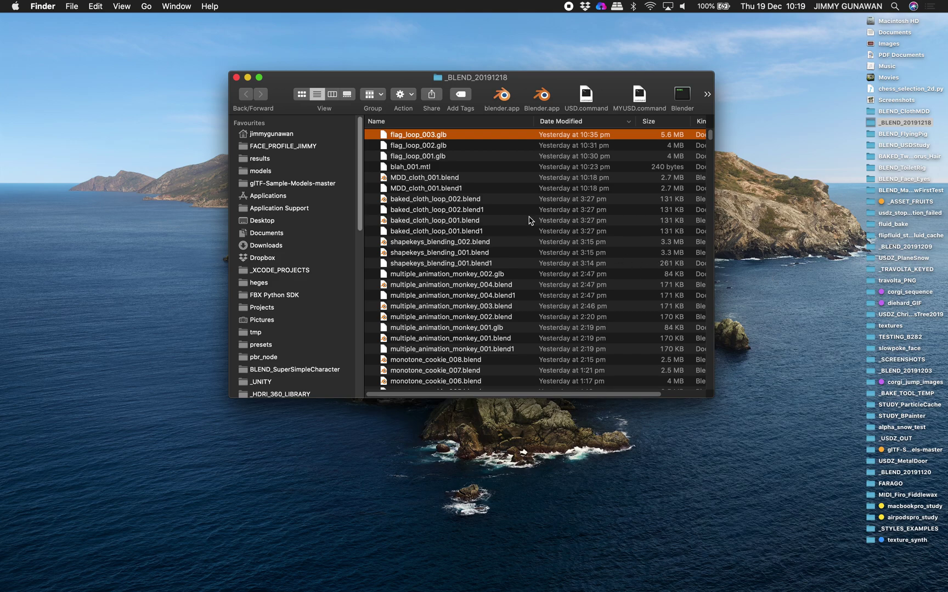
Step: Drop flag_loop_003.glb into the Babylon.js Sandbox and orbit around the looping waving flag
left_click_drag(443, 140, 451, 192)
key("ctrl+Right")
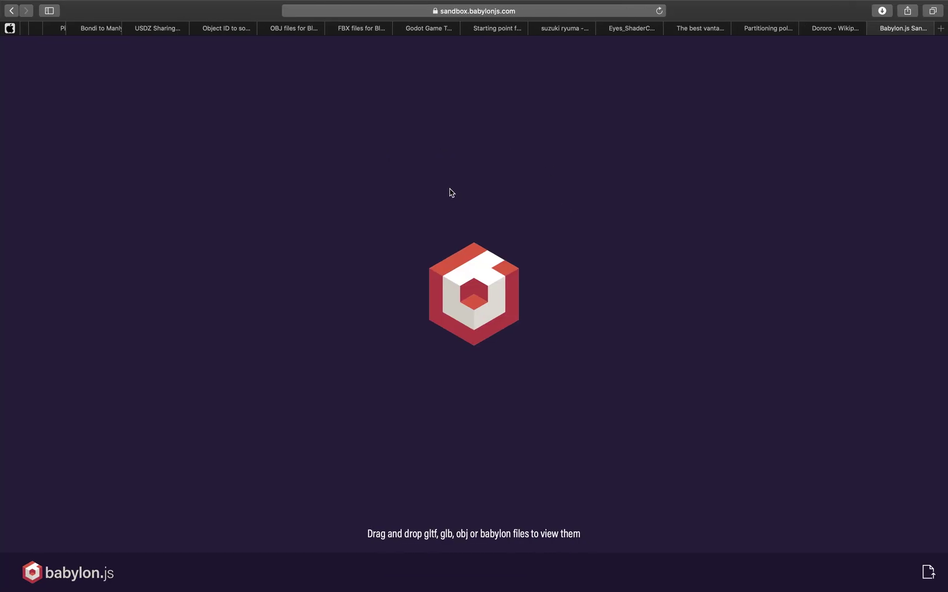
key("ctrl+Left")
left_click_drag(409, 134, 552, 215)
key("ctrl+Right")
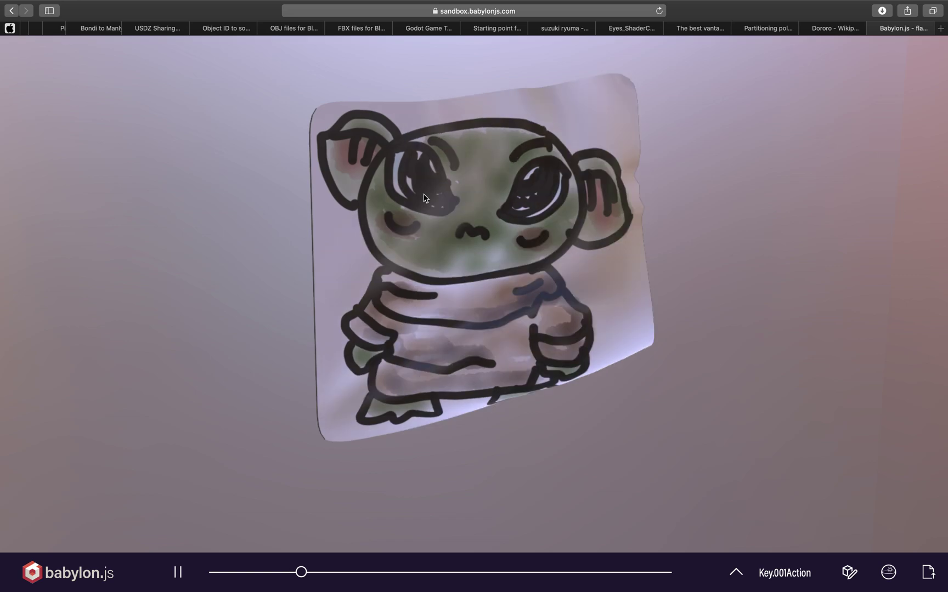
left_click_drag(424, 198, 545, 216)
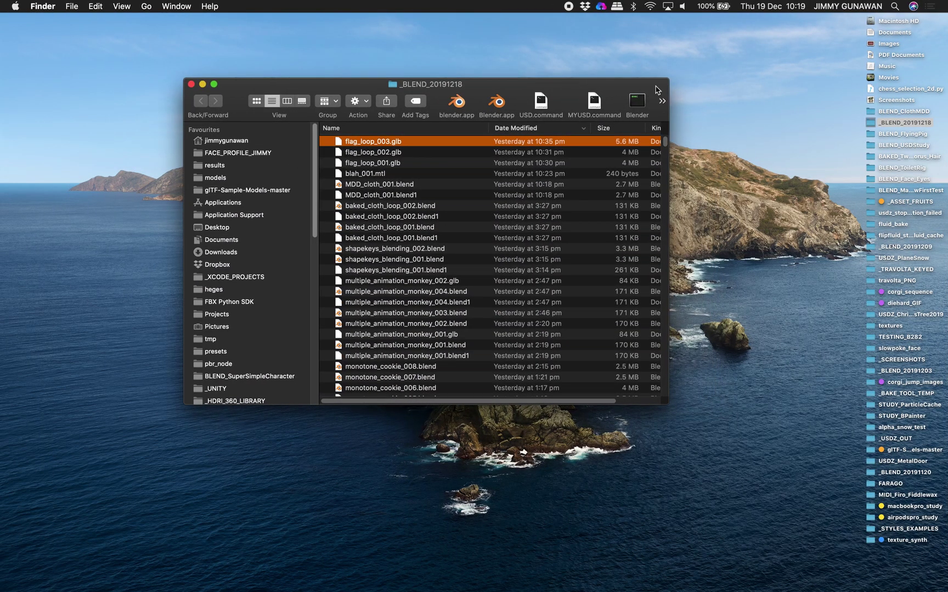
Step: Widen the Finder window and launch Blender from its toolbar command
left_click_drag(667, 78, 760, 71)
left_click(639, 95)
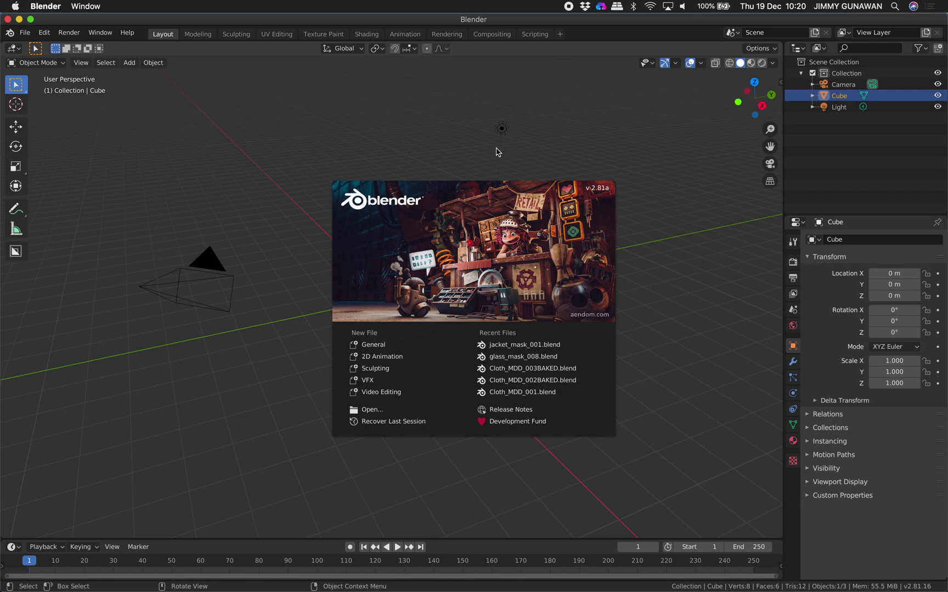
Step: Dismiss the splash, maximise Blender, and save to the Desktop as looping_cloth_001.blend
left_click(446, 146)
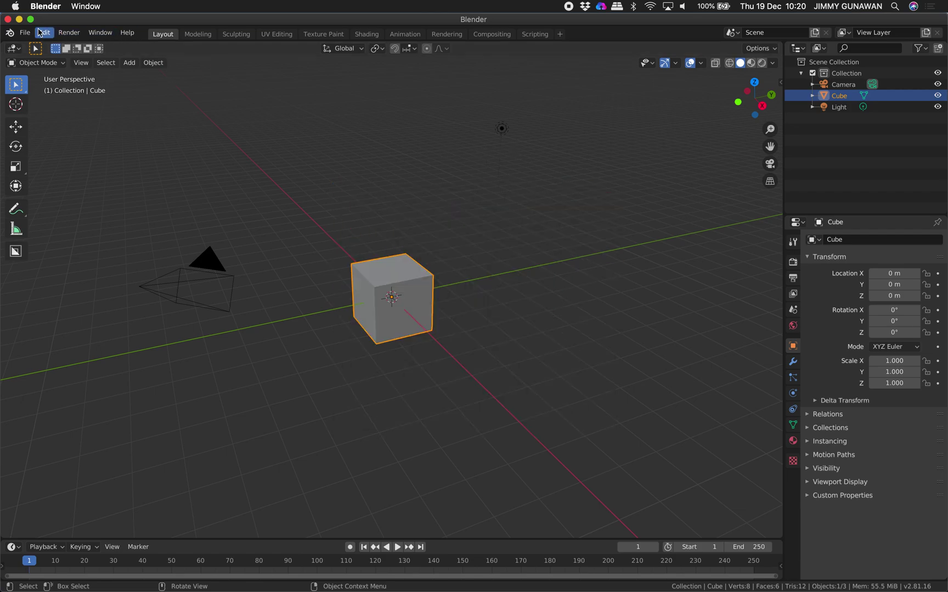
left_click(31, 19)
left_click(26, 8)
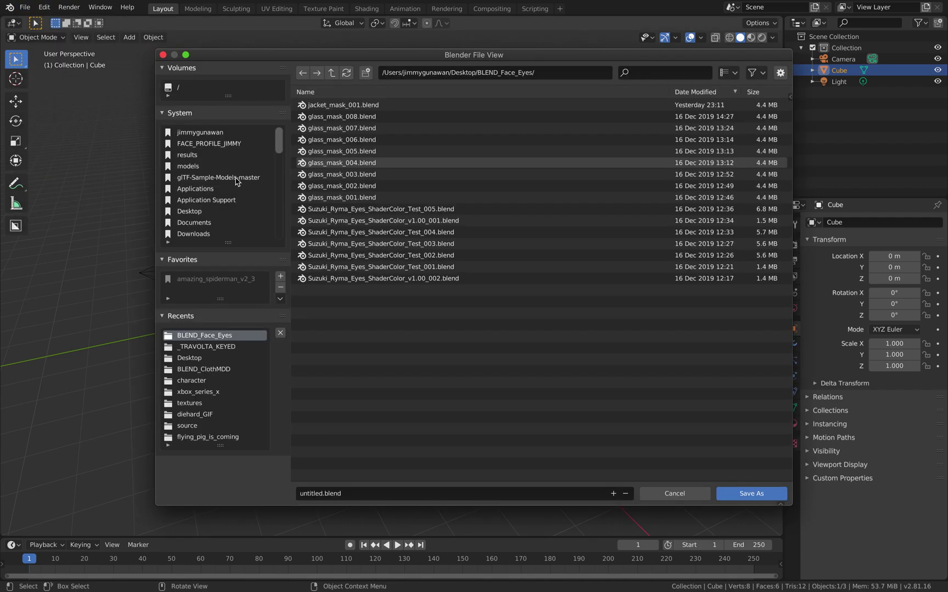
left_click(218, 211)
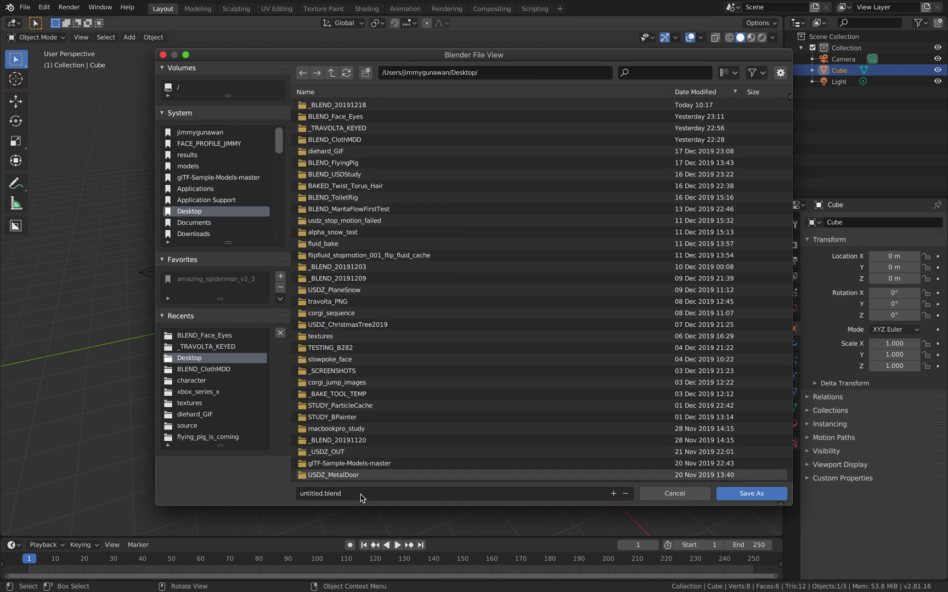
left_click(318, 493)
double_click(318, 495)
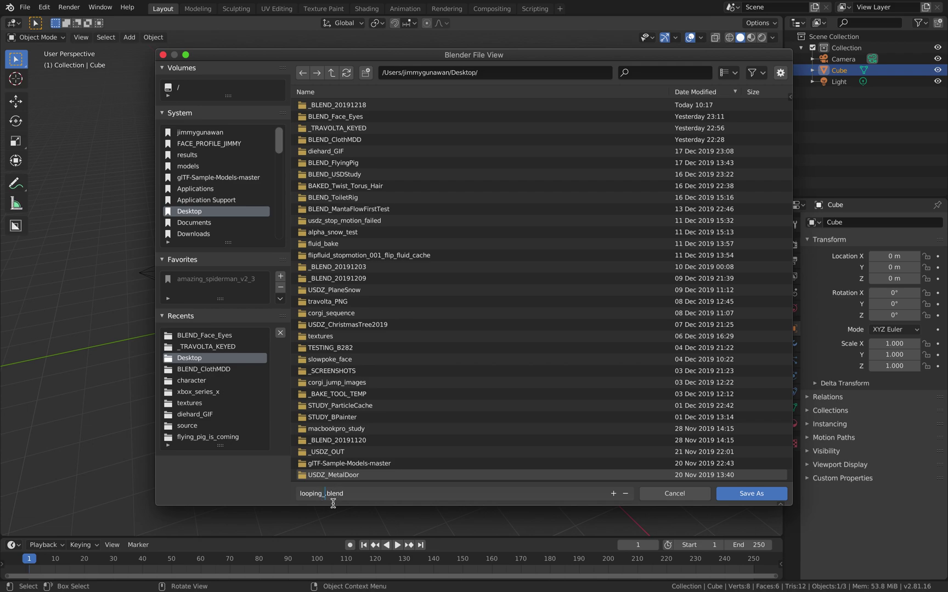
type("01")
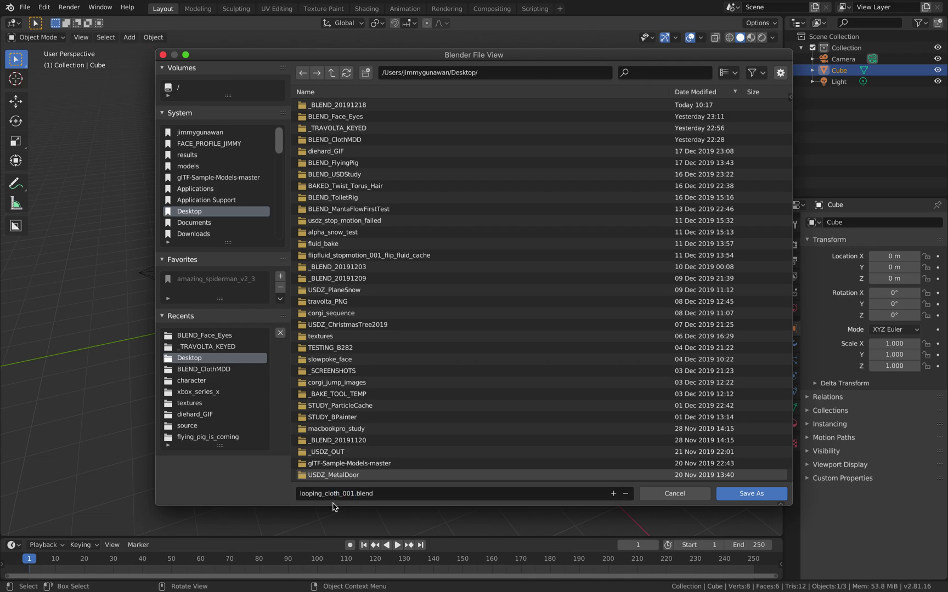
key("Return")
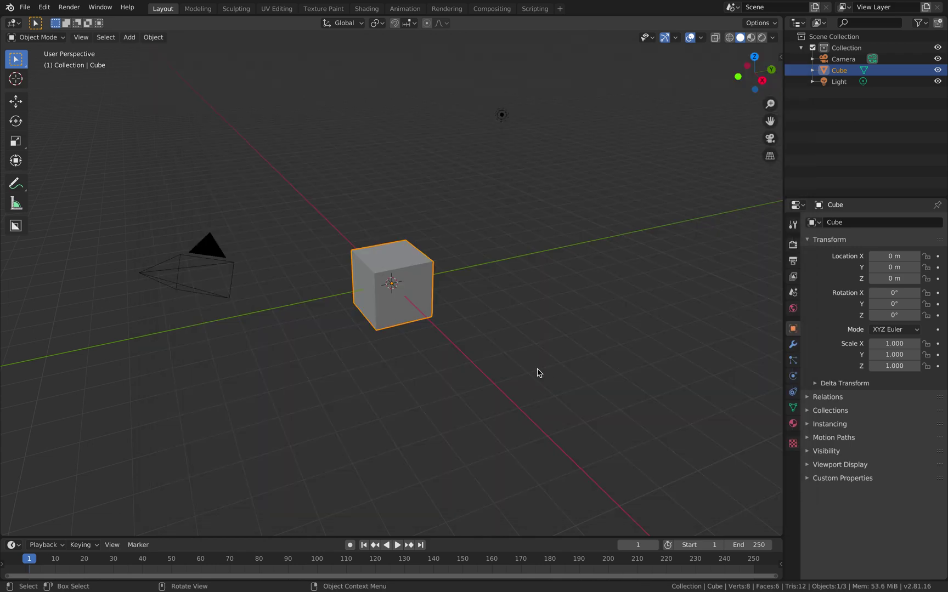
Step: Select and delete the default camera, cube and light
middle_click_drag(400, 257, 402, 254)
key("a")
key("x")
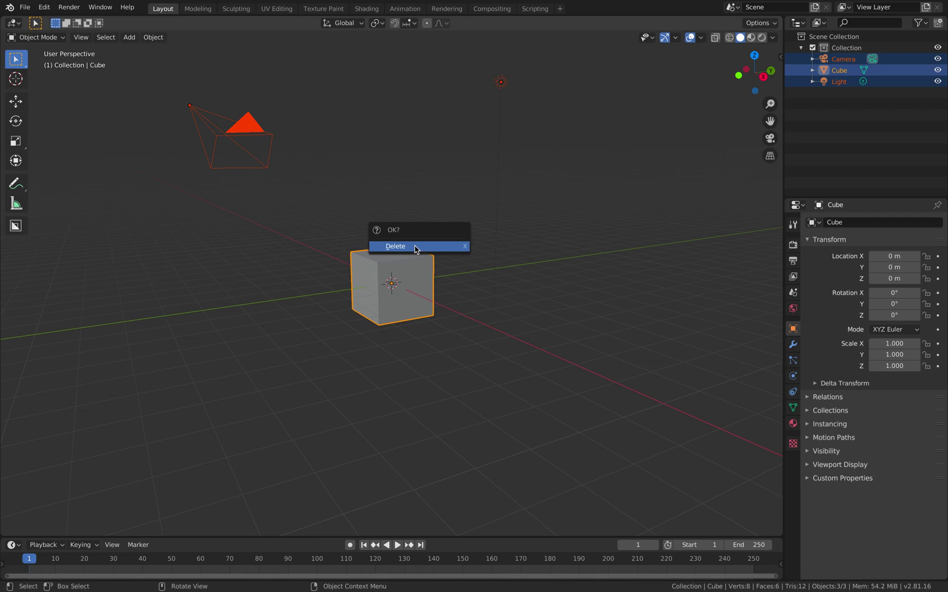
left_click(415, 248)
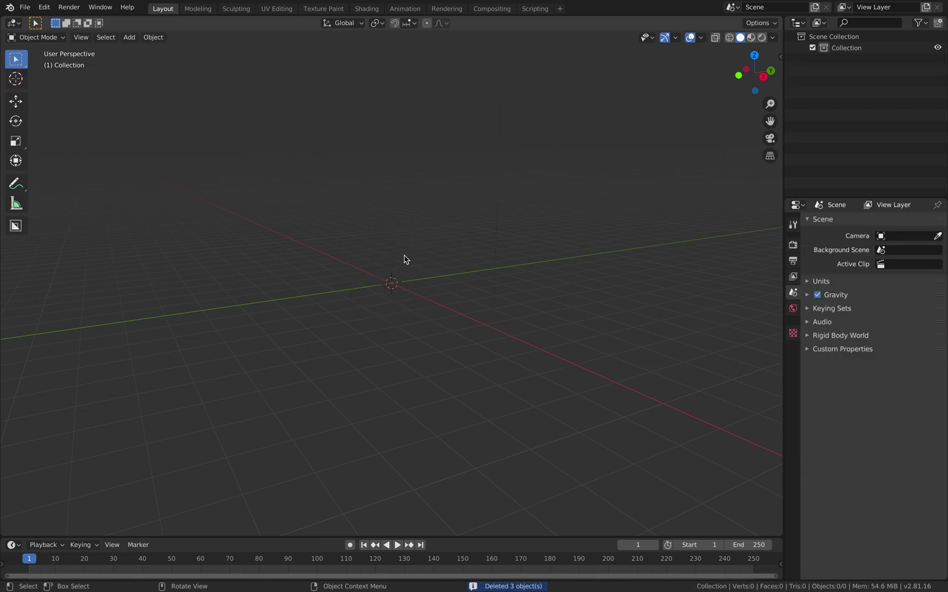
Step: Add a mesh plane and inspect its vertices in Edit Mode
middle_click_drag(404, 259, 404, 284)
key("shift+a")
mouse_move(422, 285)
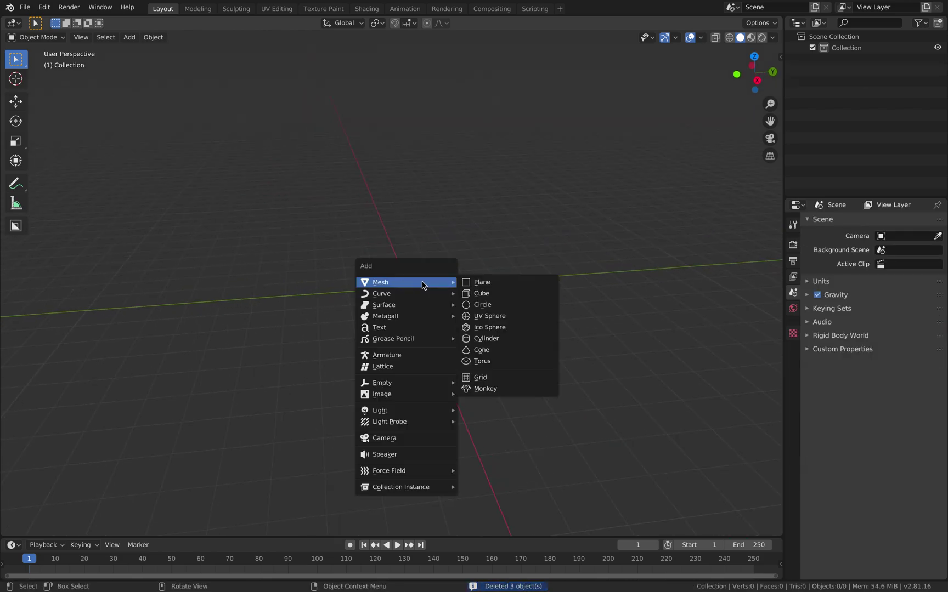
left_click(479, 282)
scroll(478, 284, "up", 4)
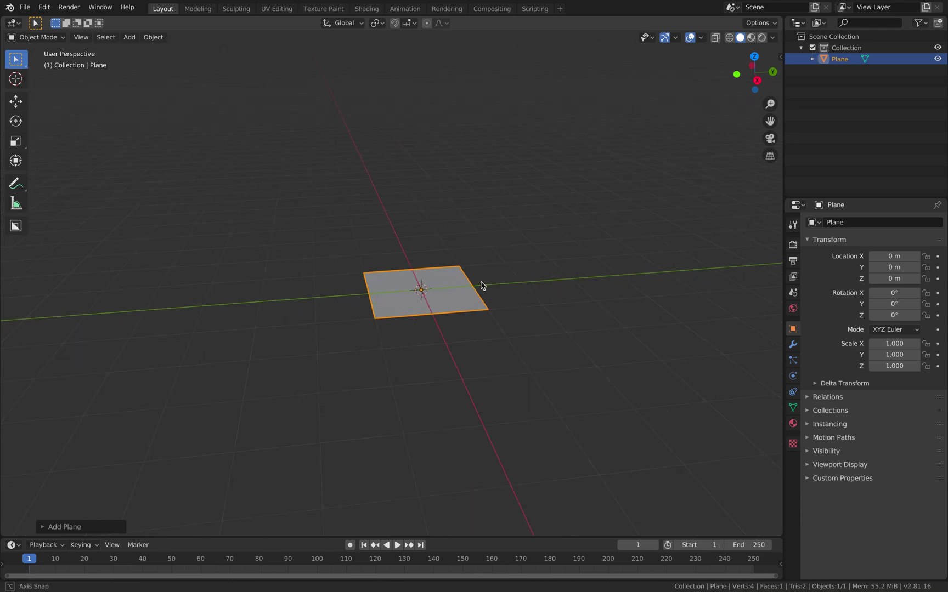
mouse_move(423, 269)
middle_mouse_down()
mouse_move(402, 269)
mouse_move(415, 269)
middle_mouse_up()
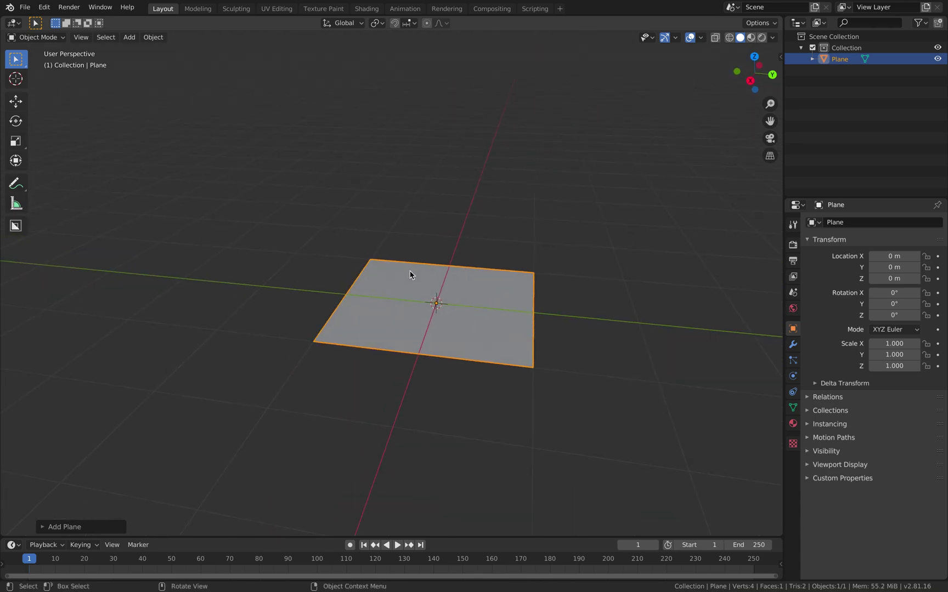
key("Tab")
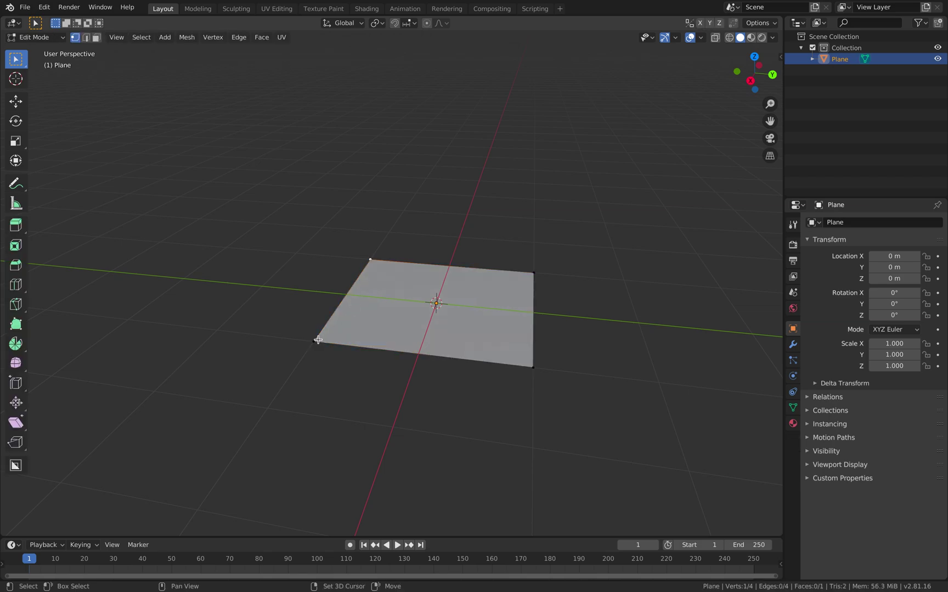
left_click(313, 341, "shift")
middle_click_drag(358, 258, 518, 249)
key("Tab")
Step: Add a Subdivision Surface modifier to the plane in Simple mode
left_click(792, 344)
left_click(846, 224)
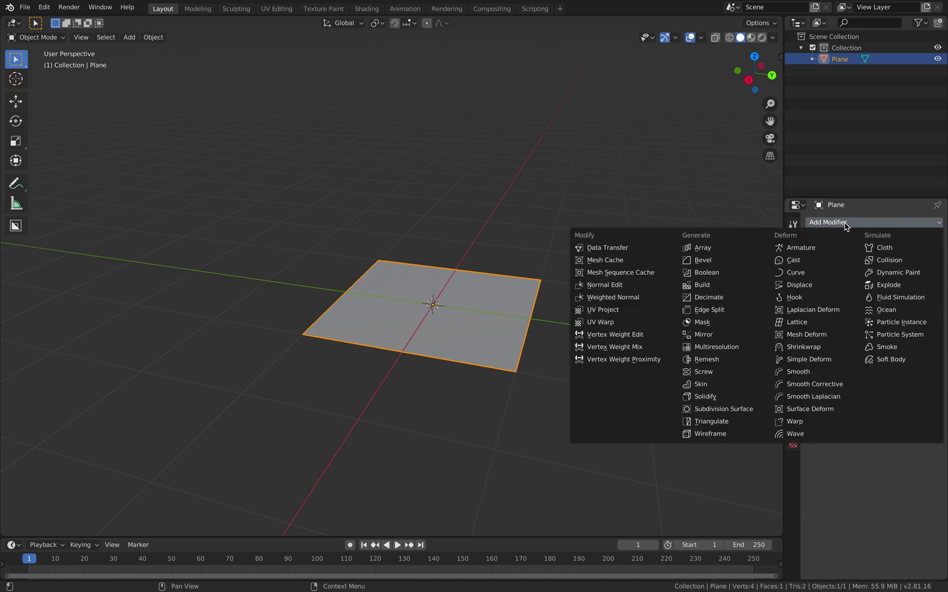
left_click(757, 412)
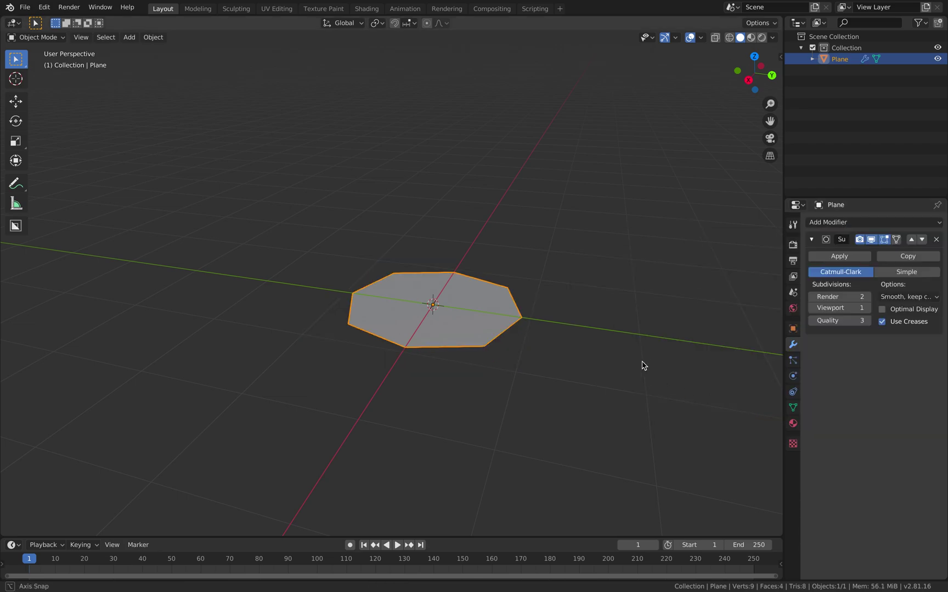
left_click(898, 274)
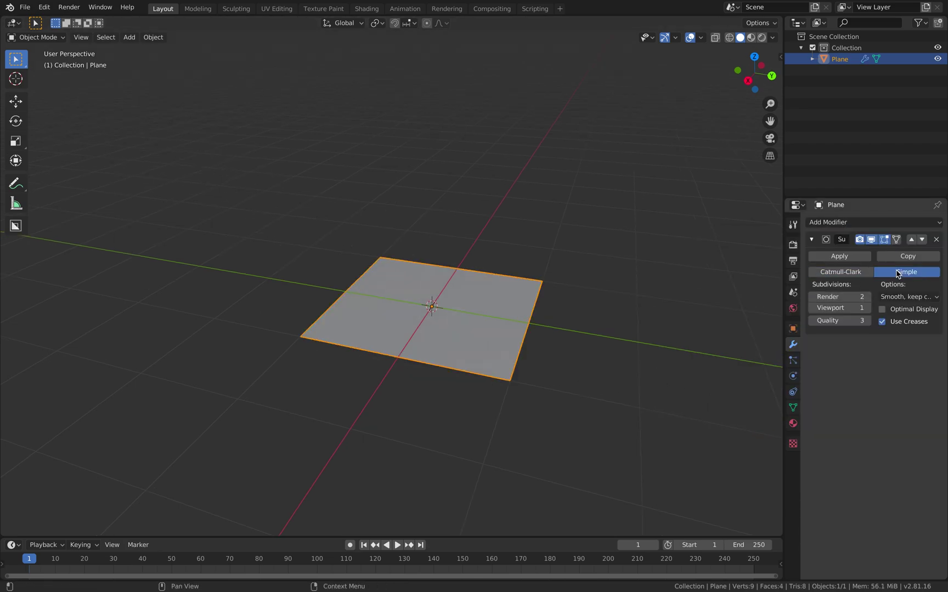
left_click(867, 307)
left_click(867, 308)
left_click(867, 296)
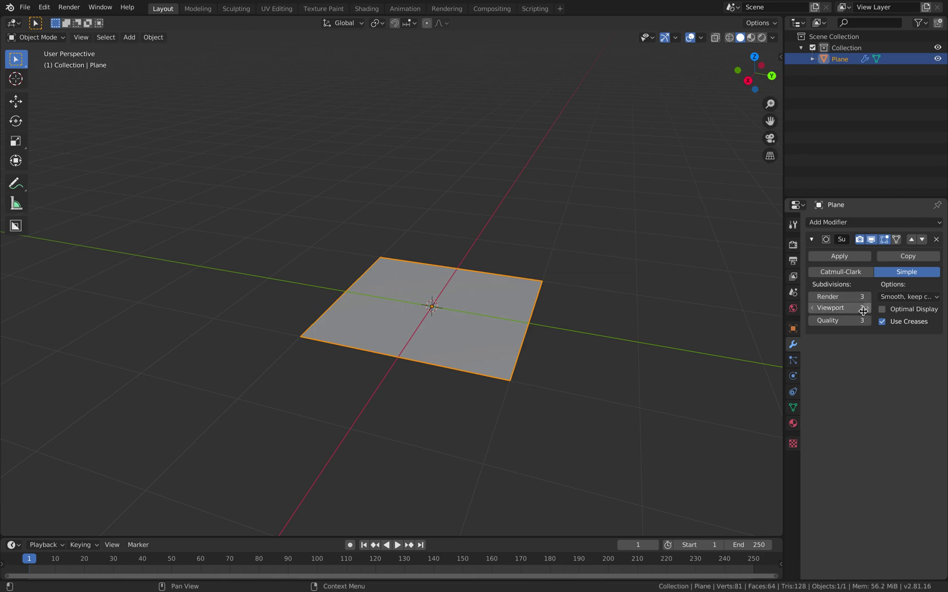
Step: Raise render and viewport subdivision levels to 6 and apply the modifier for 4,096 faces
scroll(651, 342, "up", 2)
left_click(866, 296)
left_click(867, 307)
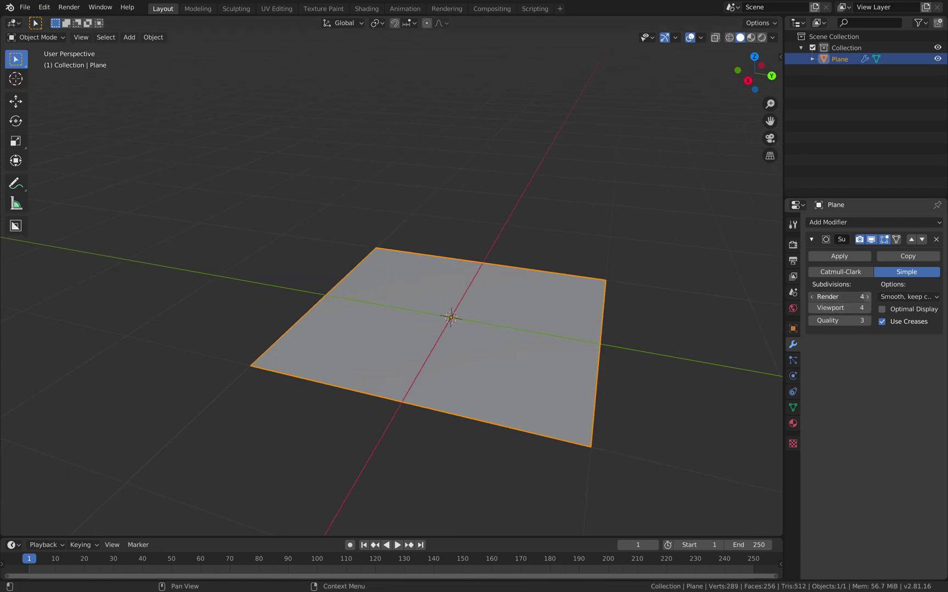
left_click(866, 296)
left_click(867, 307)
left_click(867, 296)
left_click(867, 307)
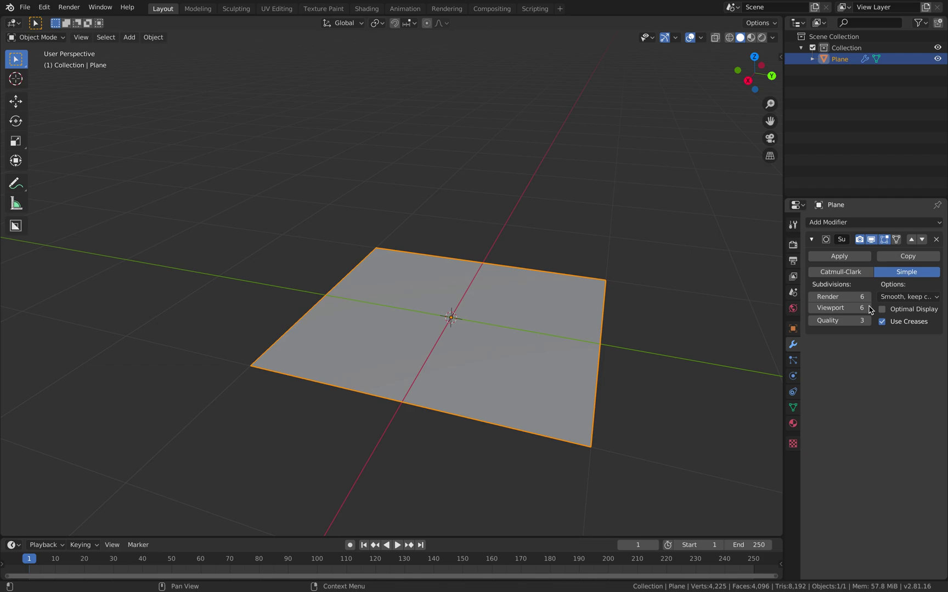
left_click(847, 258)
Step: Add a vertex group named Group to the plane's mesh data, holding its left edge
middle_click_drag(543, 260, 551, 262)
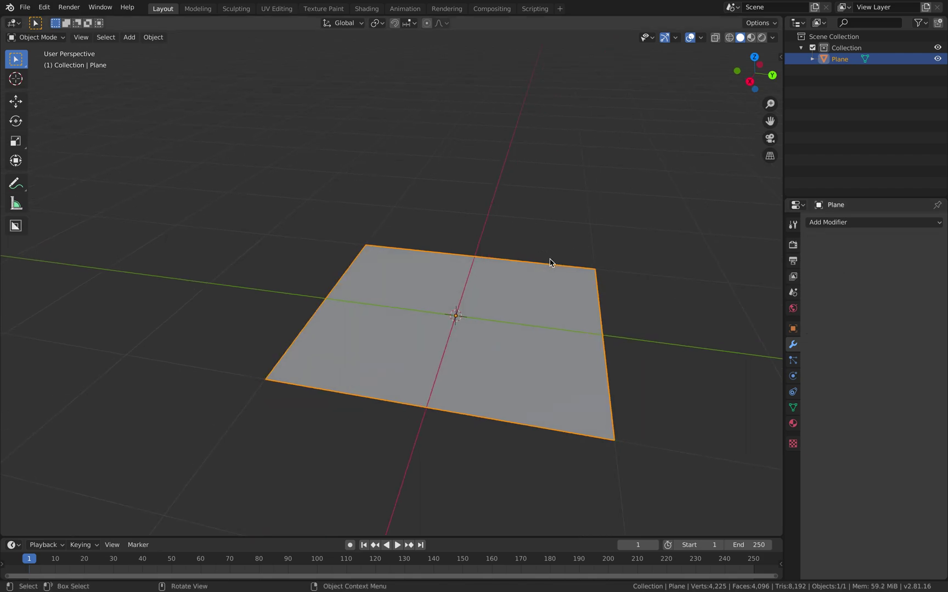
key("Tab")
middle_click_drag(326, 297, 325, 338)
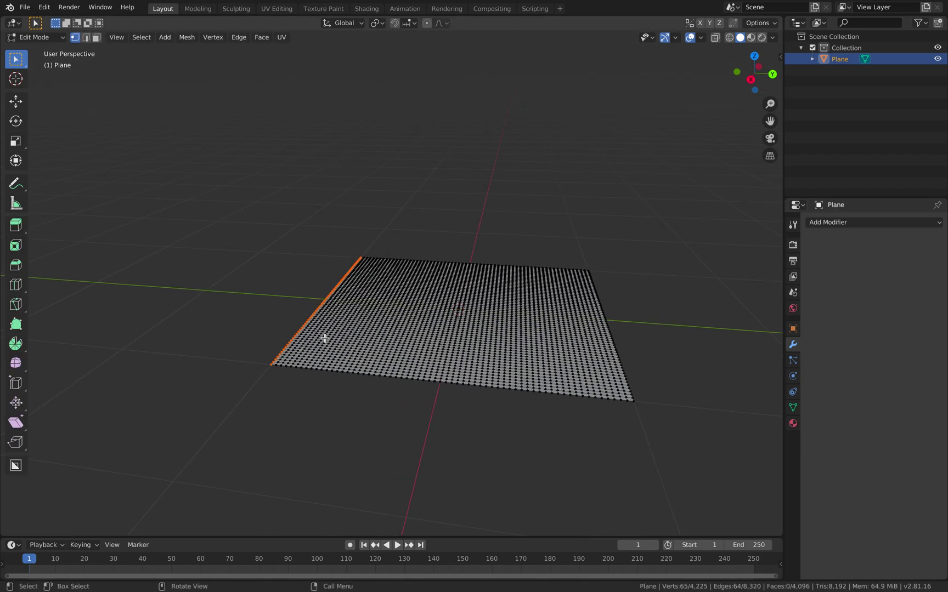
key("Tab")
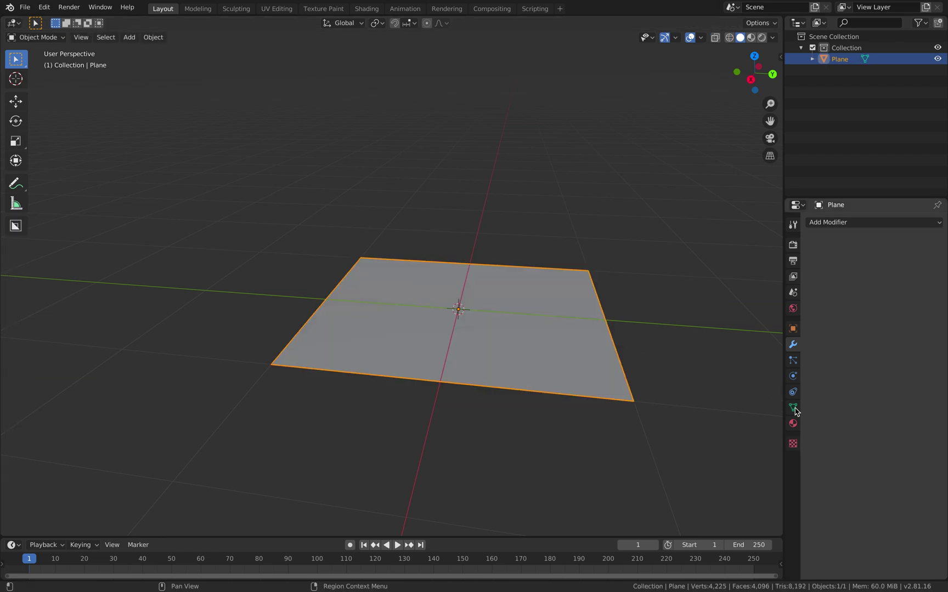
left_click(792, 407)
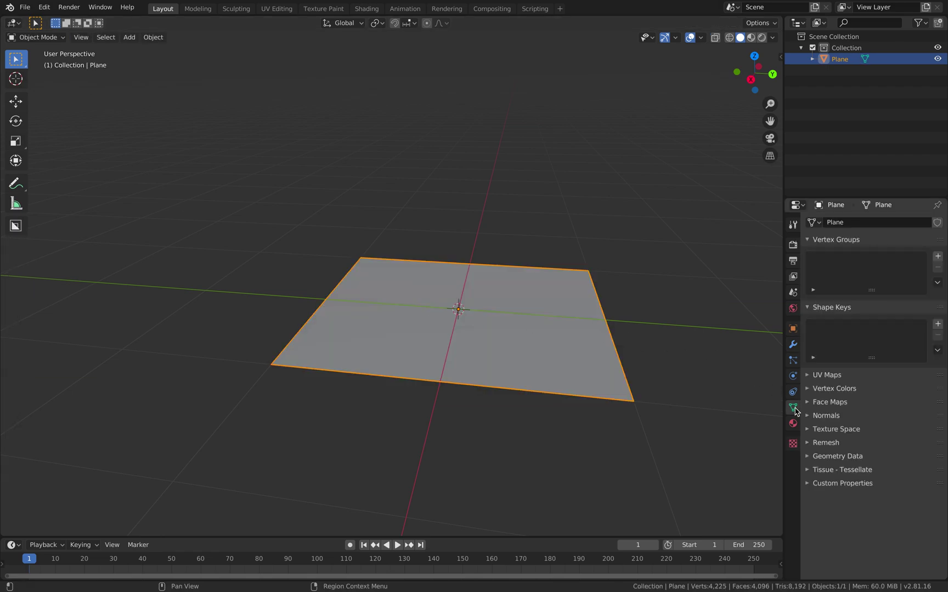
left_click(937, 257)
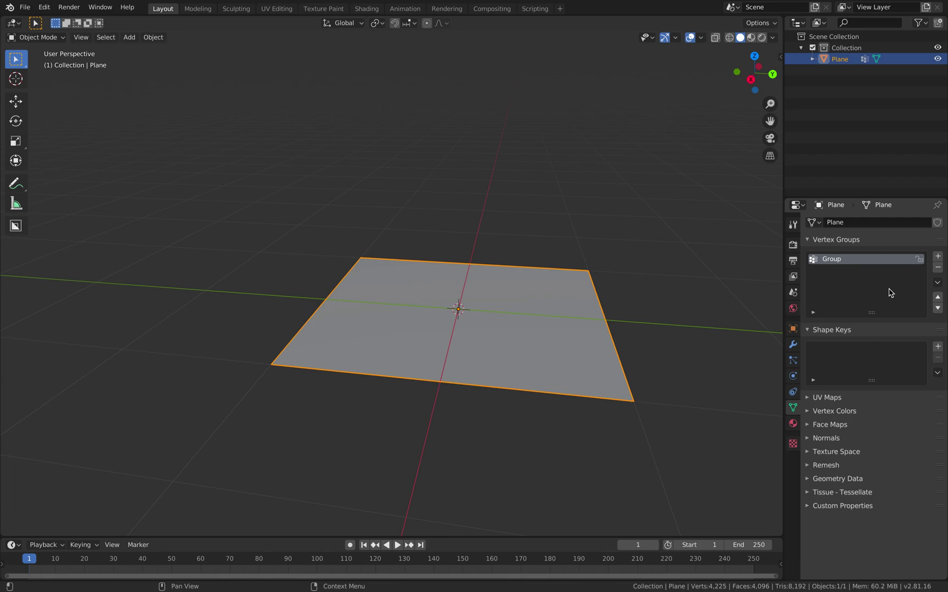
key("Tab")
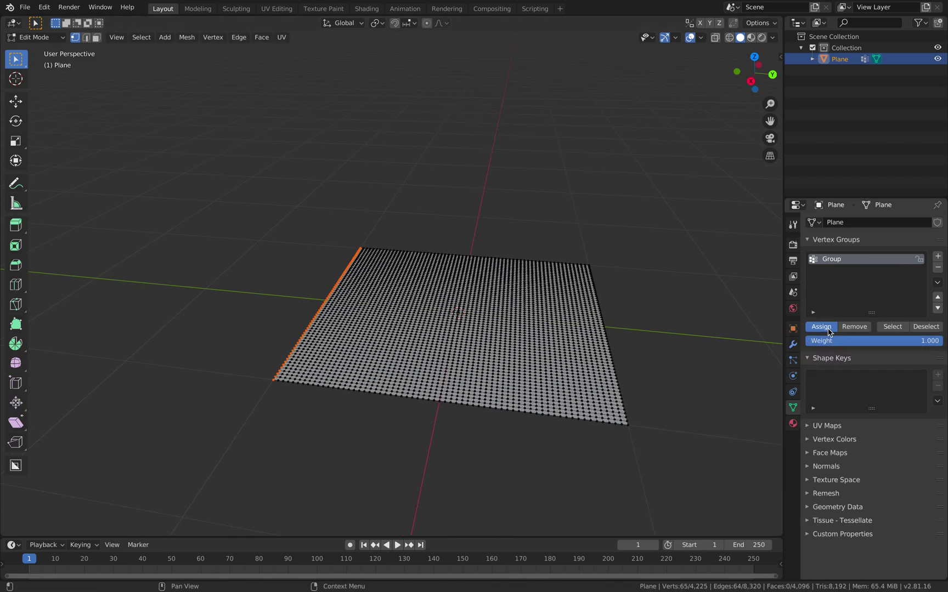
key("Tab")
middle_click_drag(447, 309, 393, 306)
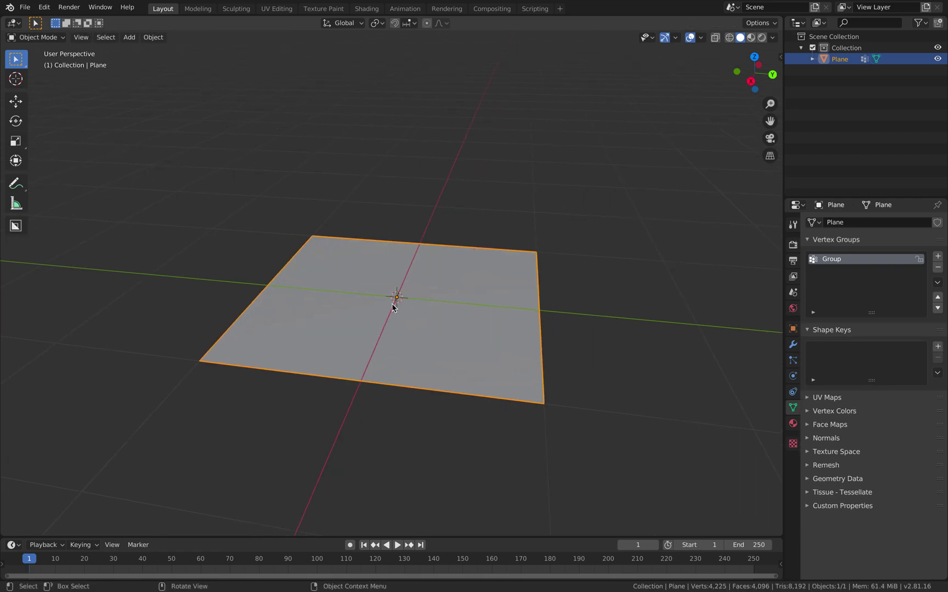
Step: Save the file over looping_cloth_001.blend
left_click(24, 7)
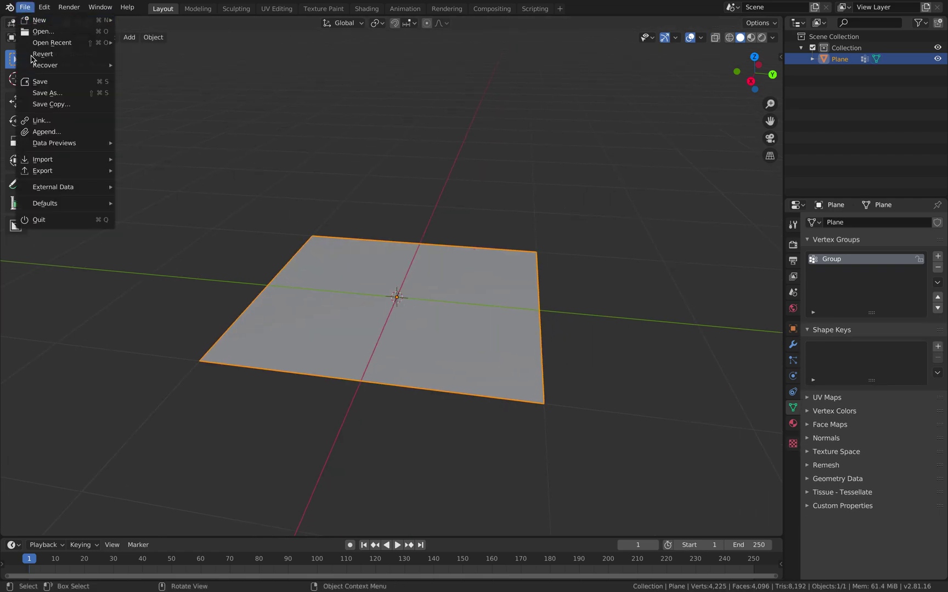
left_click(33, 80)
middle_click_drag(554, 320, 547, 321)
left_click(24, 7)
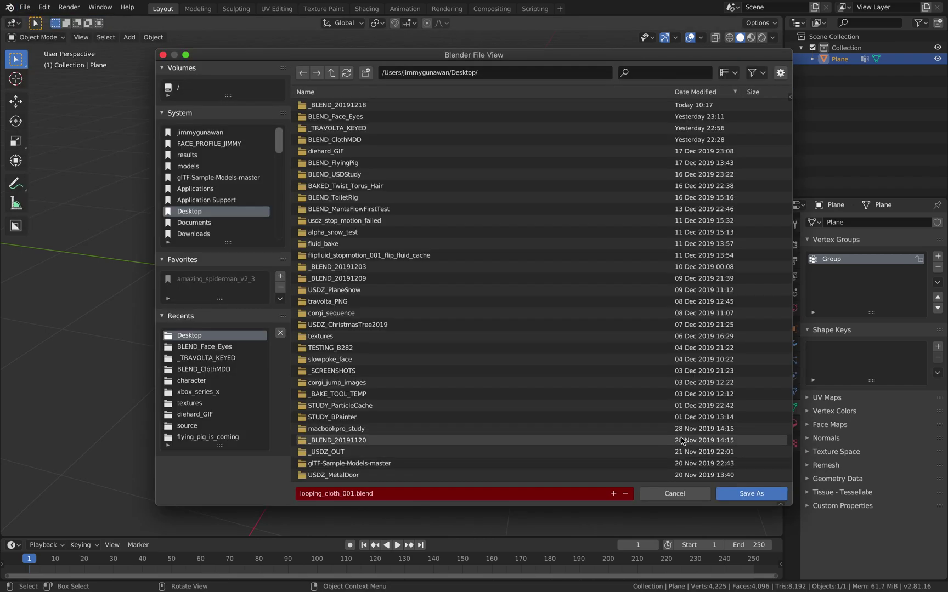
left_click(746, 495)
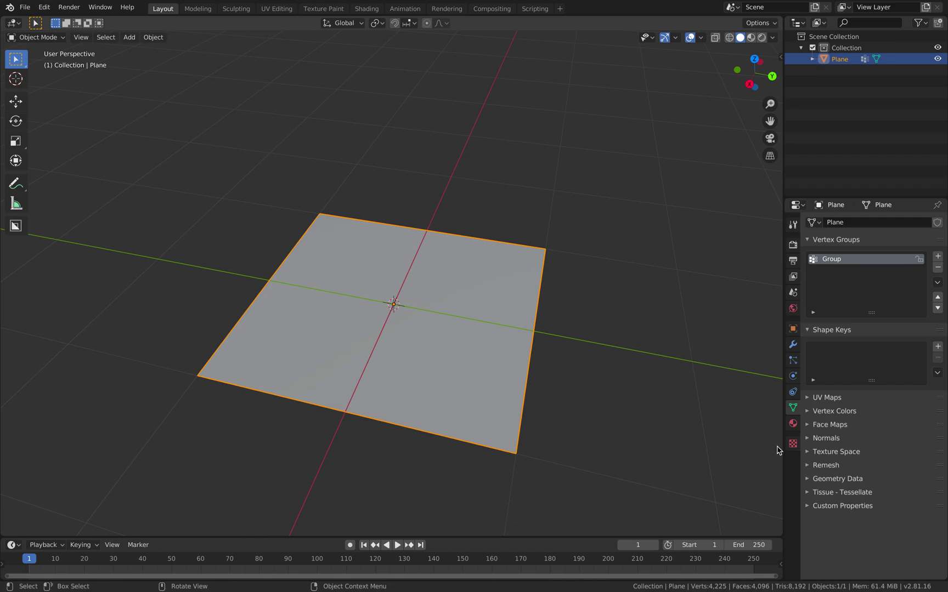
Step: Give the plane Cloth physics from the Physics properties
left_click(793, 346)
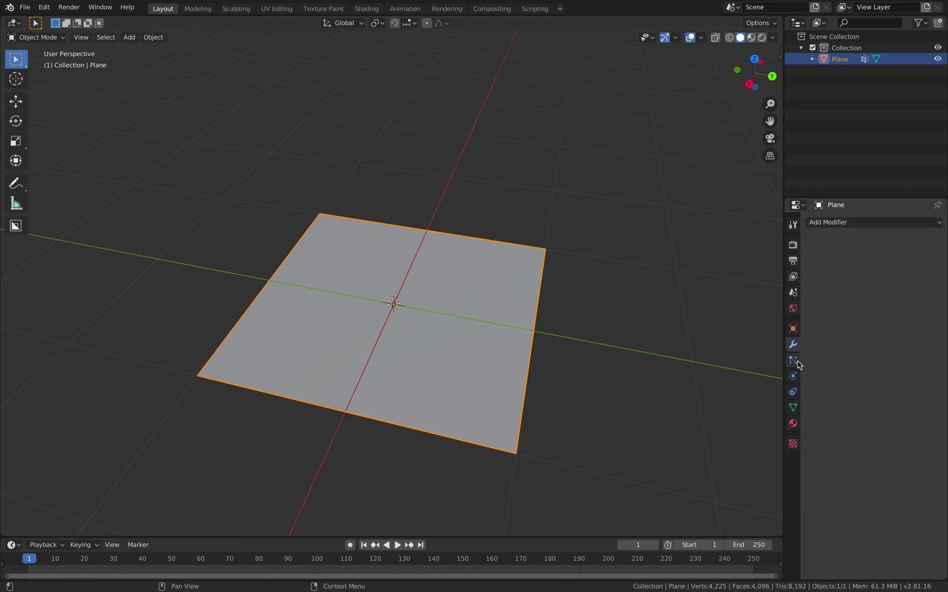
left_click(796, 363)
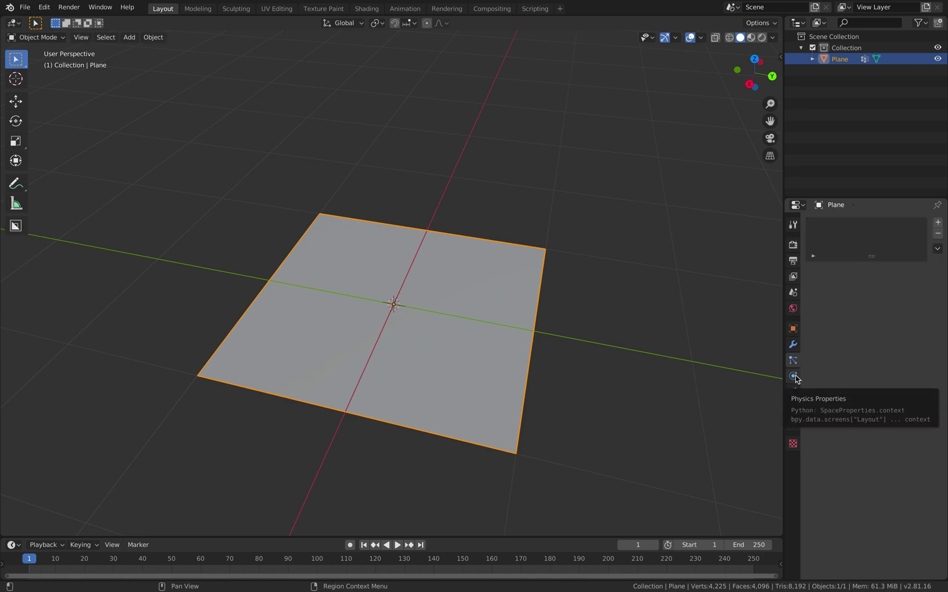
left_click(793, 377)
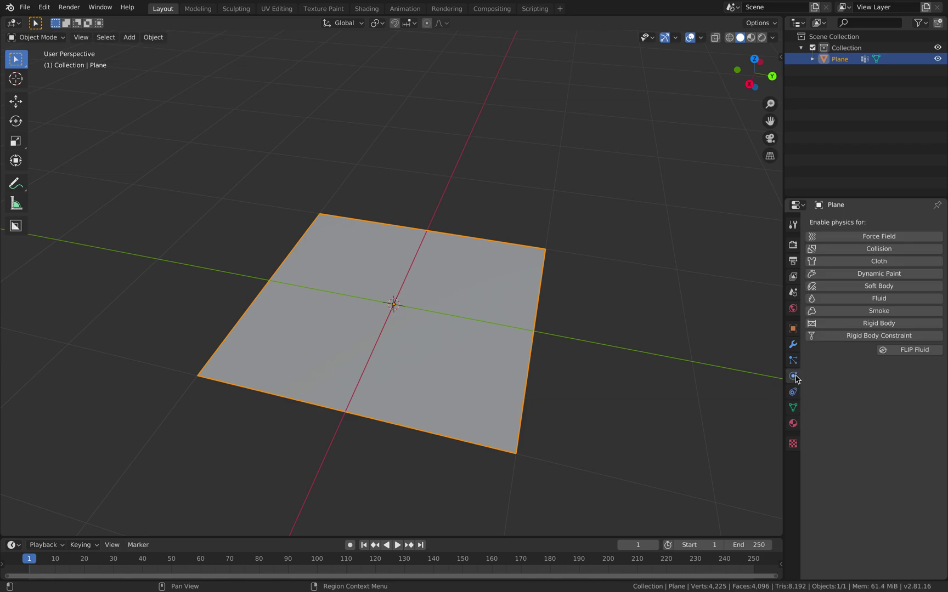
left_click(863, 262)
Step: Check the splash screen, then play the cloth simulation and rewind to frame 1
middle_click_drag(723, 303, 600, 303)
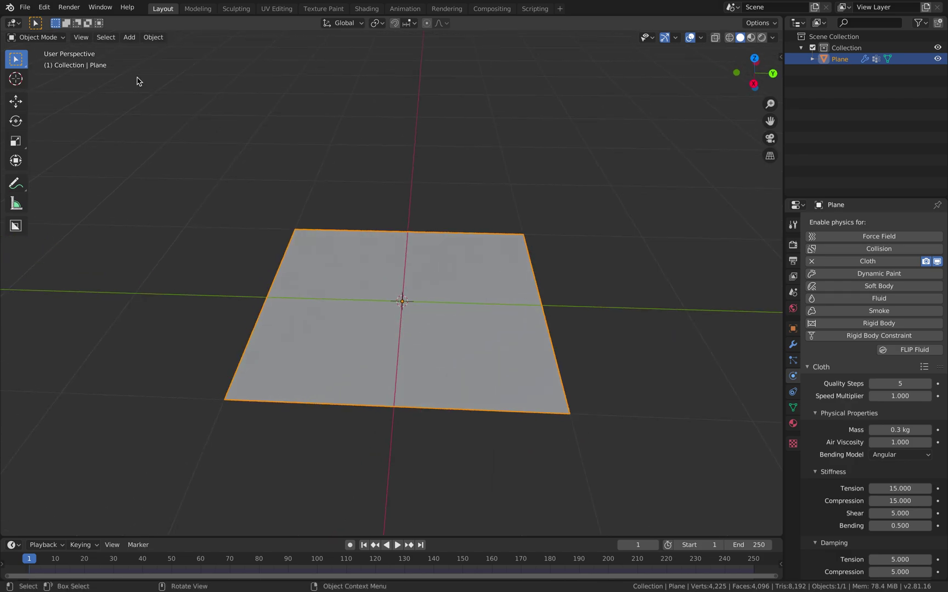
left_click(9, 8)
left_click(20, 21)
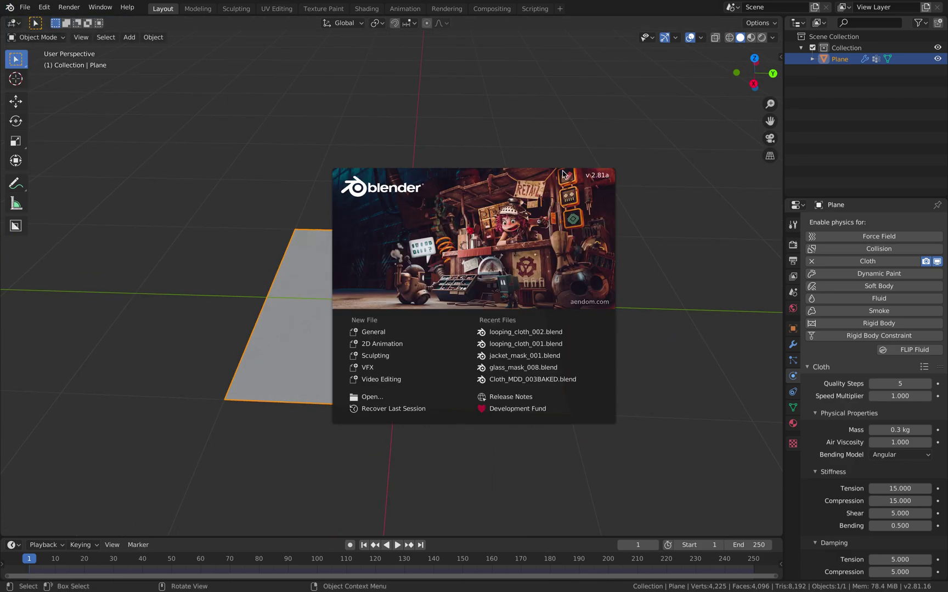
left_click(636, 226)
middle_click_drag(530, 313, 428, 263)
key("space")
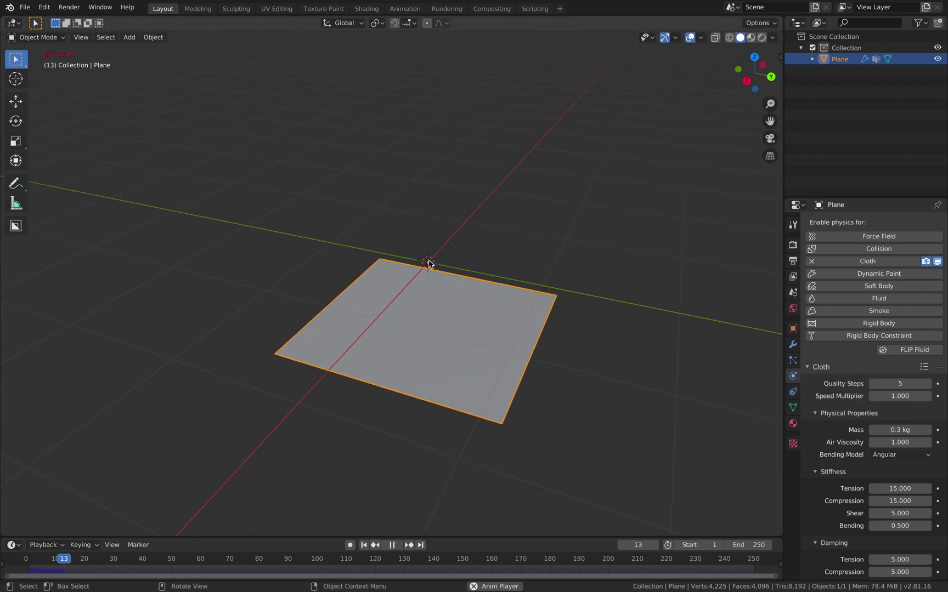
left_click(363, 545)
scroll(891, 439, "down", 4)
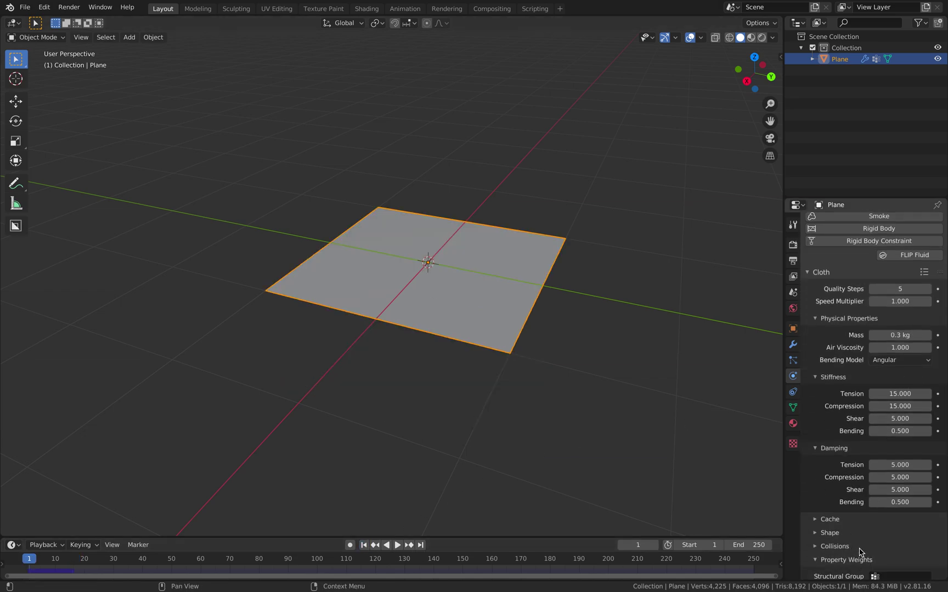
Step: Set the cloth's Shape Pin Group to the Group vertex group
left_click(822, 546)
left_click(825, 532)
scroll(824, 493, "down", 4)
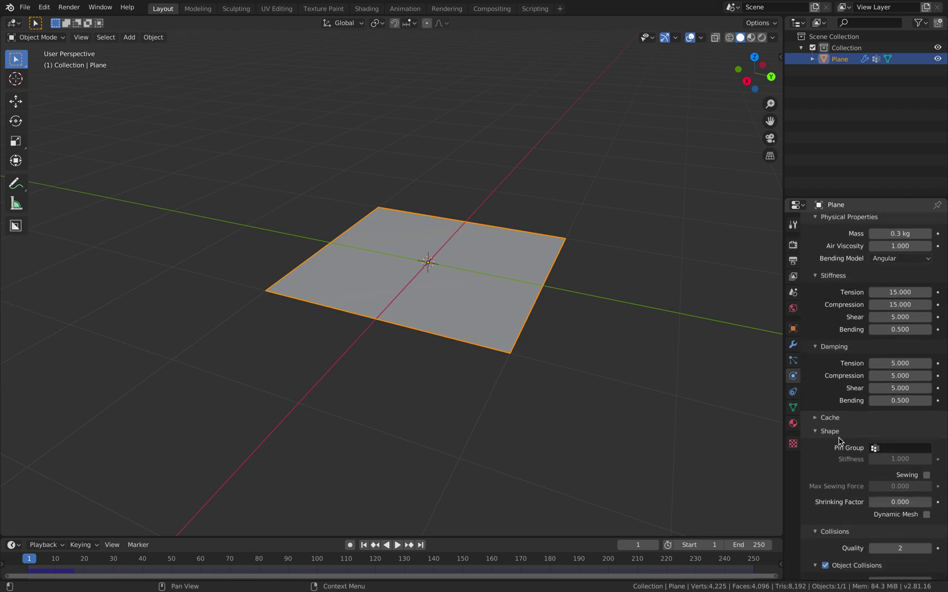
left_click(894, 448)
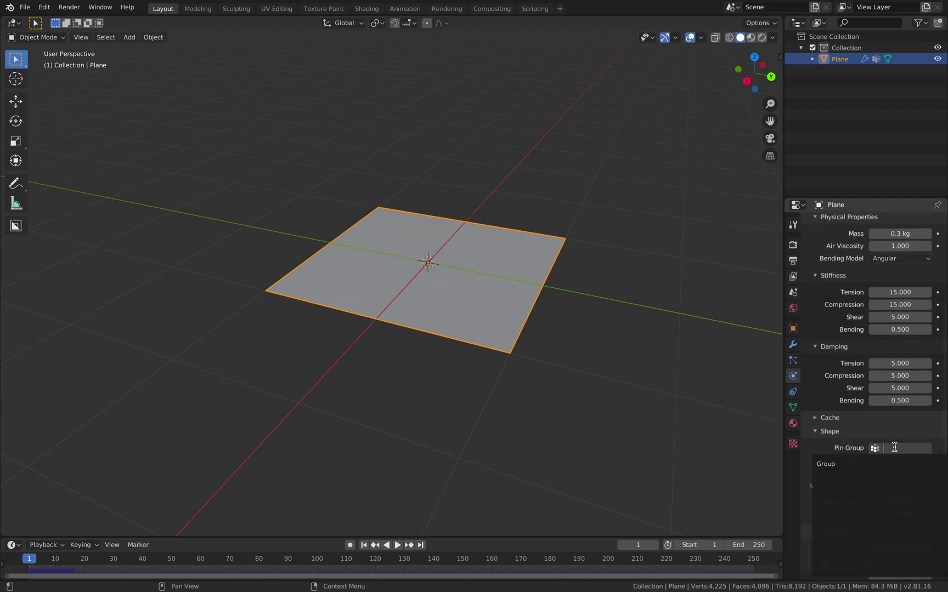
left_click(833, 464)
Step: Play the pinned cloth to frame 18, rewind to frame 1, and save the file
middle_click_drag(630, 380, 529, 496)
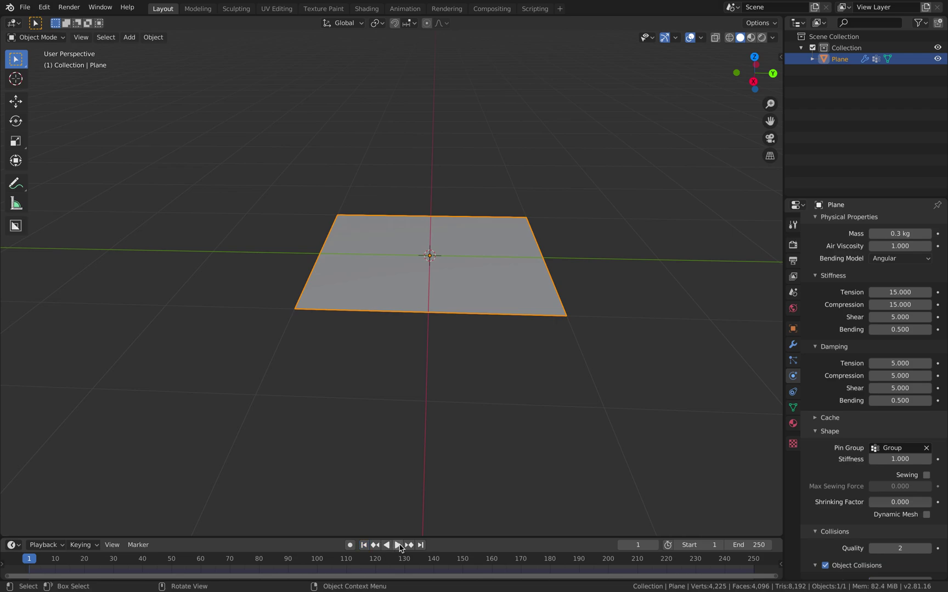
left_click(399, 545)
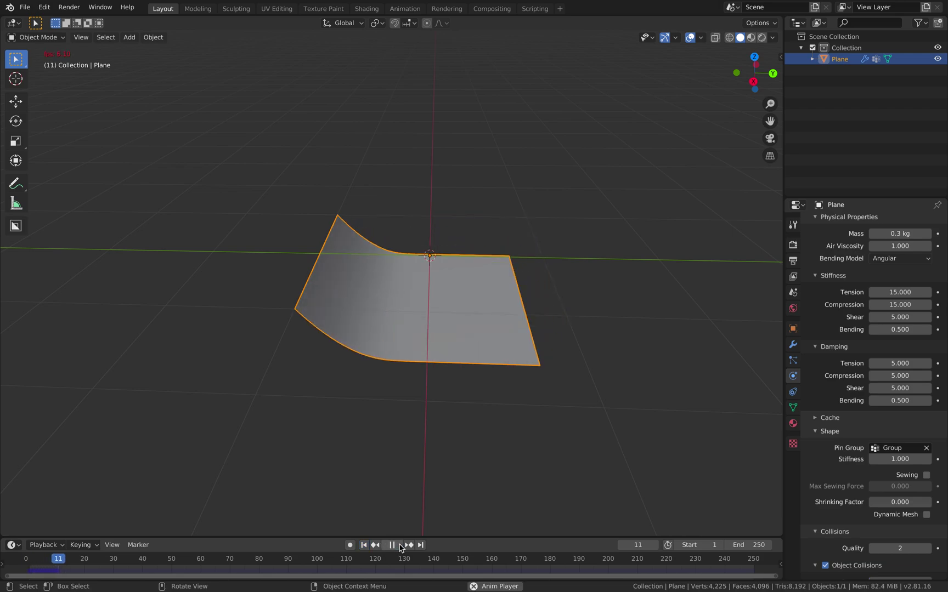
left_click(391, 545)
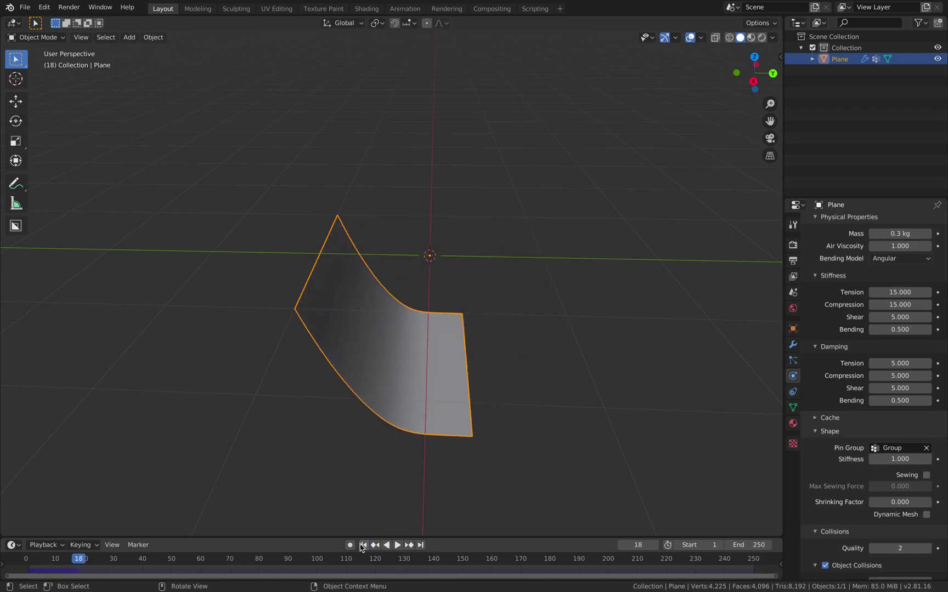
left_click(363, 545)
middle_click_drag(462, 332, 452, 338)
key("ctrl+s")
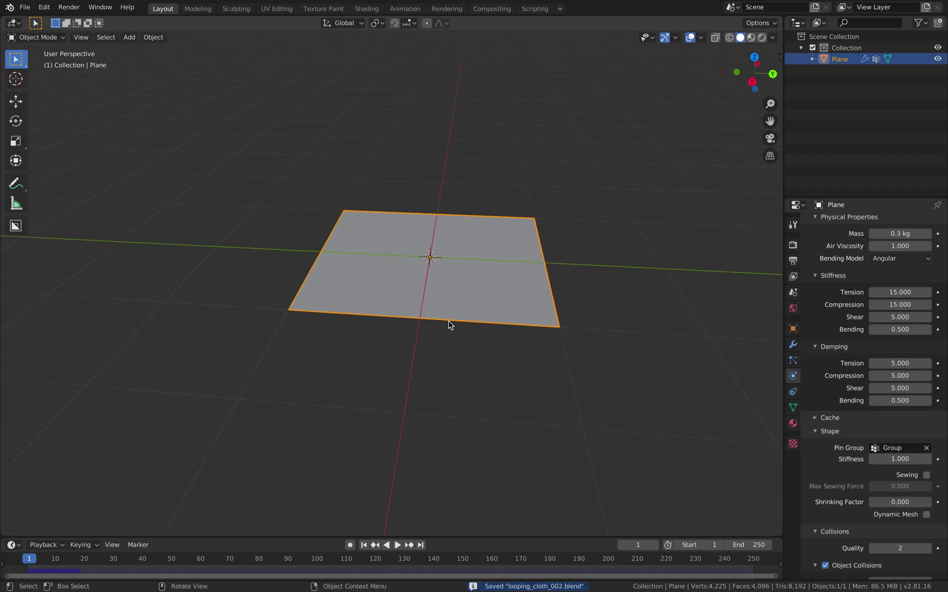
Step: Add a Wind force field and raise its strength with the gizmo
key("shift+a")
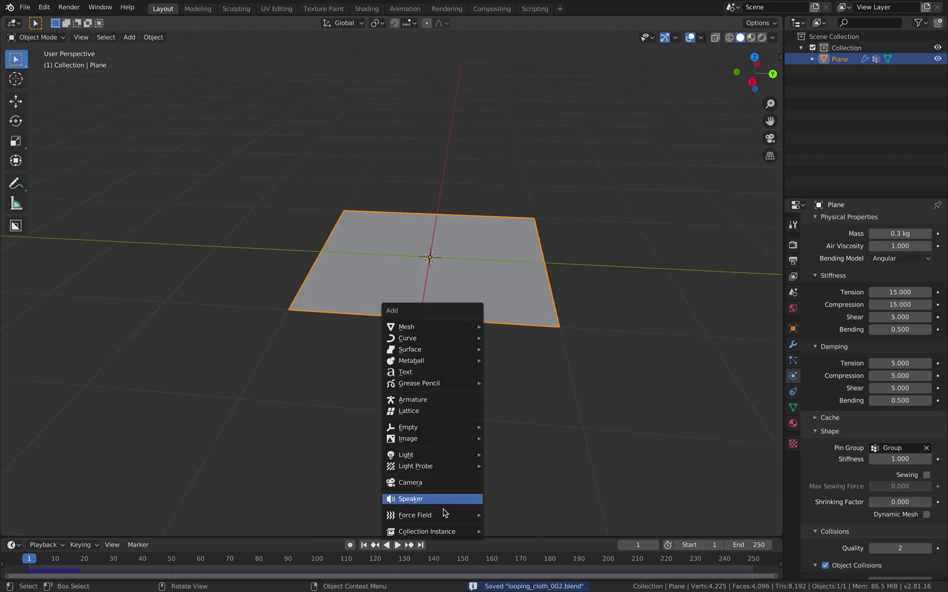
mouse_move(445, 518)
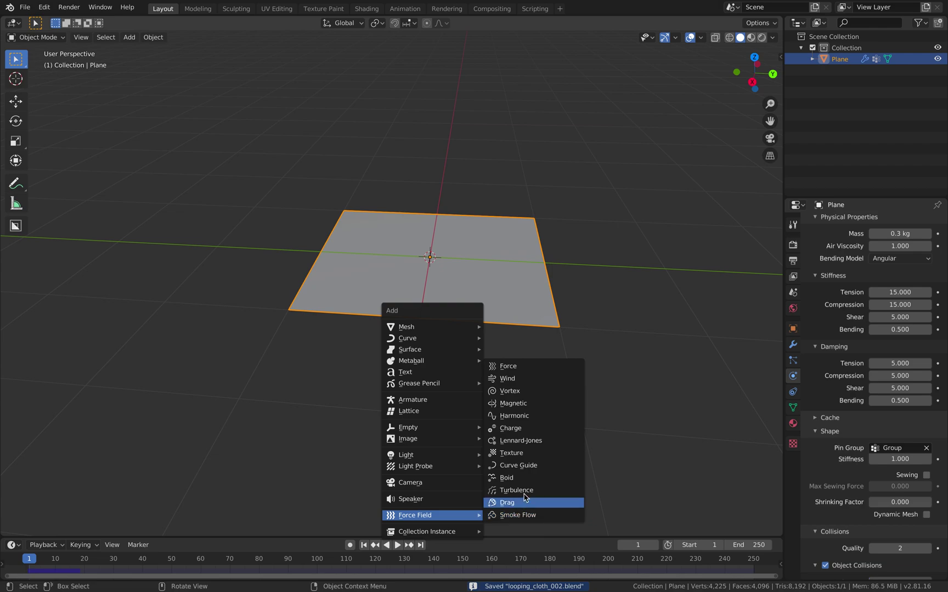
left_click(529, 380)
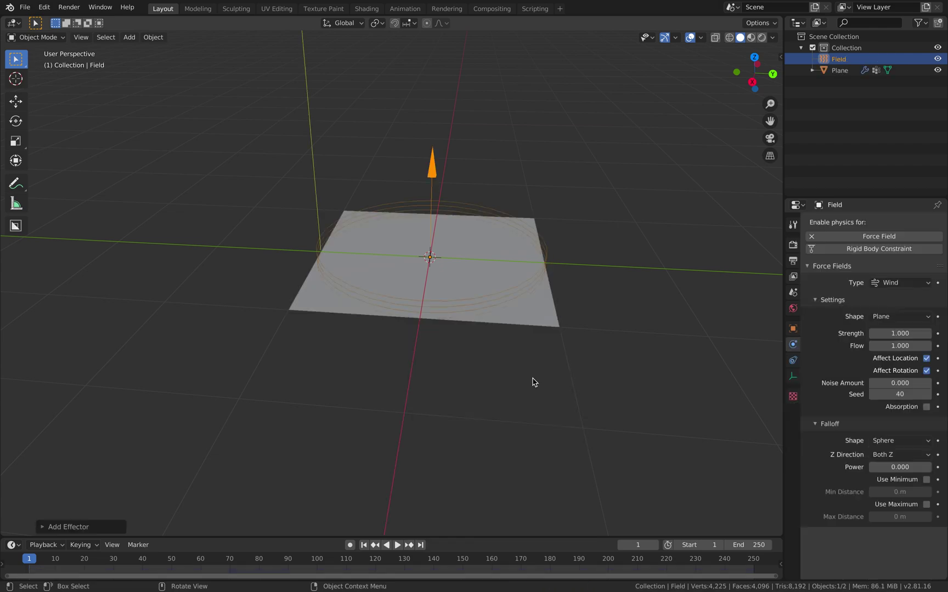
scroll(482, 384, "down", 3)
middle_click_drag(421, 277, 412, 340, "shift")
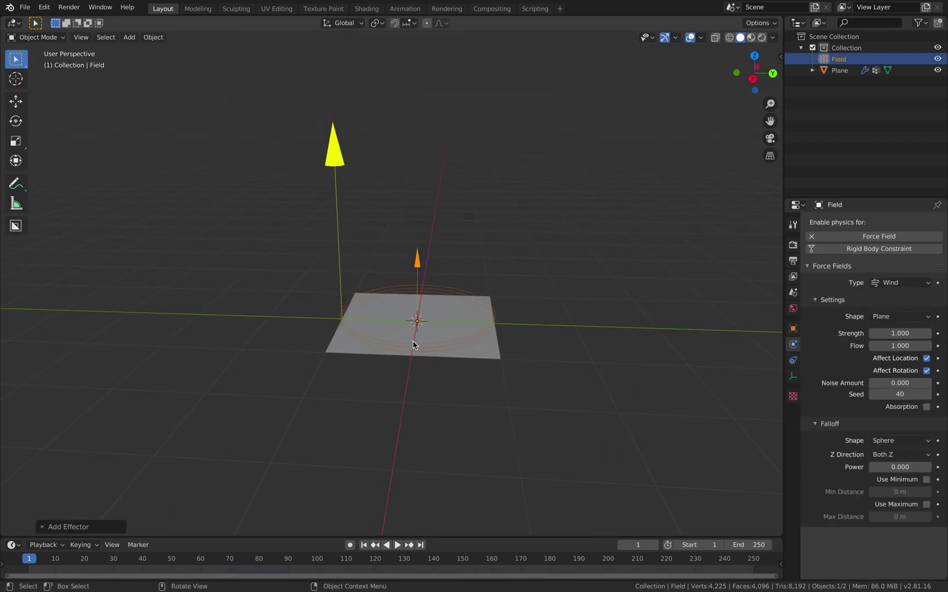
scroll(409, 235, "down", 2)
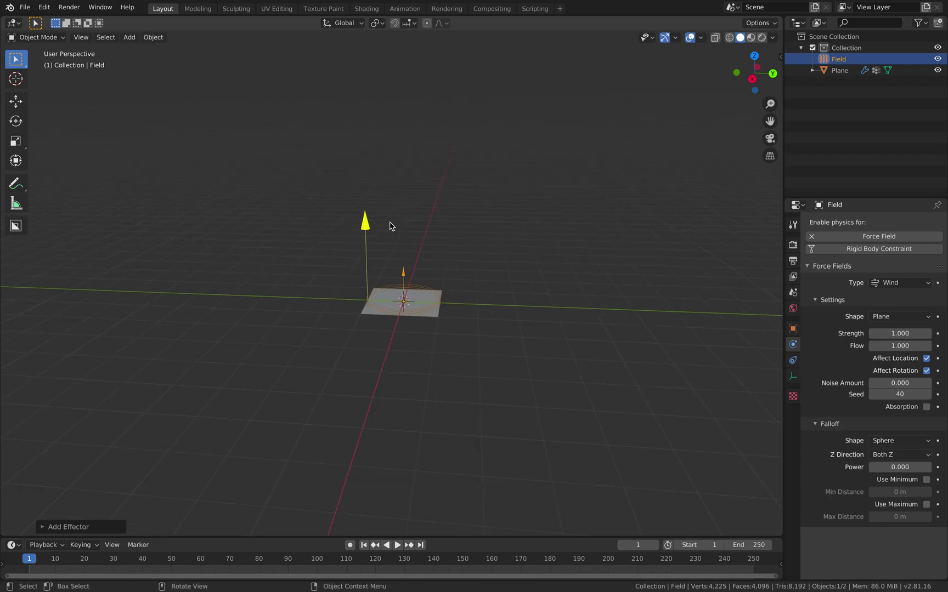
middle_click_drag(391, 226, 380, 245)
left_click_drag(388, 96, 399, 164)
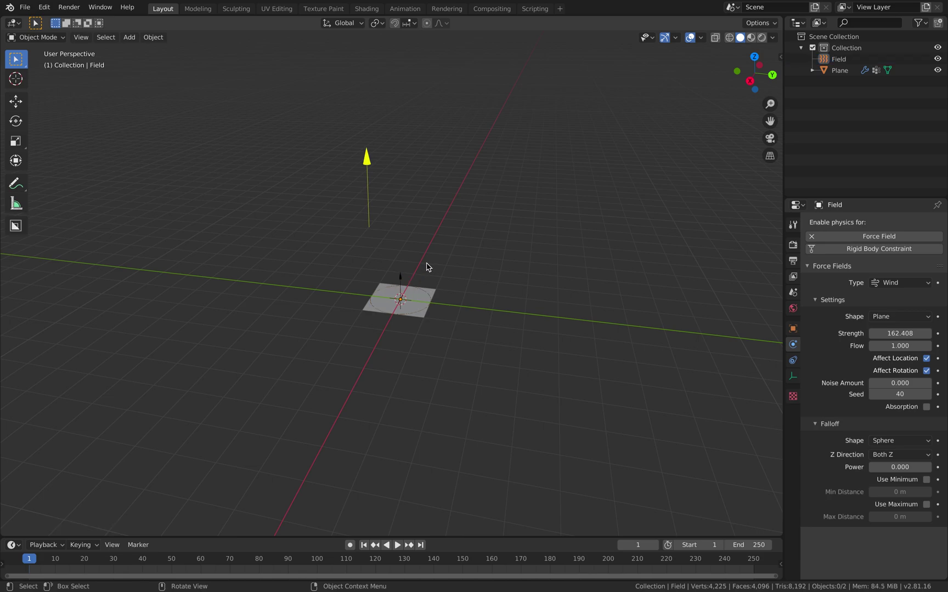
scroll(417, 267, "up", 2)
Step: Move the wind beside the plane, set strength 139.532, tilt it on X, and play
key("g")
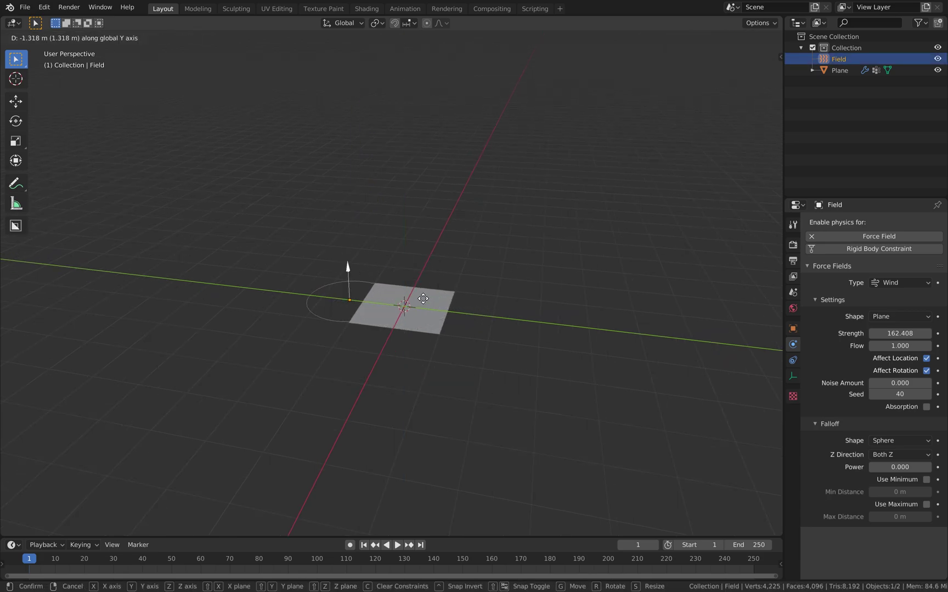
left_click(440, 271)
middle_click_drag(440, 271, 309, 148)
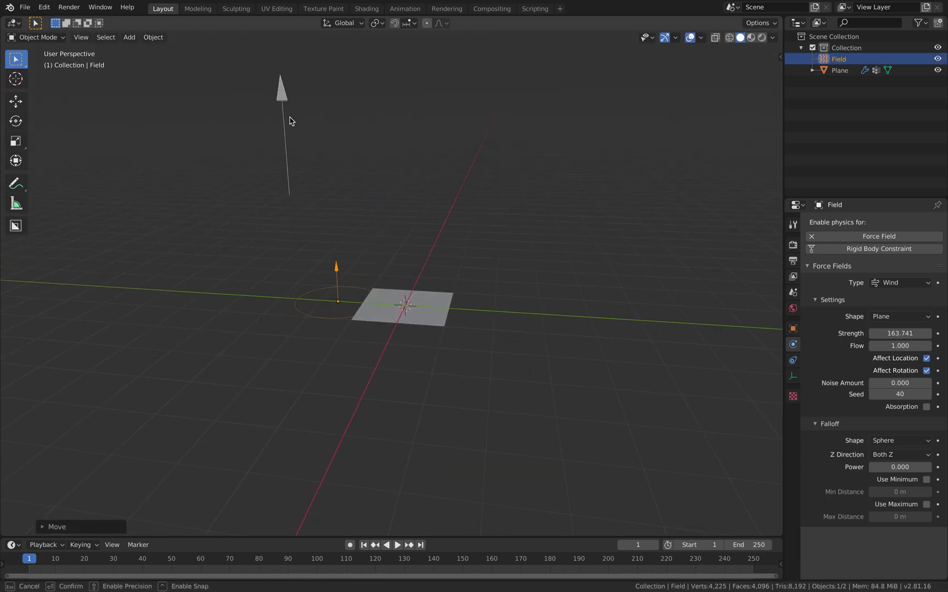
left_click_drag(292, 121, 329, 196)
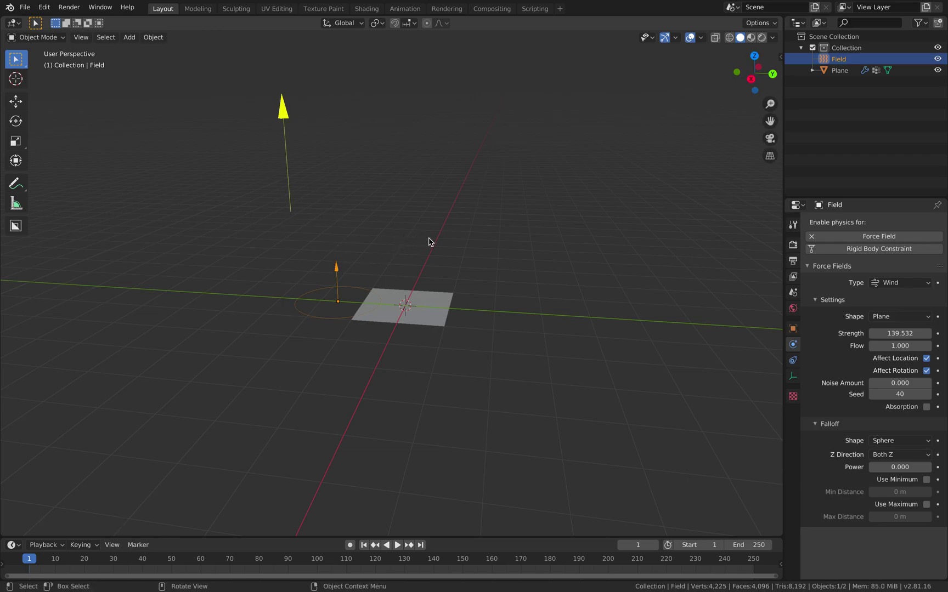
key("r")
key("x")
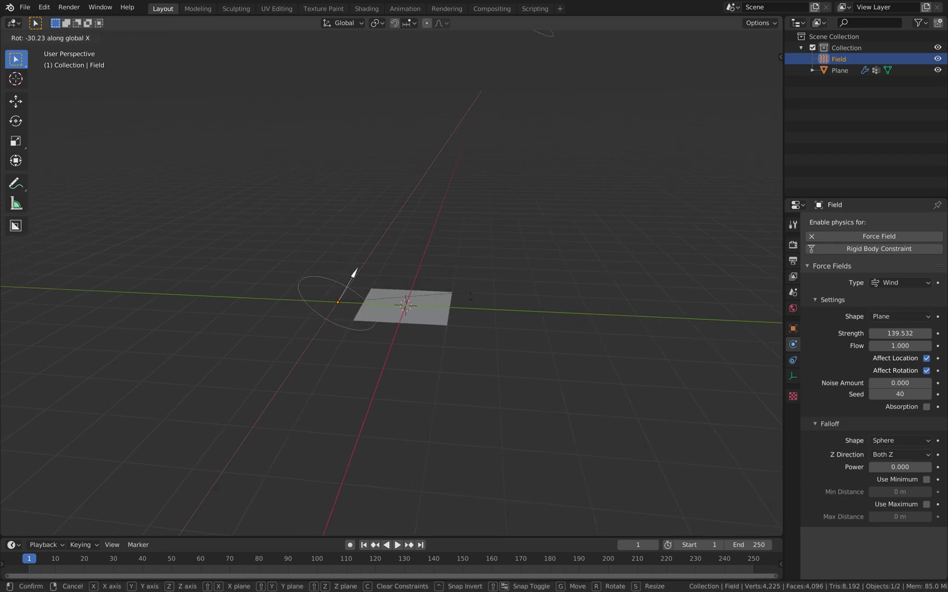
left_click(466, 339)
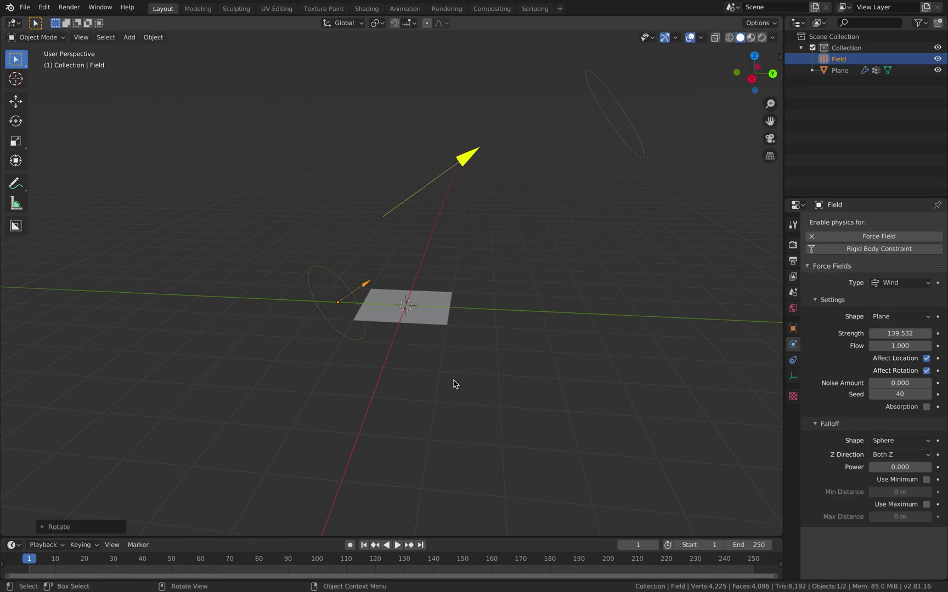
left_click(397, 545)
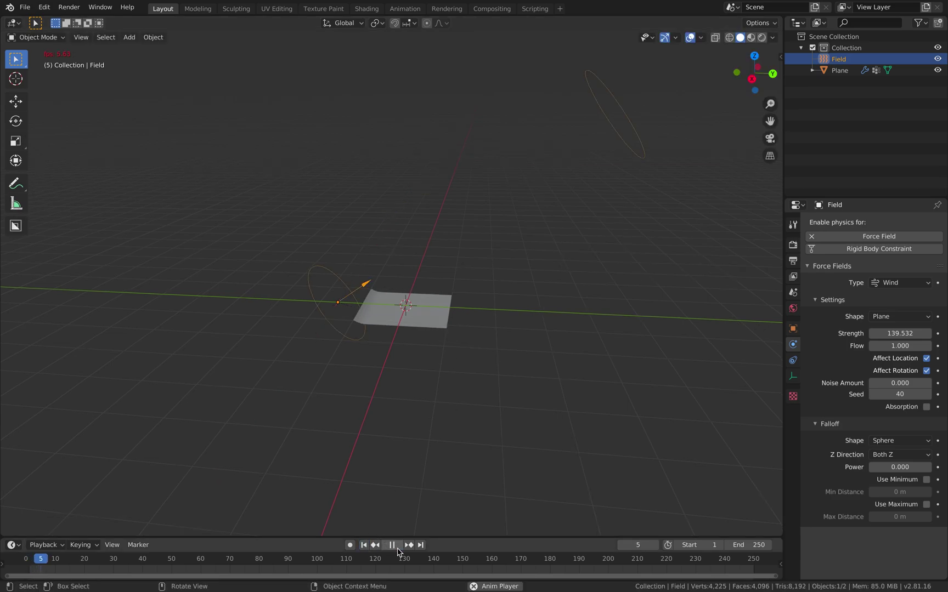
Step: Stop playback at frame 13, check the plane in Edit Mode, and show its transform dimensions
key("space")
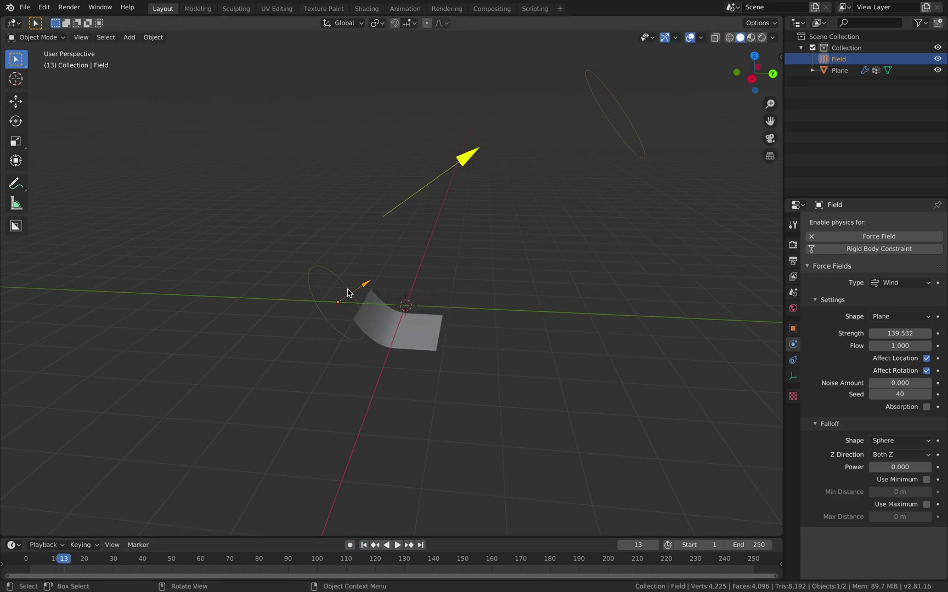
left_click(373, 326)
key("Tab")
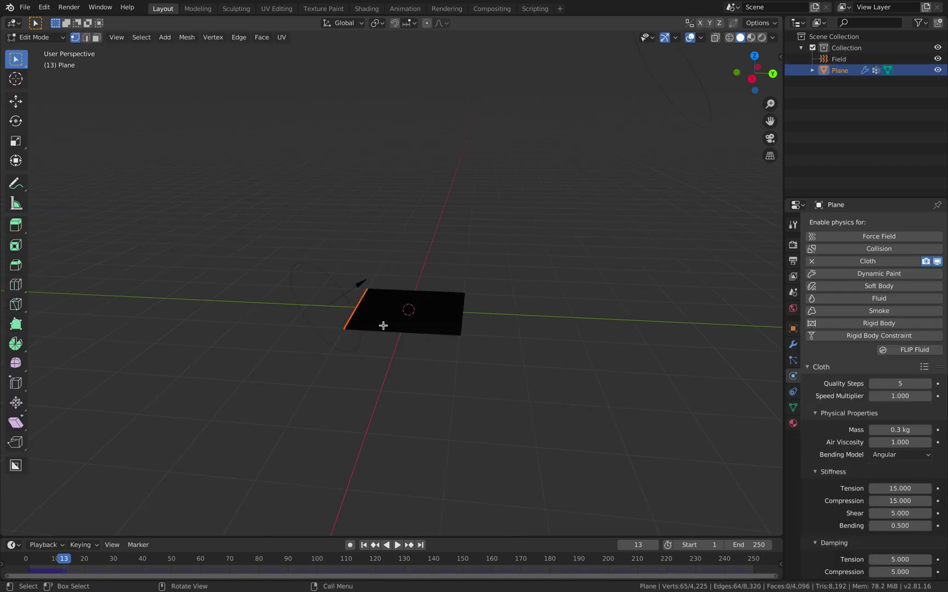
scroll(383, 326, "up", 5)
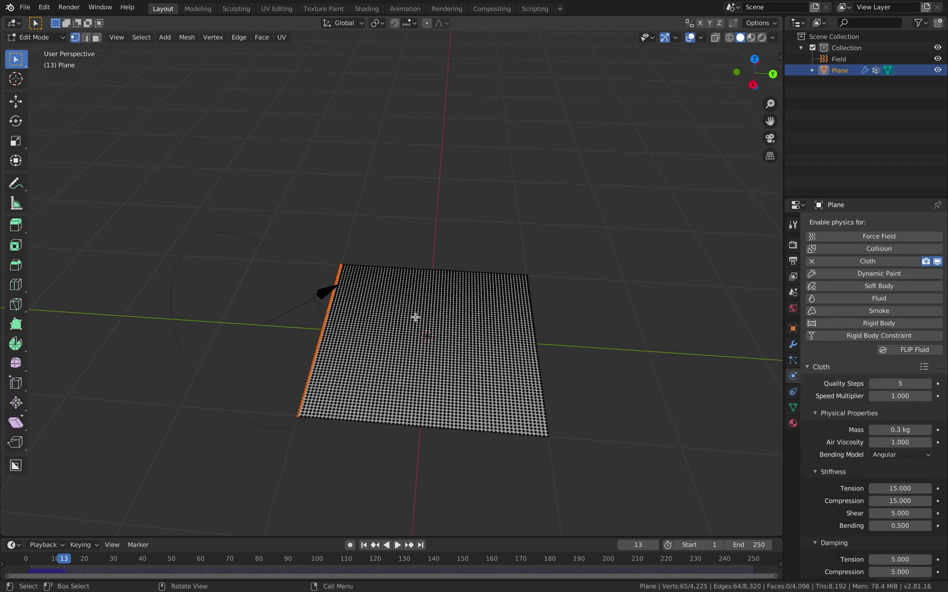
key("Tab")
middle_click_drag(370, 349, 453, 254)
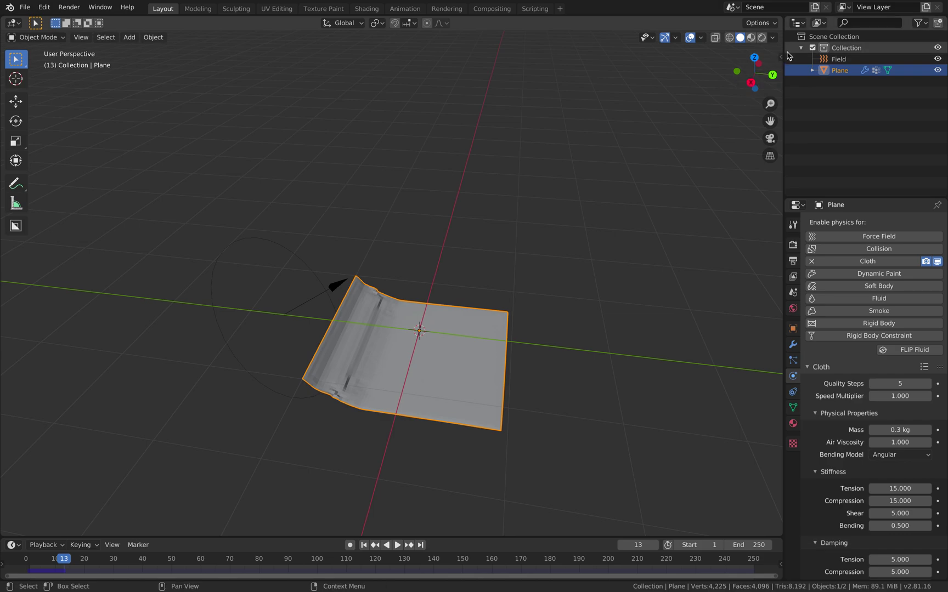
left_click(779, 59)
left_click(779, 56)
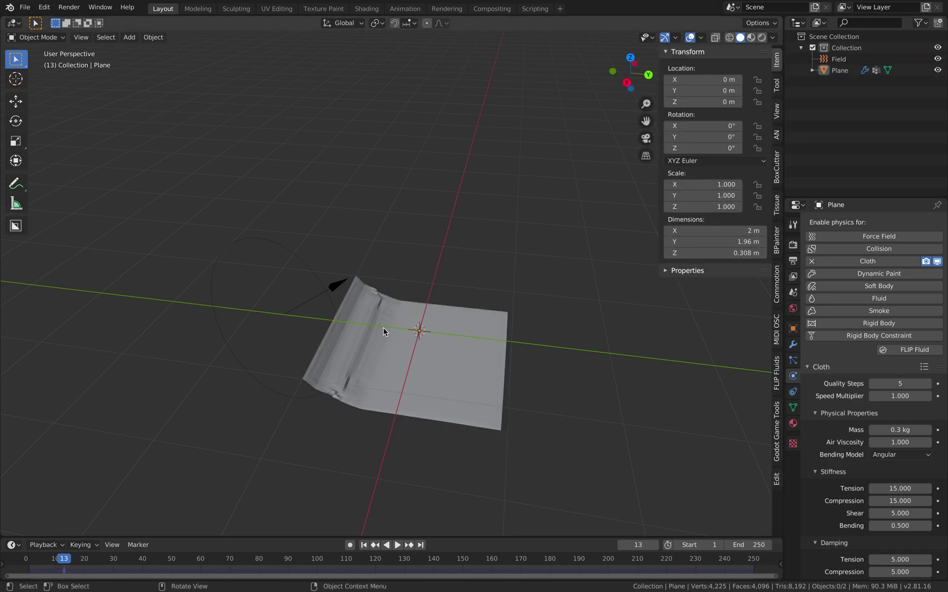
middle_click_drag(383, 328, 371, 303)
Step: Save, then set the wind field's strength to 10000 and noise amount to 2.000
key("ctrl+s")
left_click(308, 286)
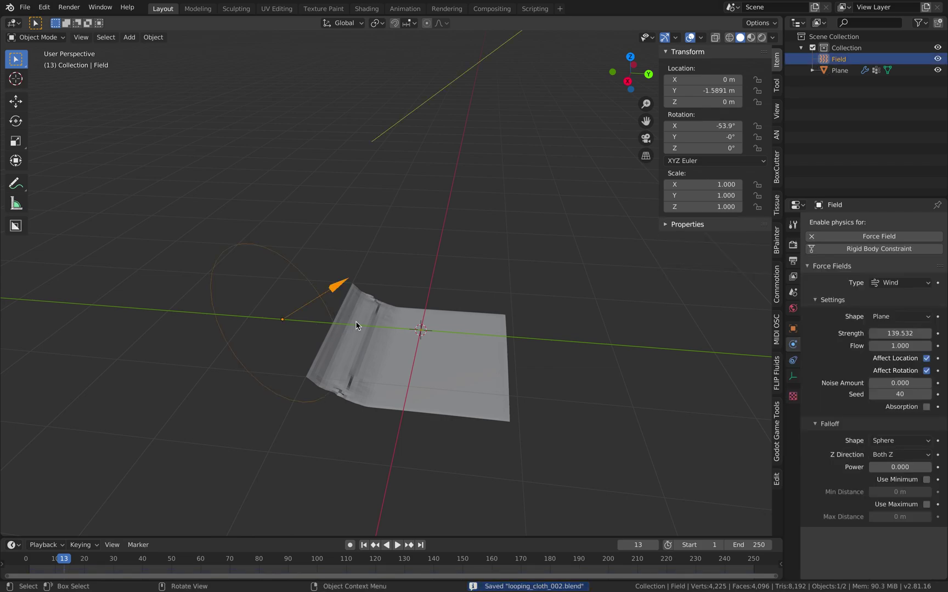
left_click(894, 334)
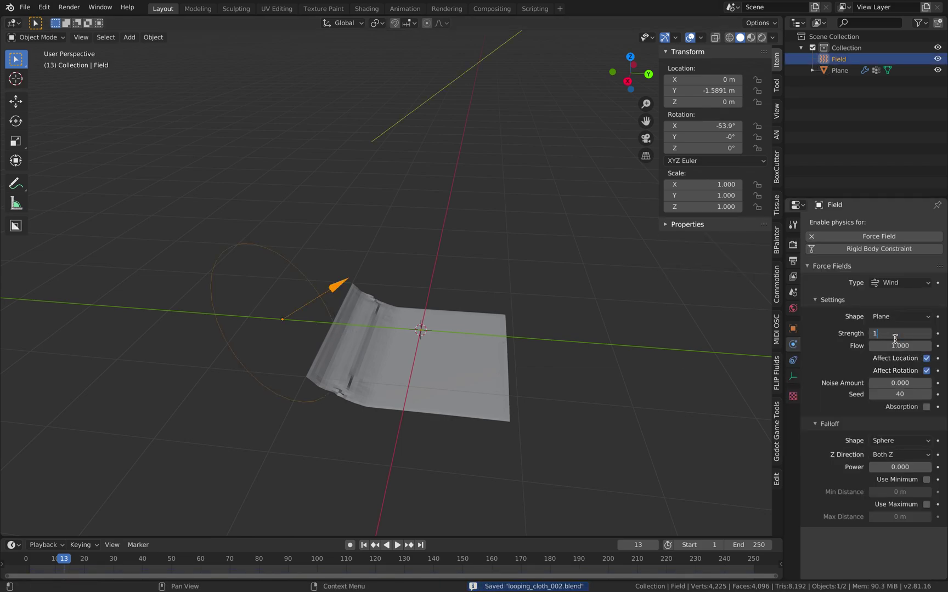
type("10000")
key("Return")
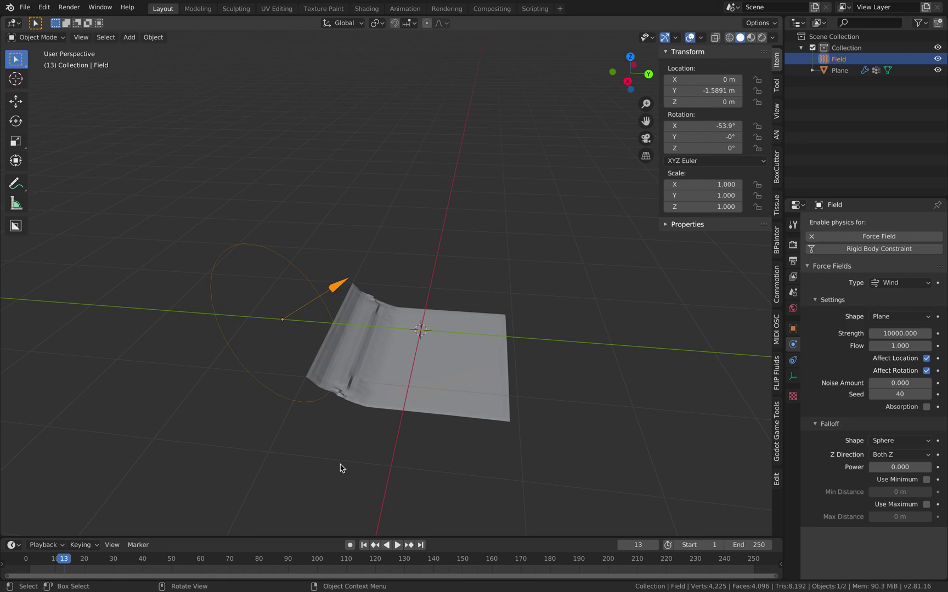
scroll(340, 470, "down", 2)
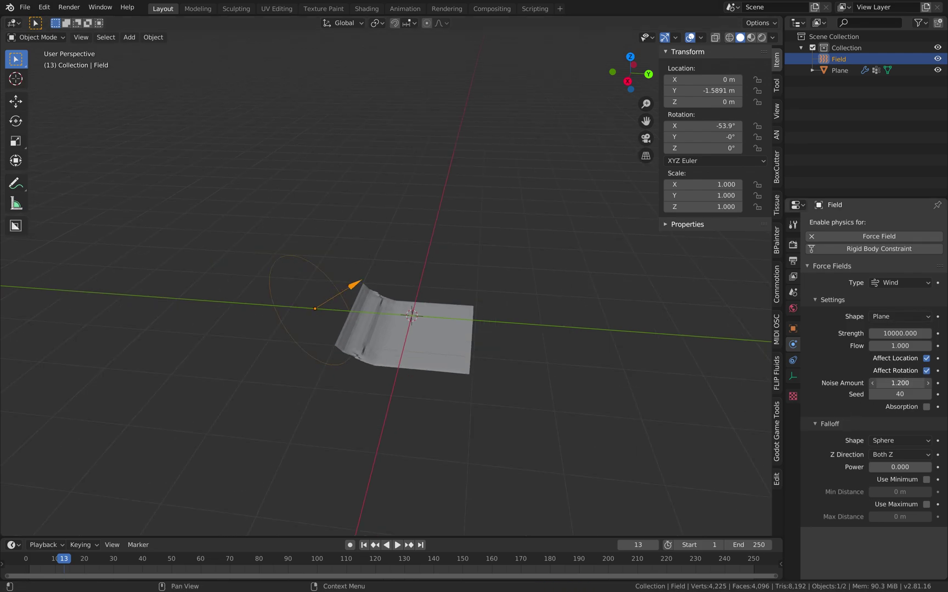
left_click_drag(899, 383, 927, 383)
Step: Replay the cloth simulation from frame 1, stop it, and save the file
left_click(363, 545)
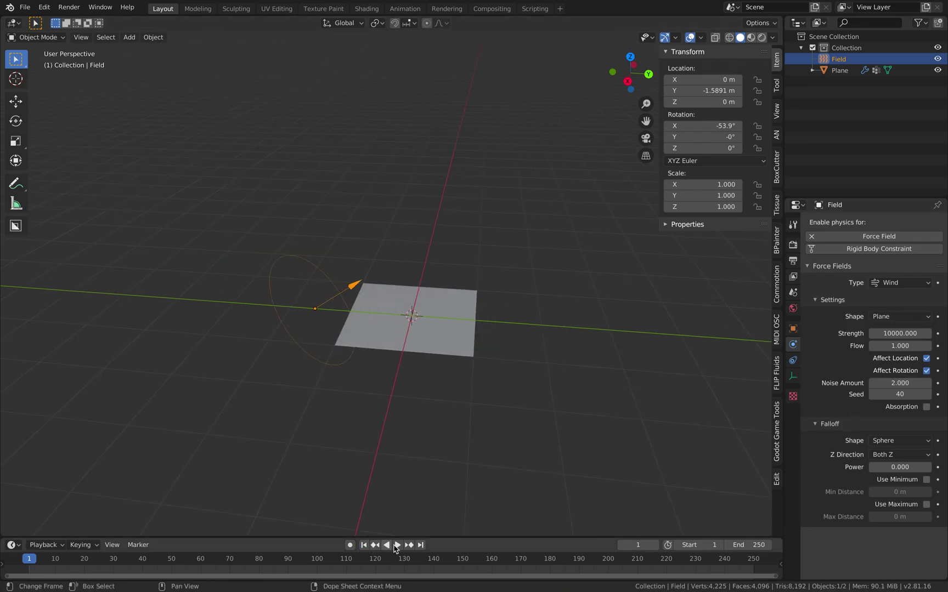
left_click(397, 545)
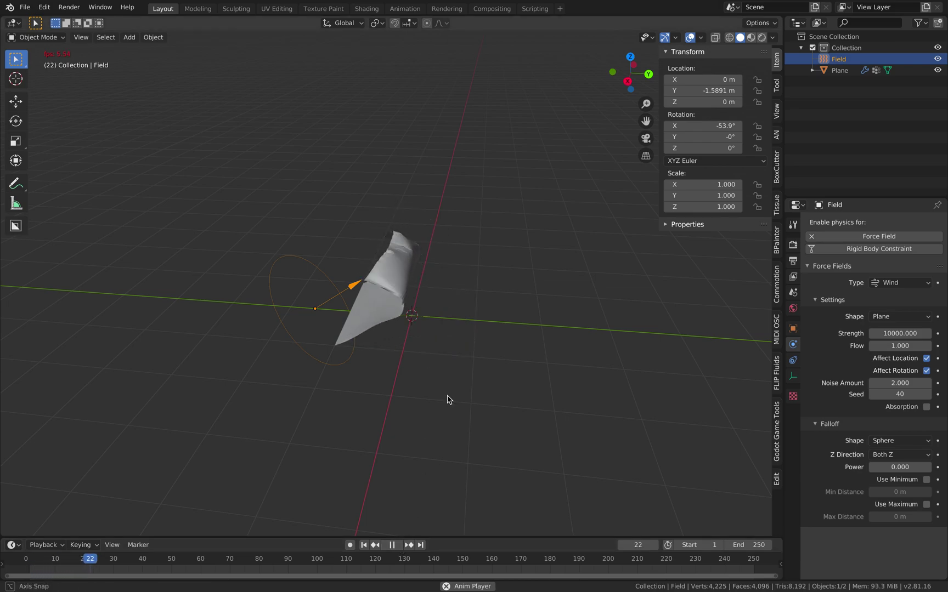
middle_click_drag(447, 397, 449, 402)
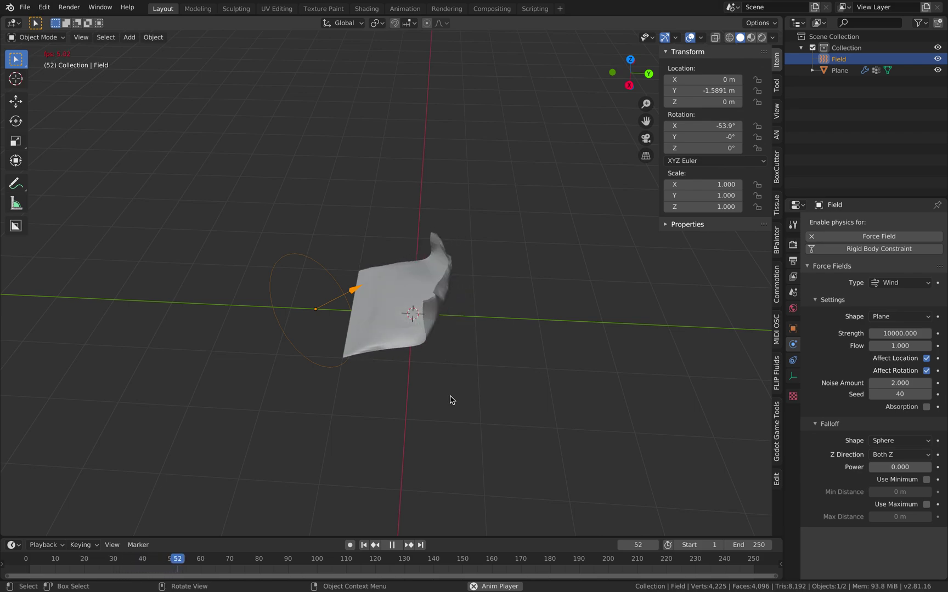
key("space")
left_click(397, 545)
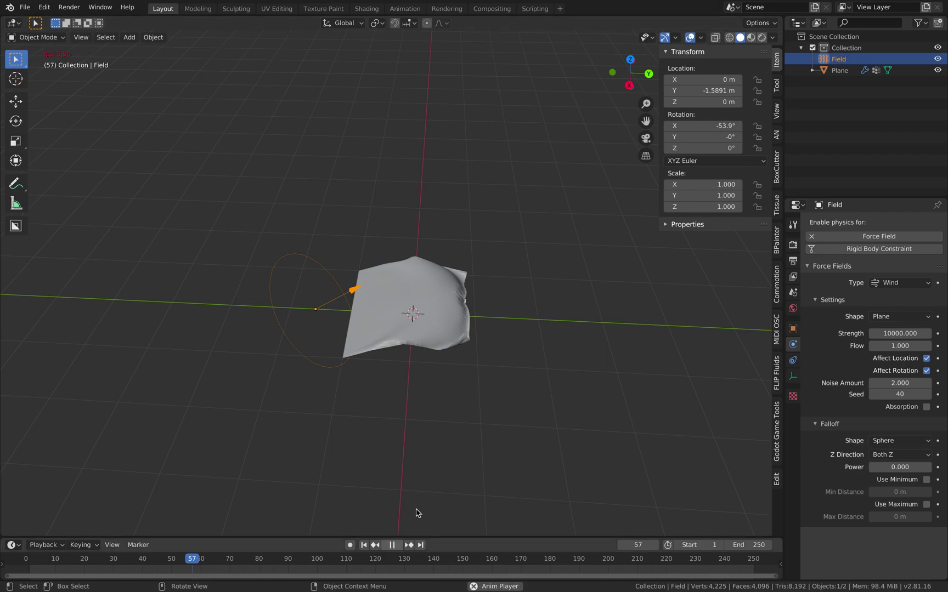
key("space")
key("ctrl+s")
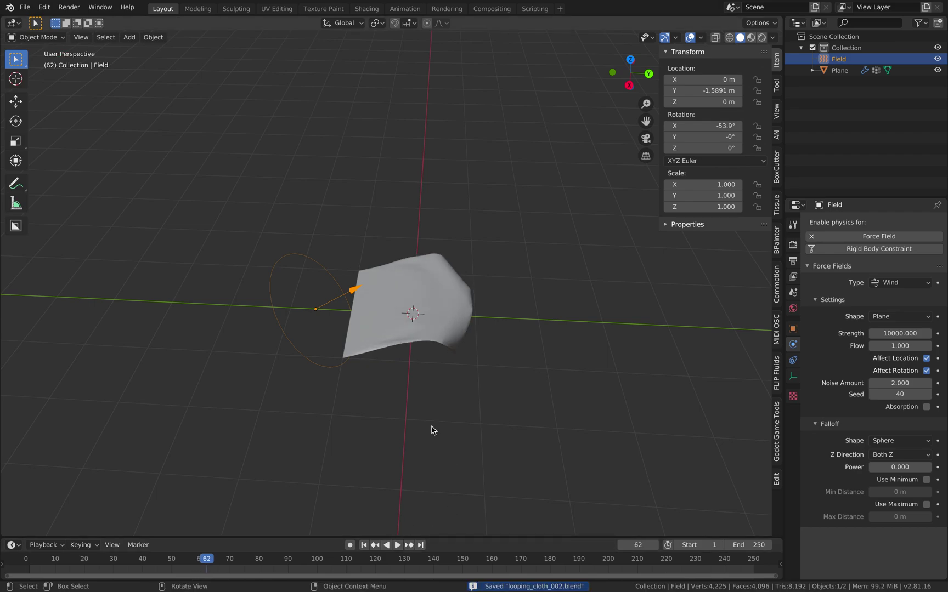
left_click(448, 351)
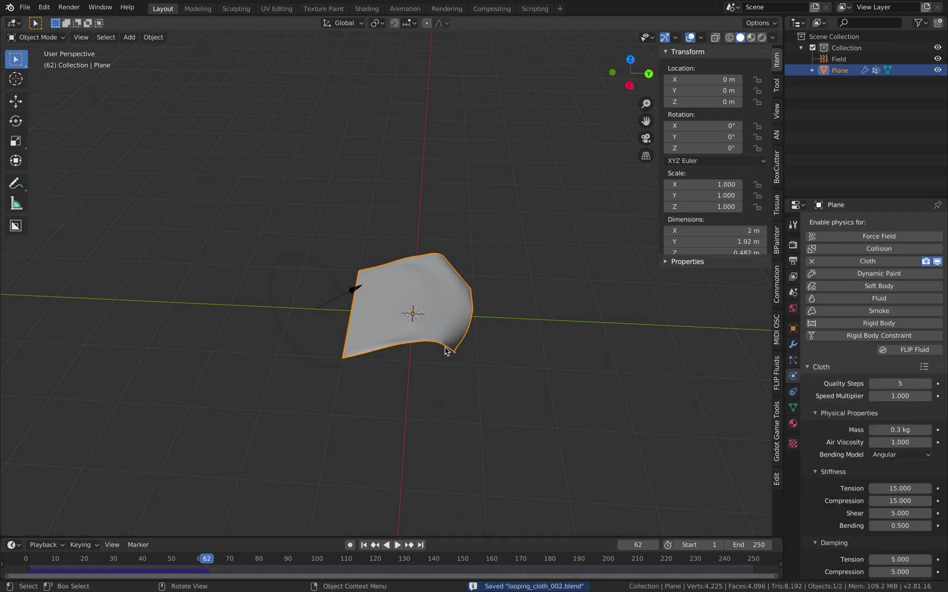
Step: Apply a Decimate modifier in Un-Subdivide mode with 2 iterations, then replay from frame 1
left_click(792, 344)
left_click(849, 224)
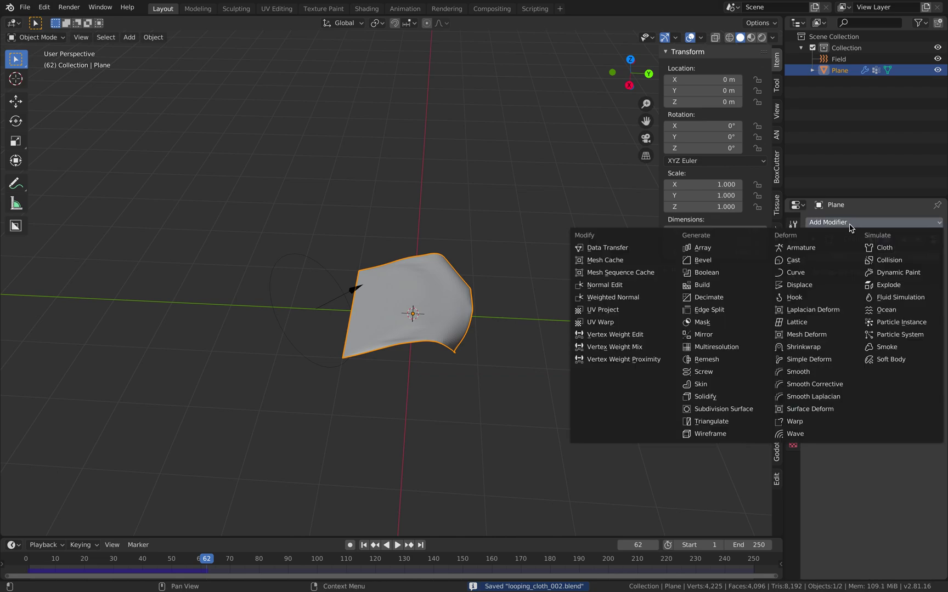
left_click(743, 305)
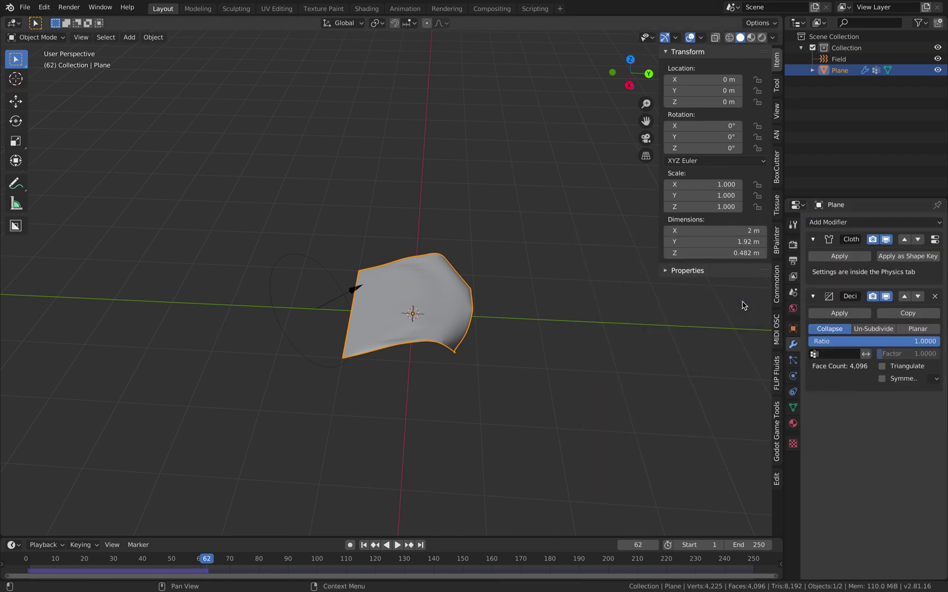
left_click(888, 329)
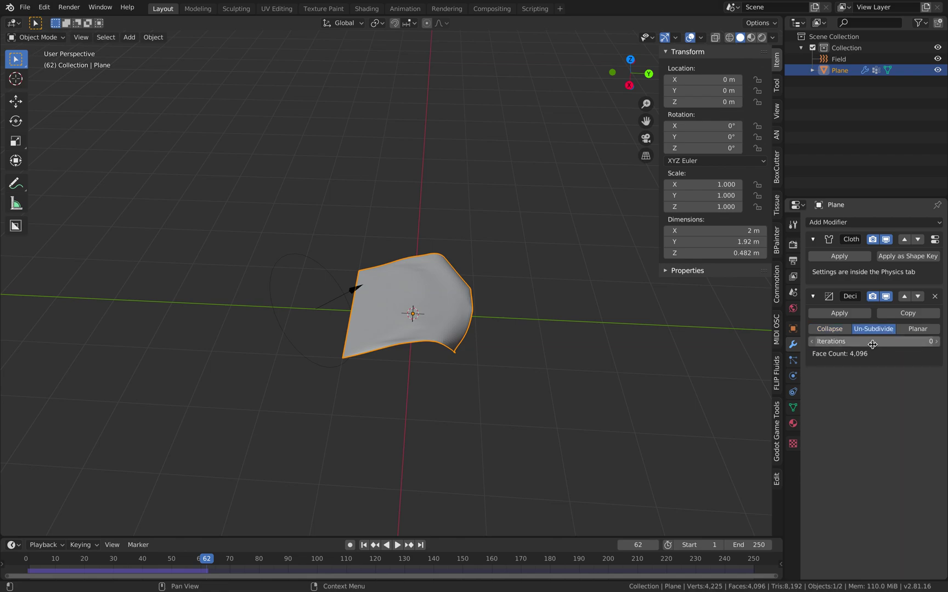
left_click(870, 342)
type("2")
key("Return")
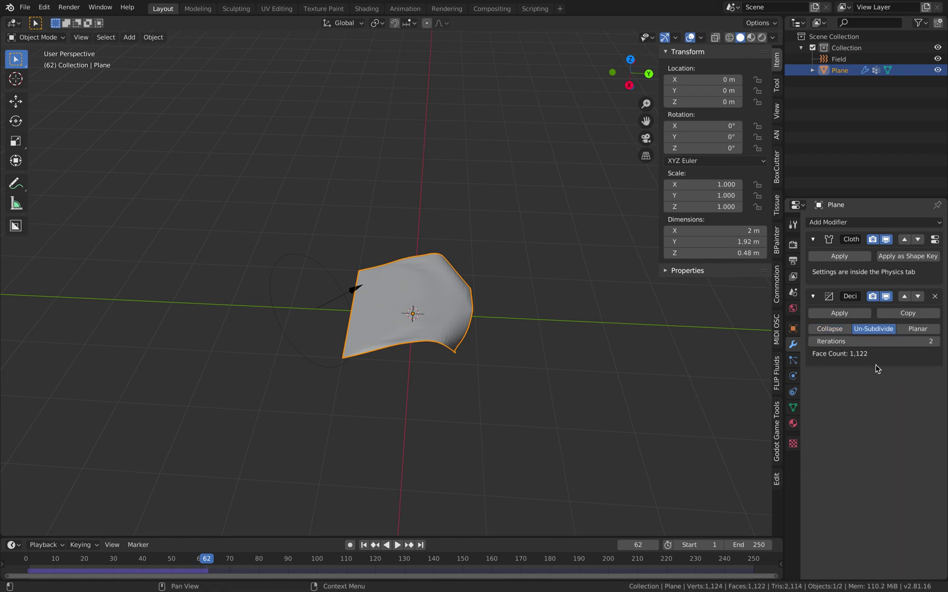
left_click(839, 313)
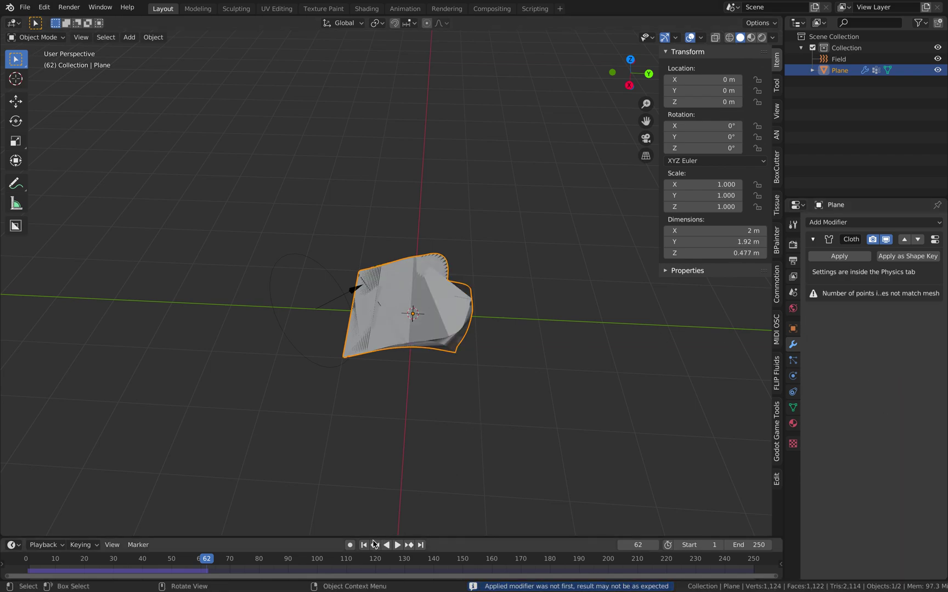
left_click(364, 544)
left_click(397, 545)
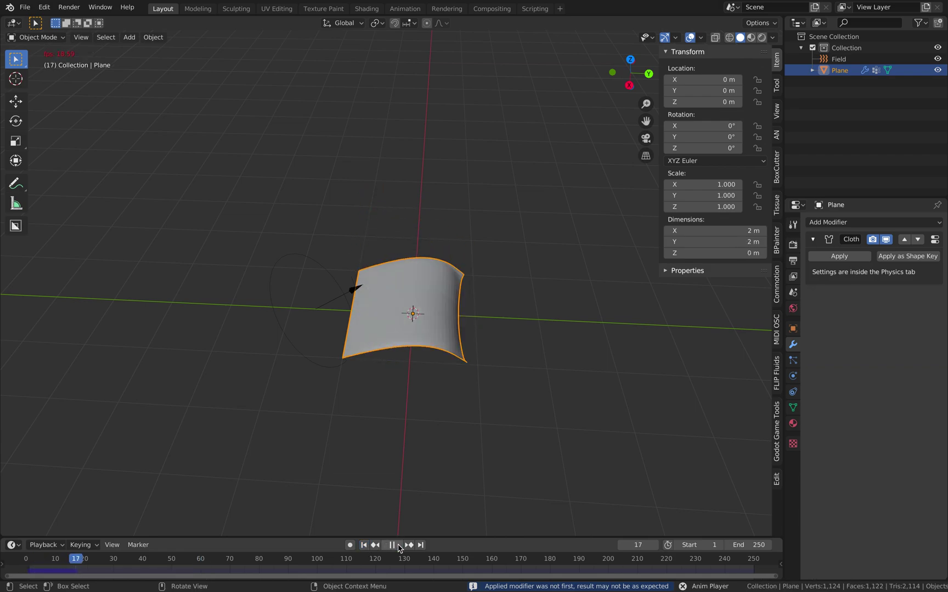
Step: Pause playback, select the wind field and set its strength to 5000
left_click(392, 545)
left_click(299, 262)
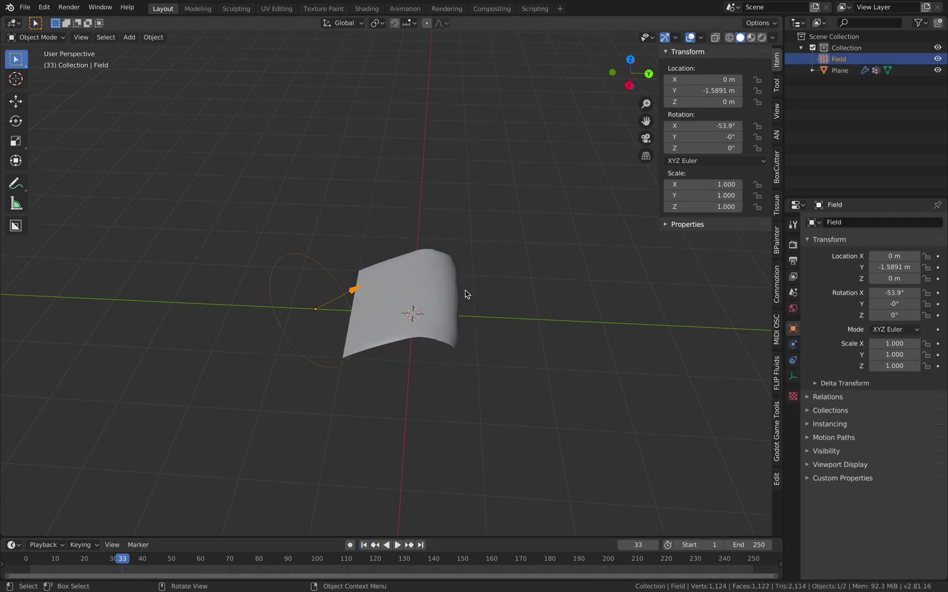
middle_click_drag(503, 346, 496, 347)
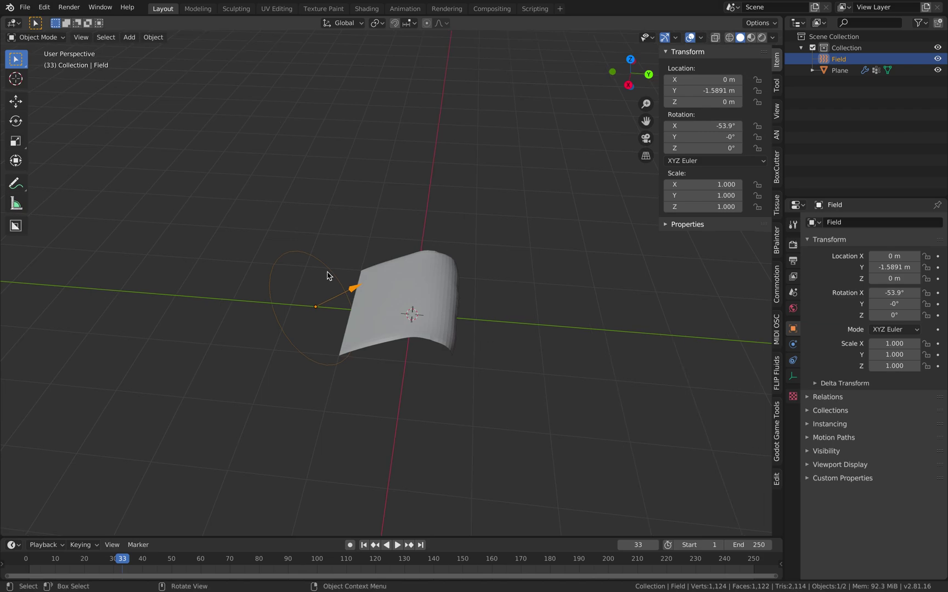
left_click(792, 360)
left_click(795, 346)
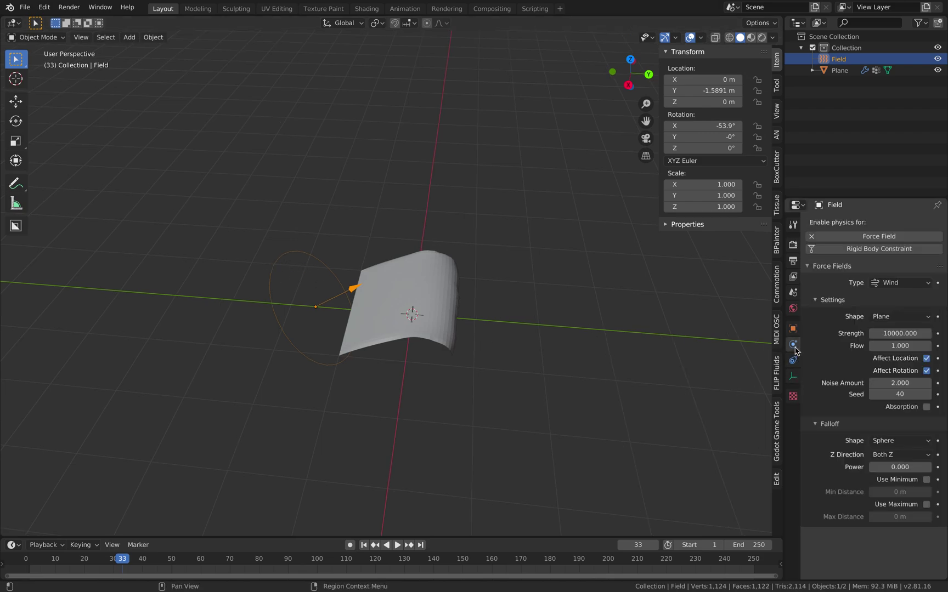
left_click(900, 334)
type("5000")
key("Return")
Step: Replay the cloth from frame 1 and lower the wind strength to 1000 while it plays
left_click(337, 572)
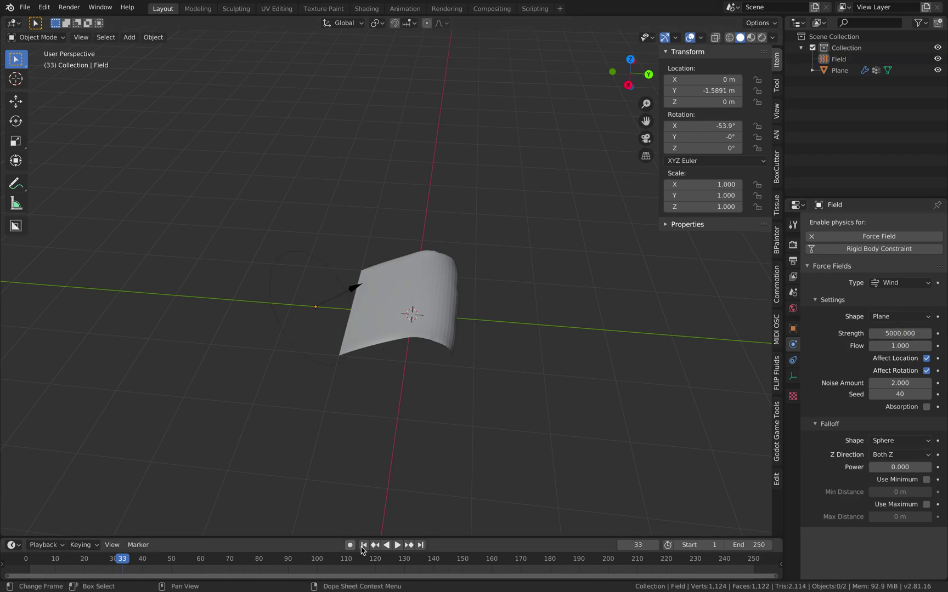
left_click(363, 545)
left_click(397, 544)
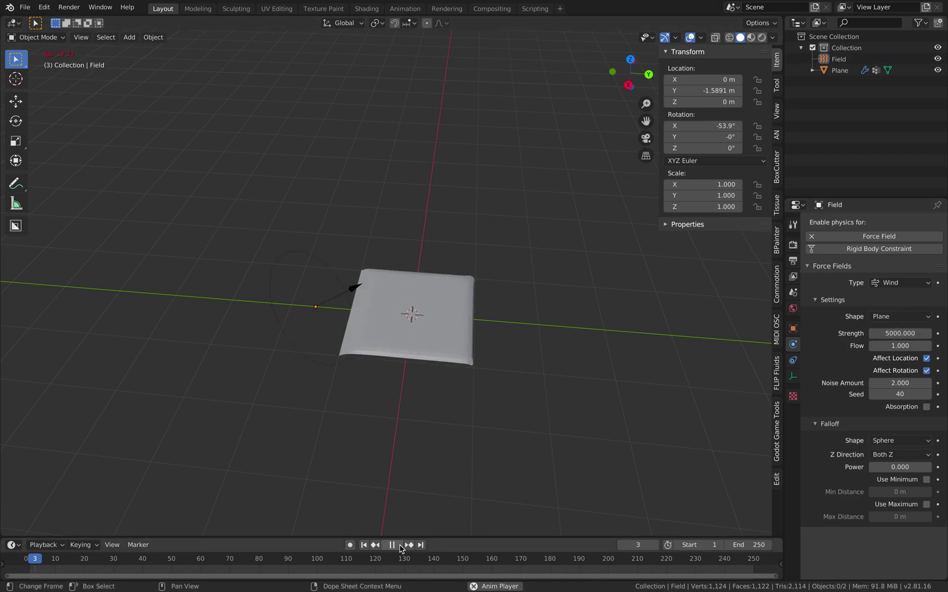
left_click(889, 333)
type("100")
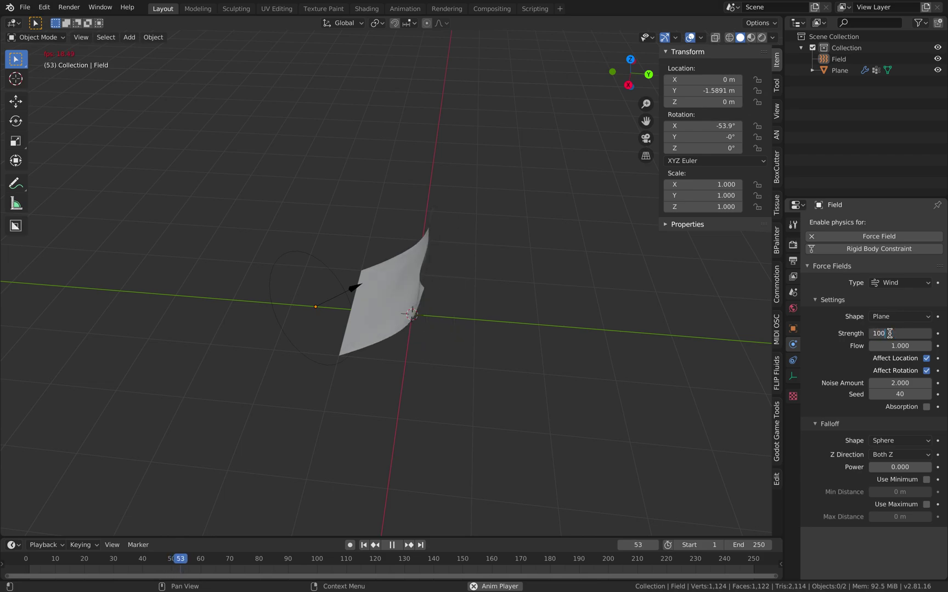
type("0")
key("Return")
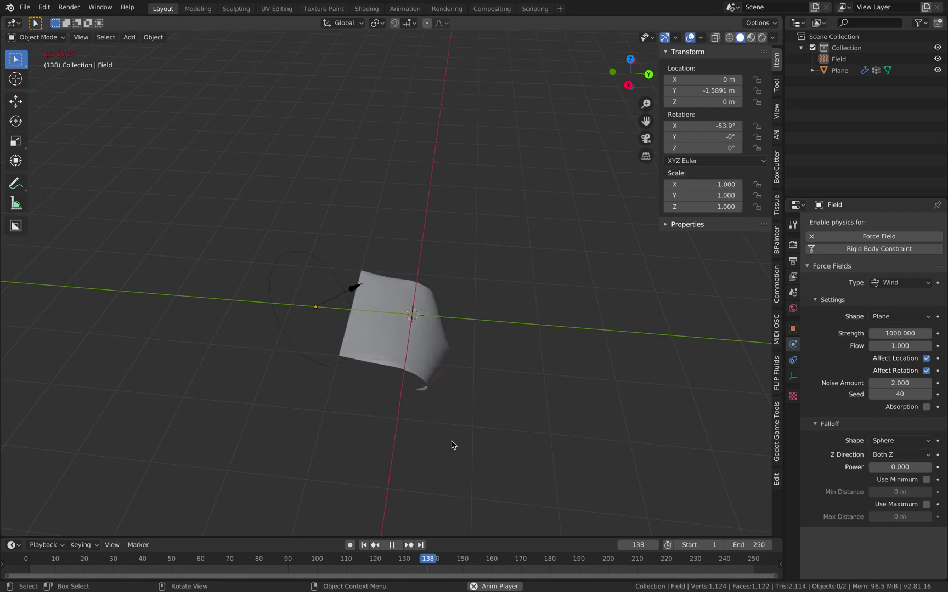
Step: Set the animation end frame to 300 and replay the cloth simulation from the start
left_click(393, 545)
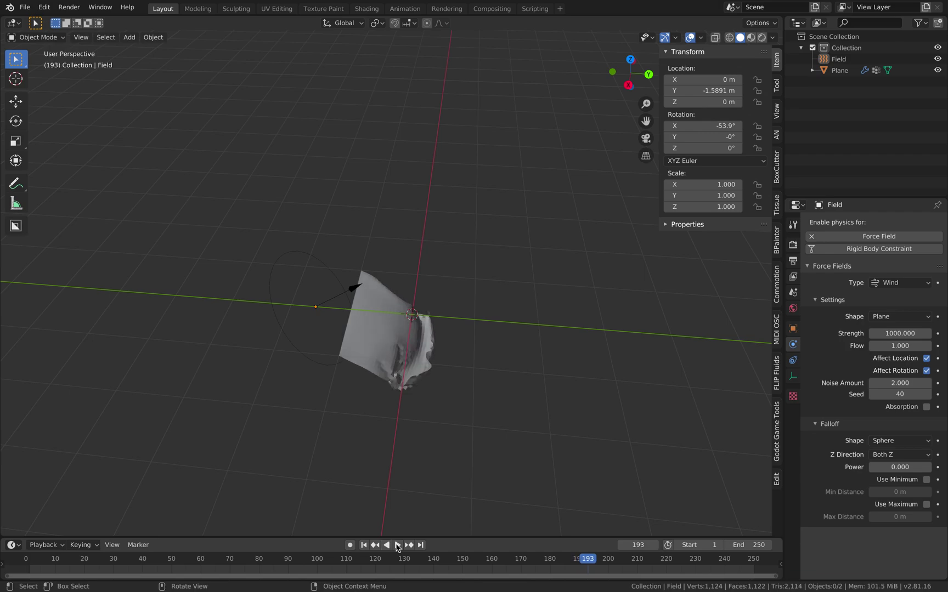
left_click(742, 544)
type("300")
key("Return")
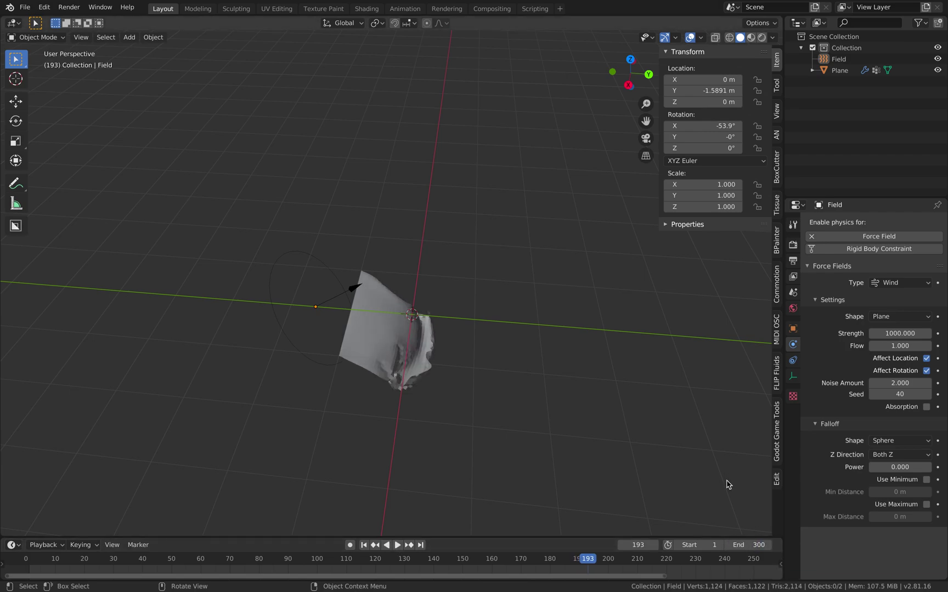
left_click(363, 544)
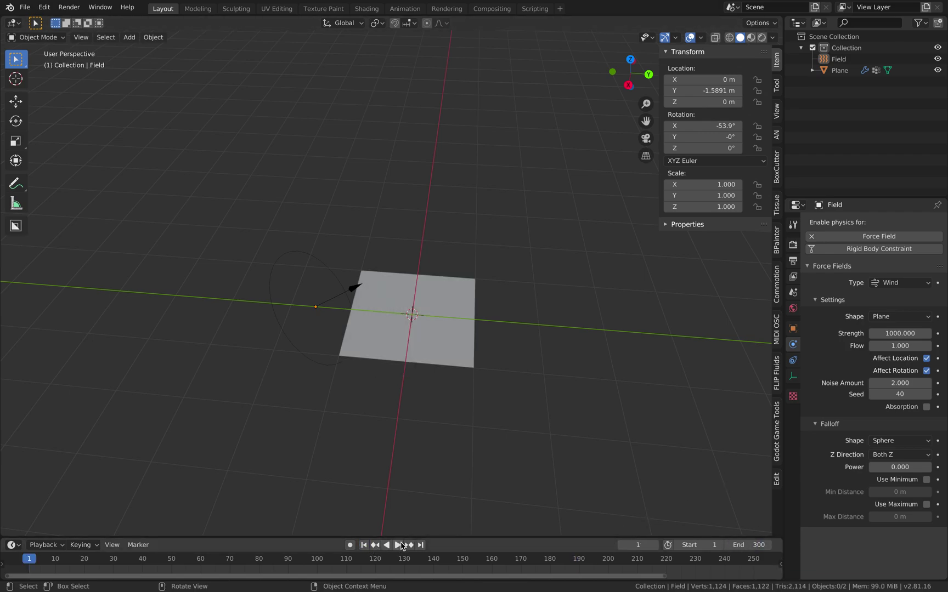
left_click(397, 545)
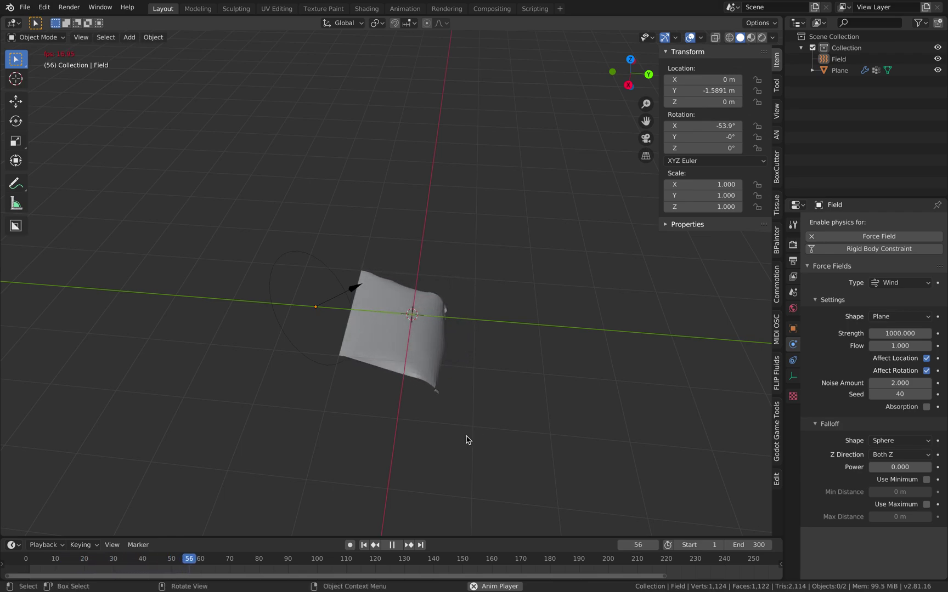
Step: Pause the animation and give the cloth plane smooth shading
left_click(392, 545)
left_click(451, 331)
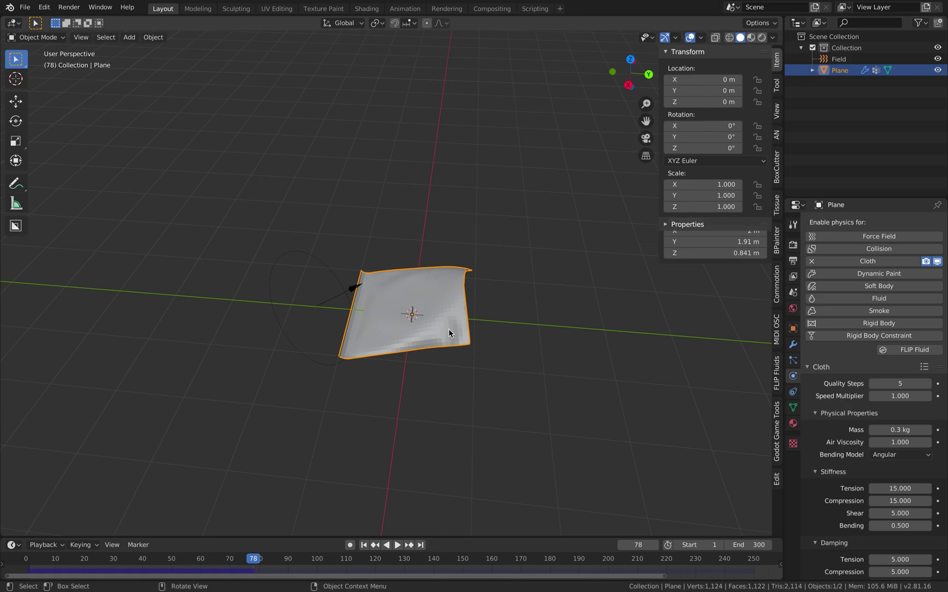
right_click(451, 330)
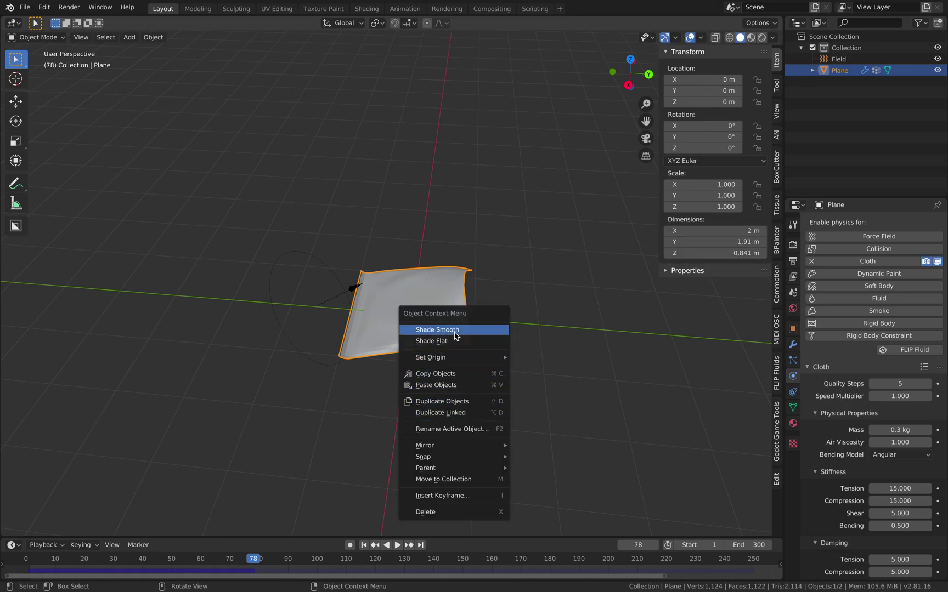
left_click(433, 329)
left_click(505, 323)
scroll(501, 326, "up", 3)
middle_click_drag(500, 328, 491, 322)
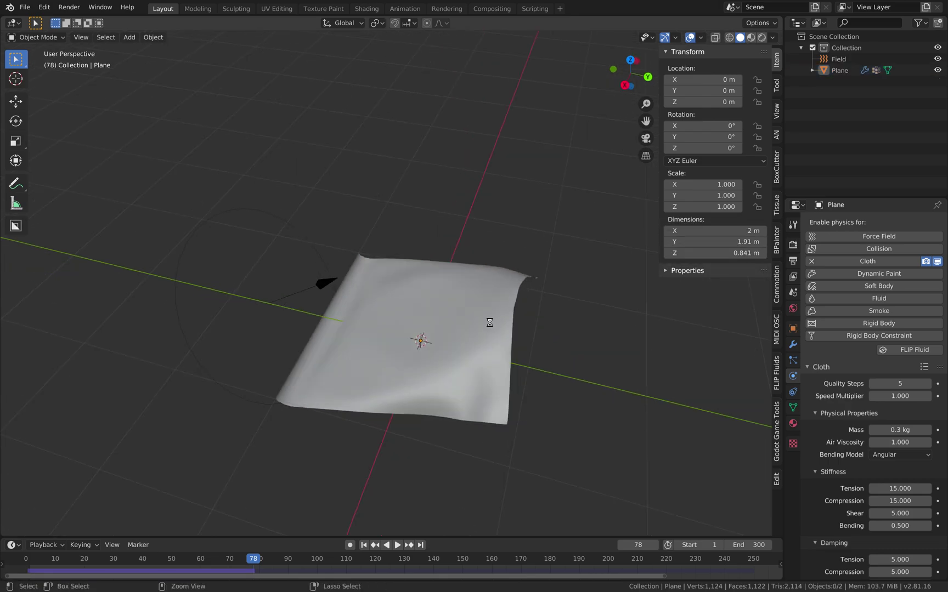
Step: Save the blend file and replay the cloth animation from a new viewing angle
key("ctrl+s")
key("space")
middle_click_drag(330, 338, 413, 322, "alt")
key("space")
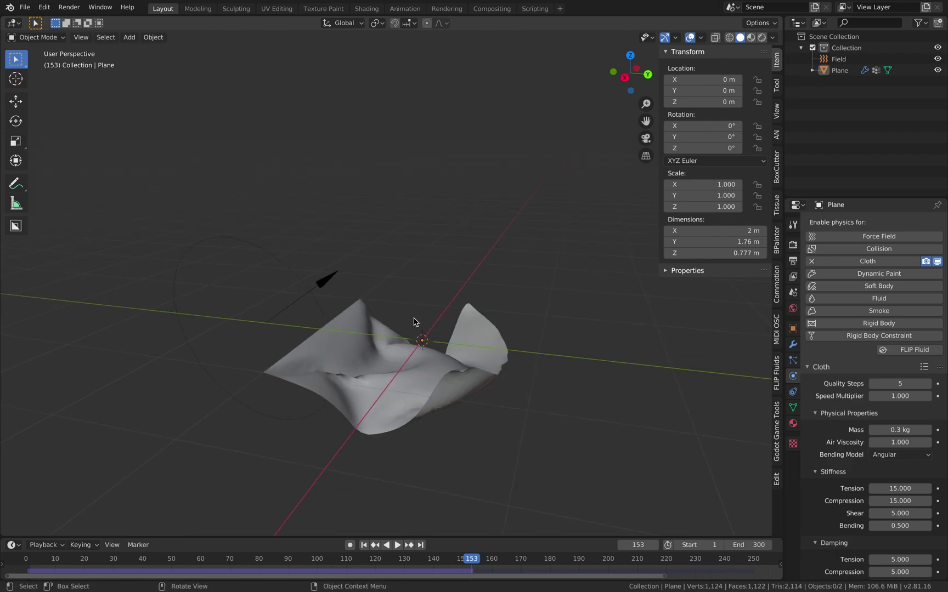
key("space")
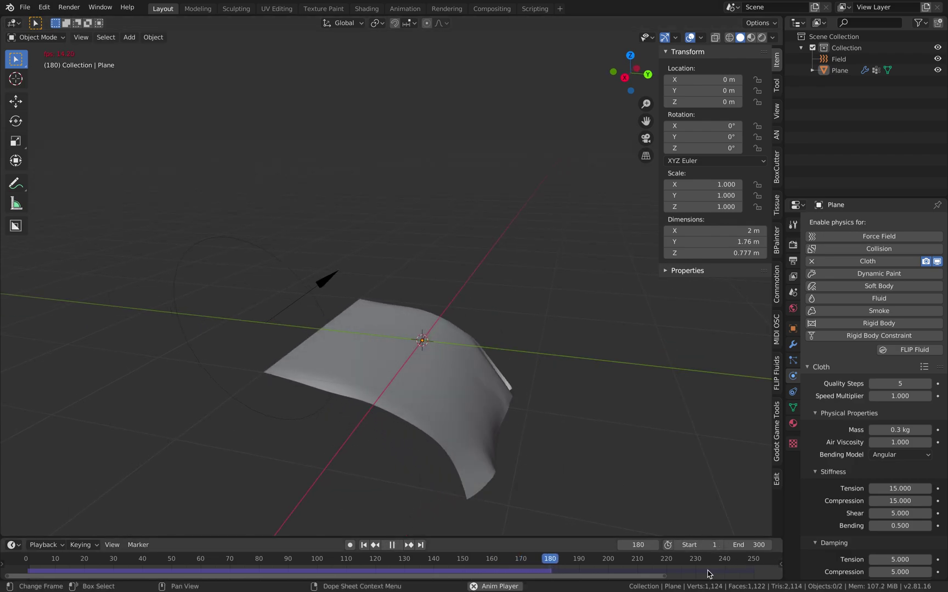
scroll(699, 571, "down", 2)
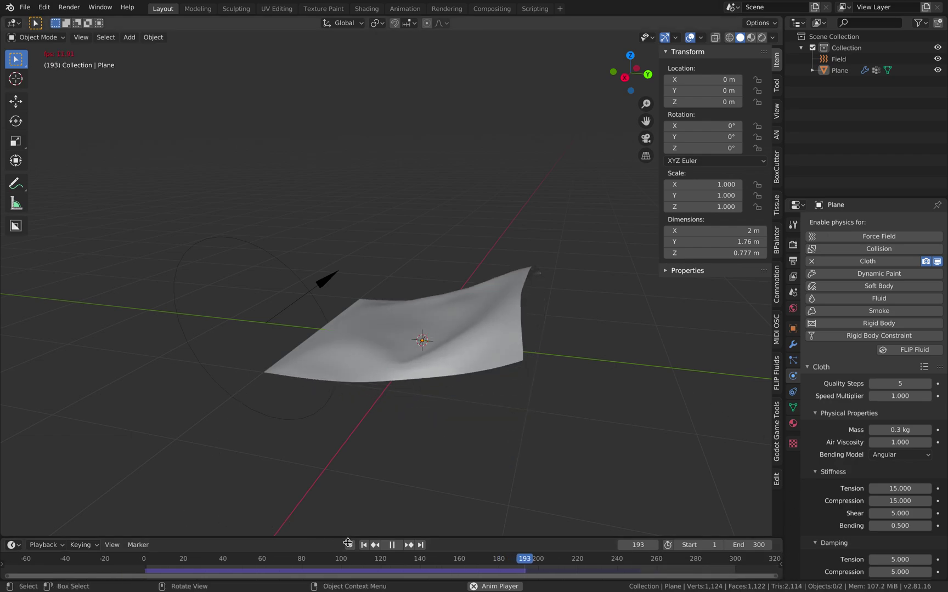
key("space")
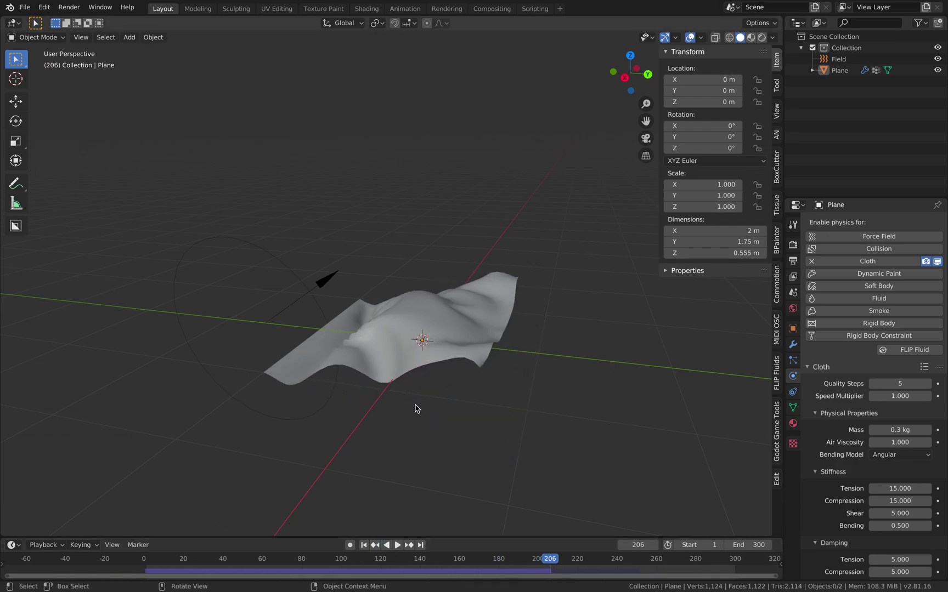
Step: Select the cloth plane, save looping_cloth_002.blend again and show the export formats
left_click(420, 355)
key("ctrl+s")
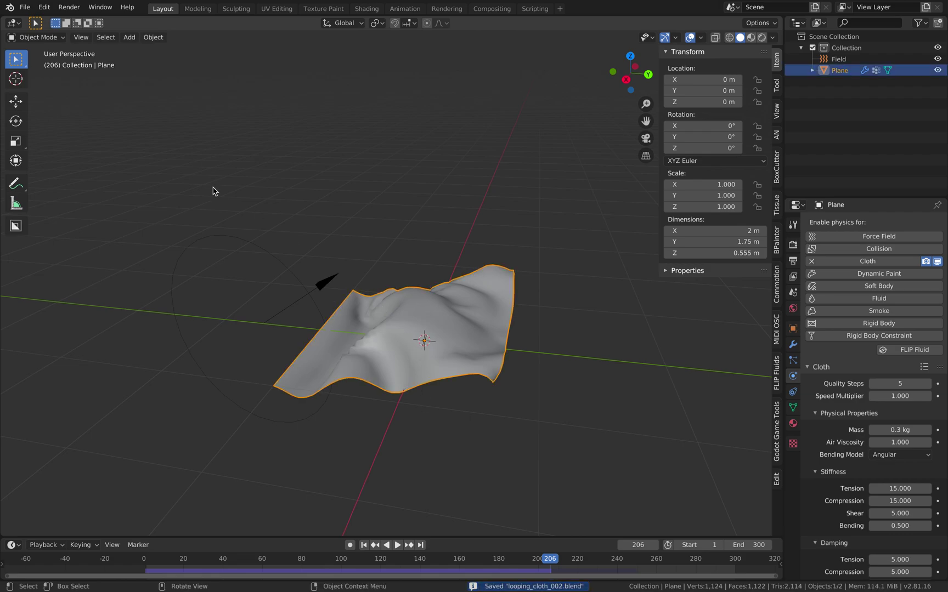
left_click(28, 9)
mouse_move(64, 170)
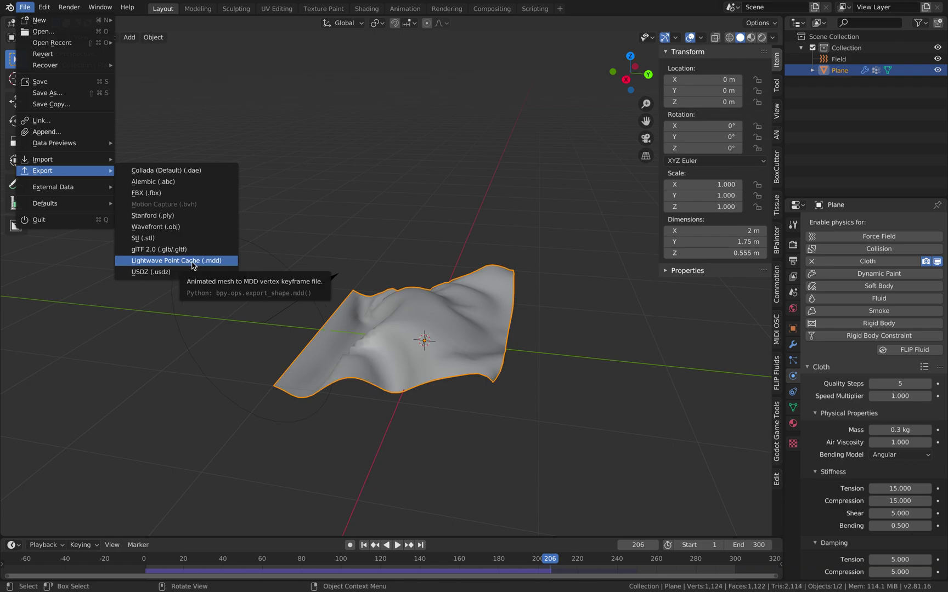
Step: Close the export menu and check the plane's modifier stack
left_click(440, 267)
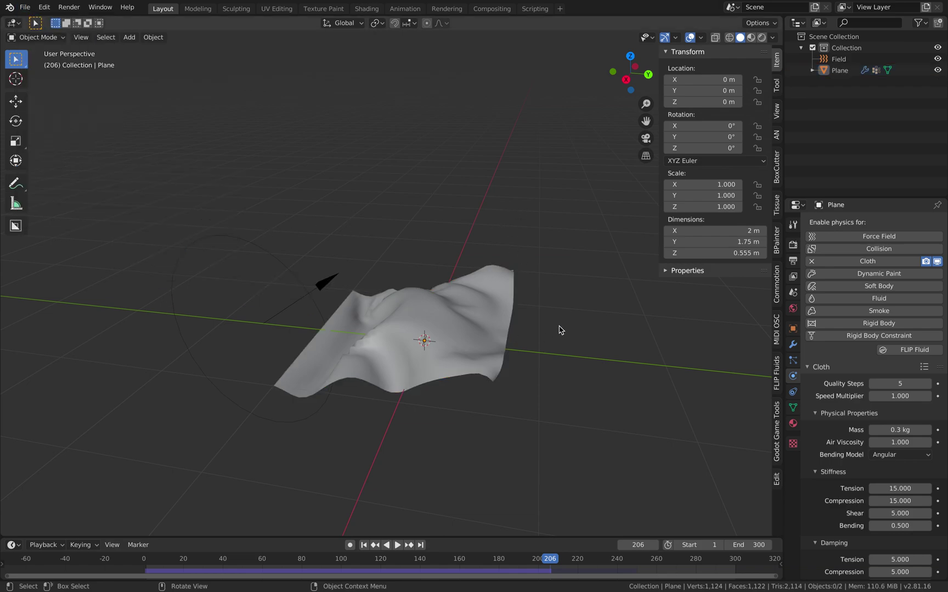
left_click(793, 344)
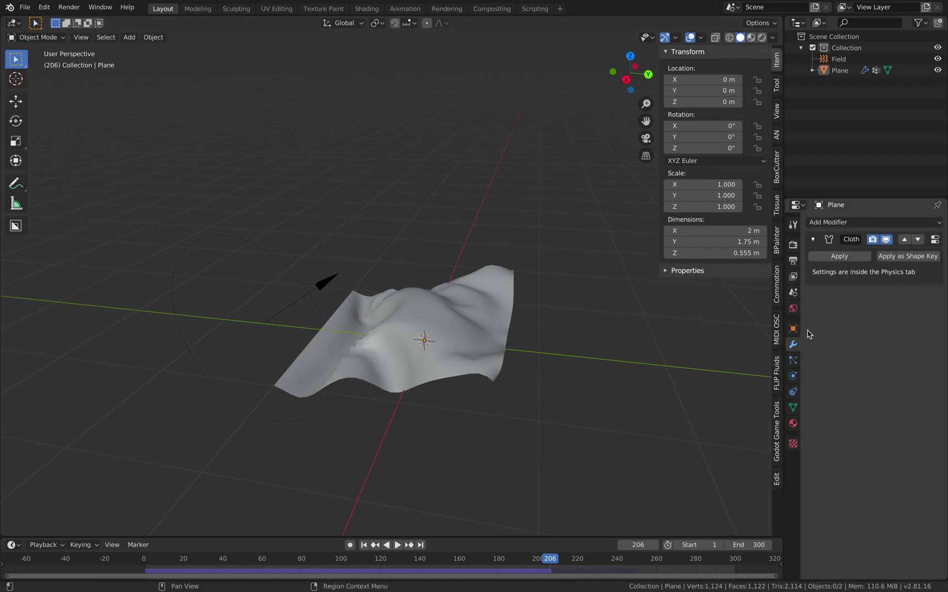
left_click(828, 222)
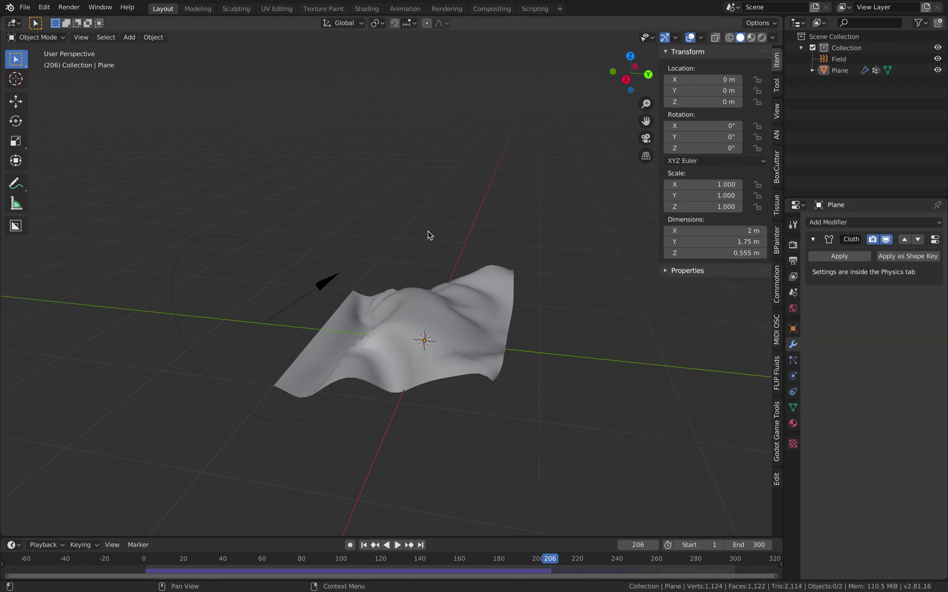
Step: Export the cloth plane as the Lightwave point cache looping_cloth_002.mdd, frames 1–300
left_click(437, 296)
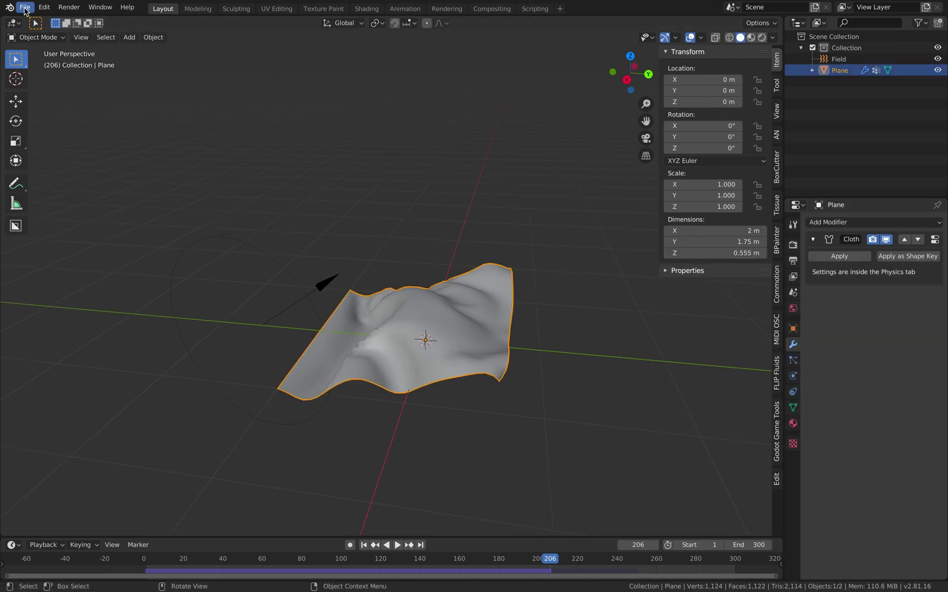
left_click(24, 7)
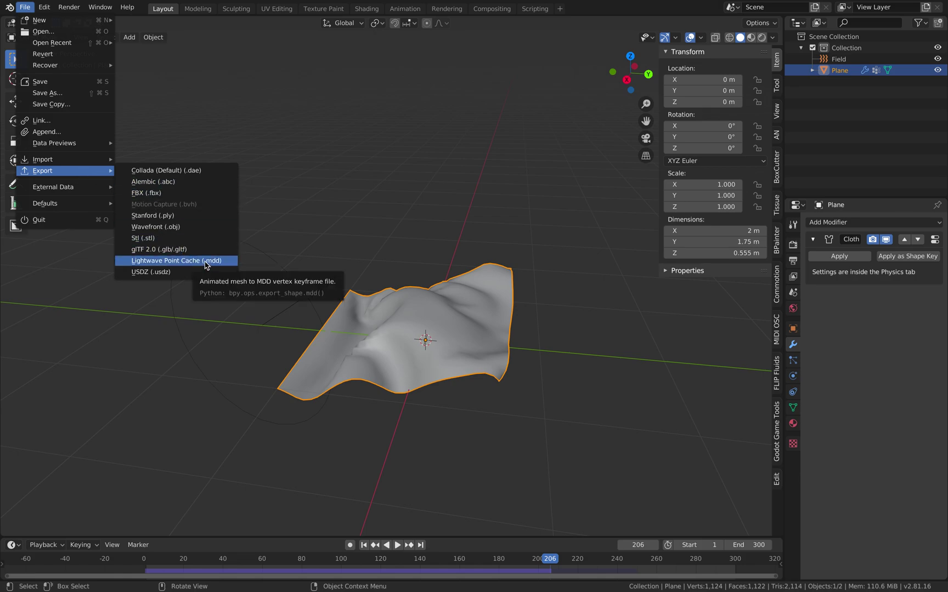
left_click(198, 263)
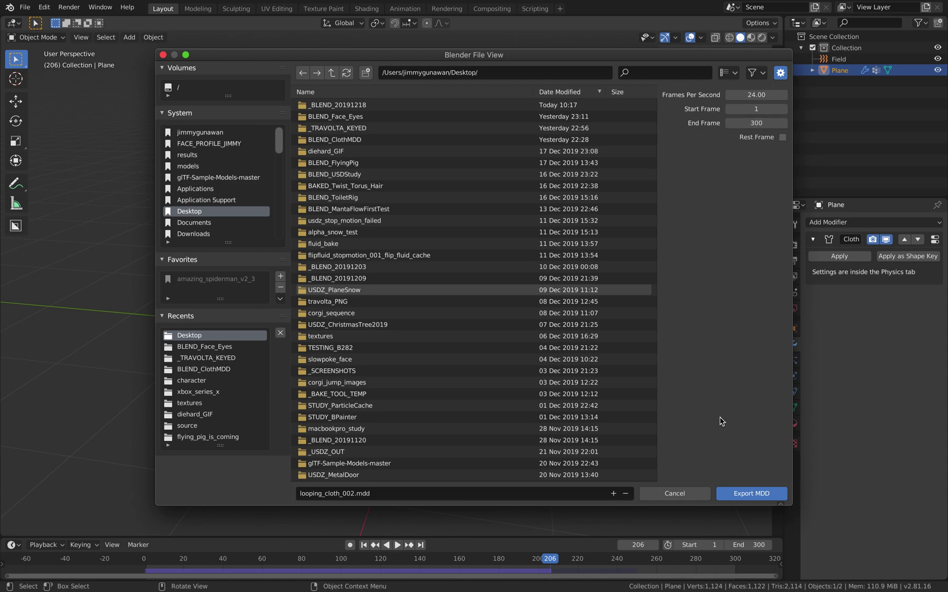
left_click(736, 492)
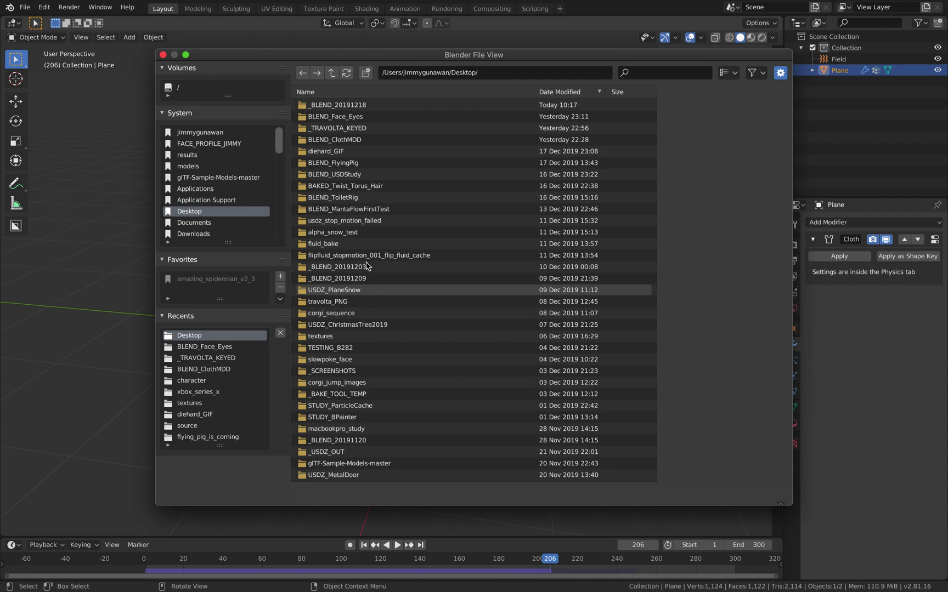
key("Escape")
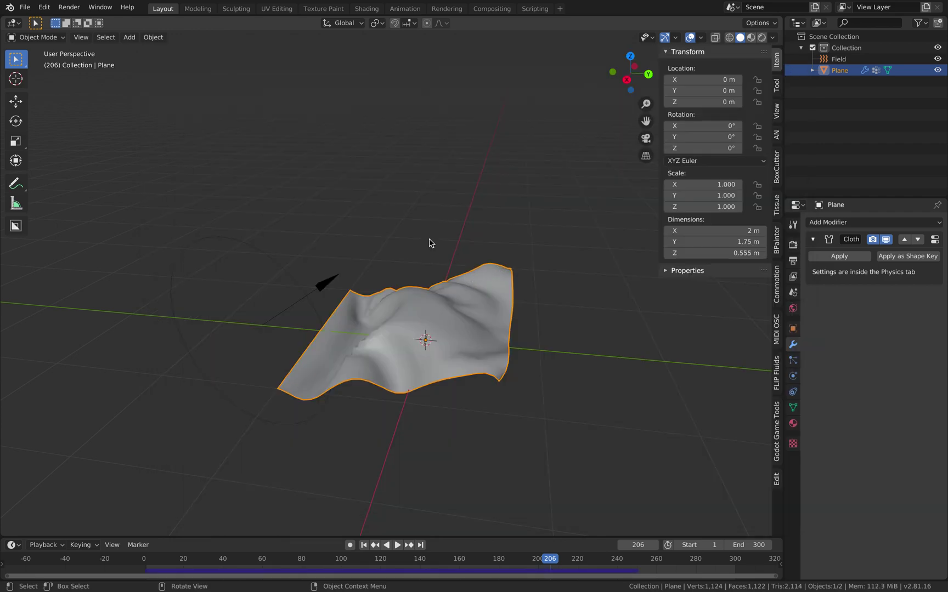
Step: Return to frame 1 and export the flat plane as looping_cloth_002.obj
left_click(363, 545)
middle_click_drag(423, 417, 419, 396)
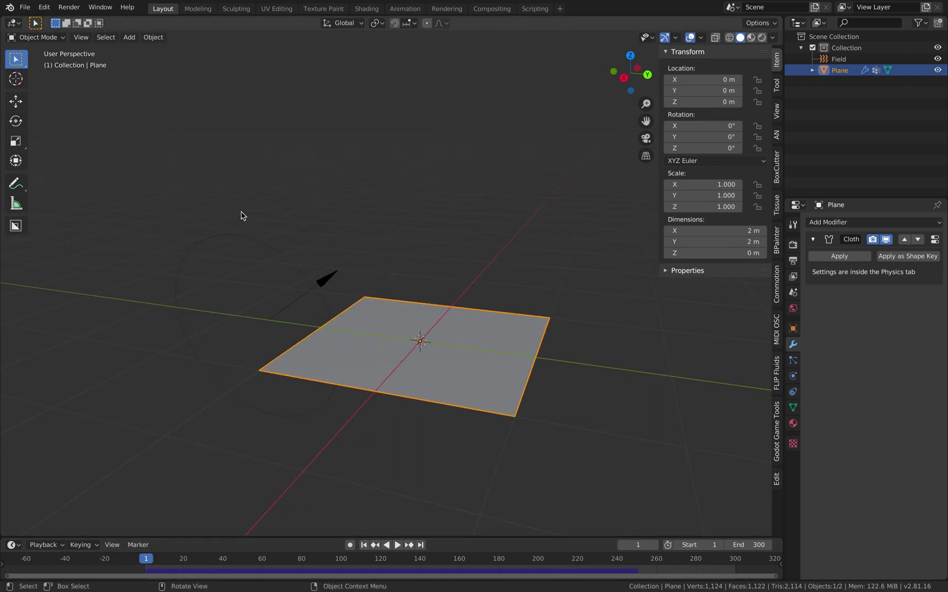
left_click(25, 7)
mouse_move(74, 164)
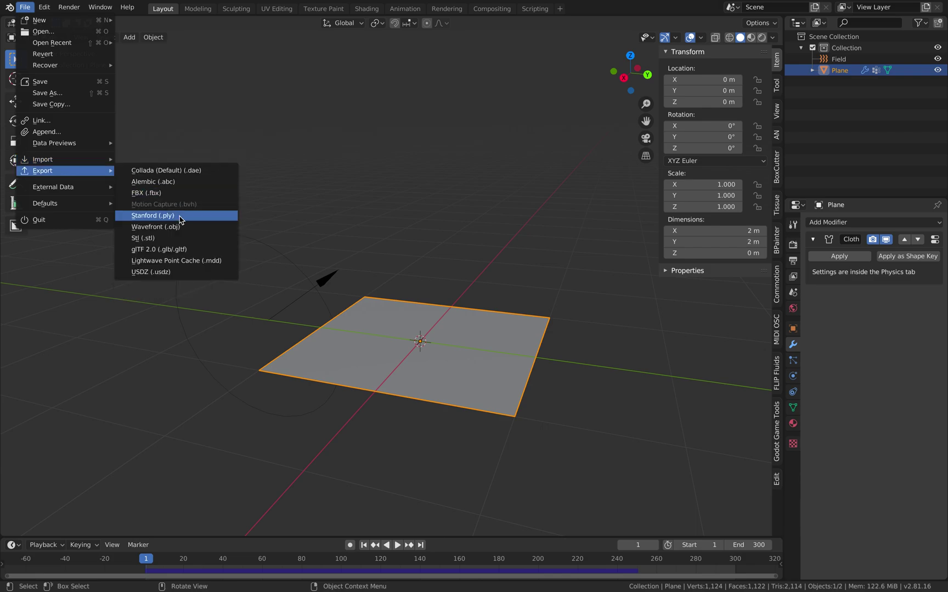
left_click(181, 227)
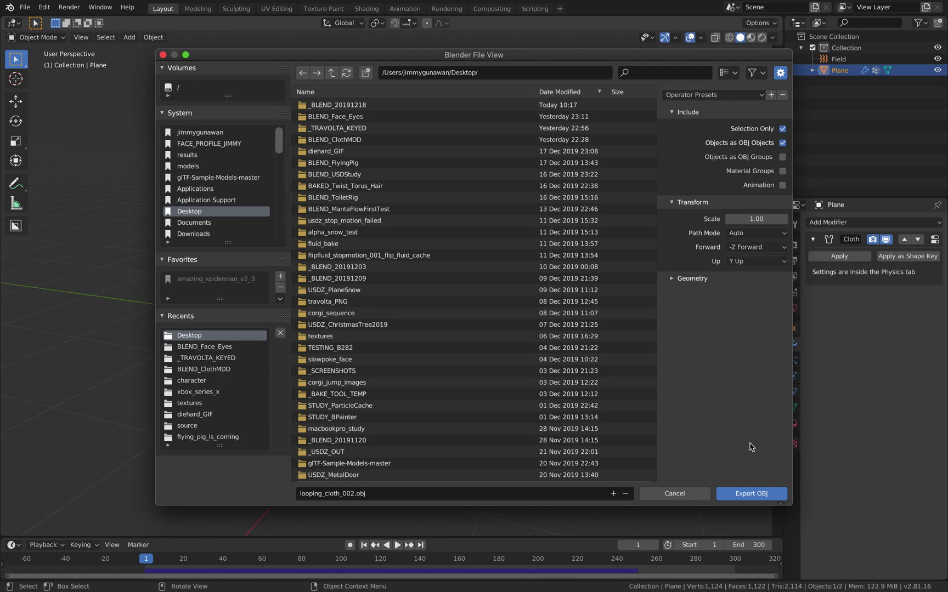
left_click(749, 493)
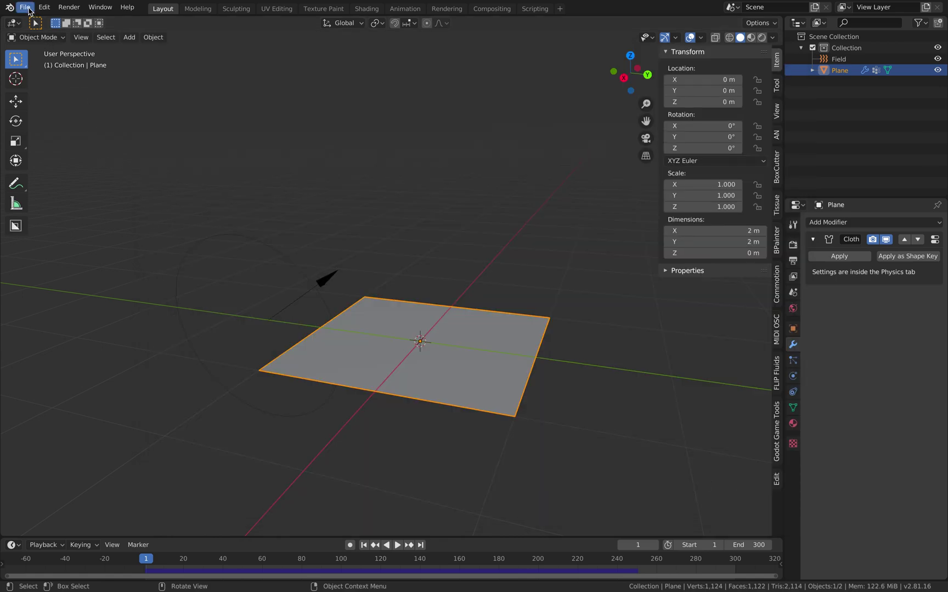
Step: Start a new General scene, bringing up the save-changes prompt
left_click(25, 7)
mouse_move(36, 19)
left_click(148, 22)
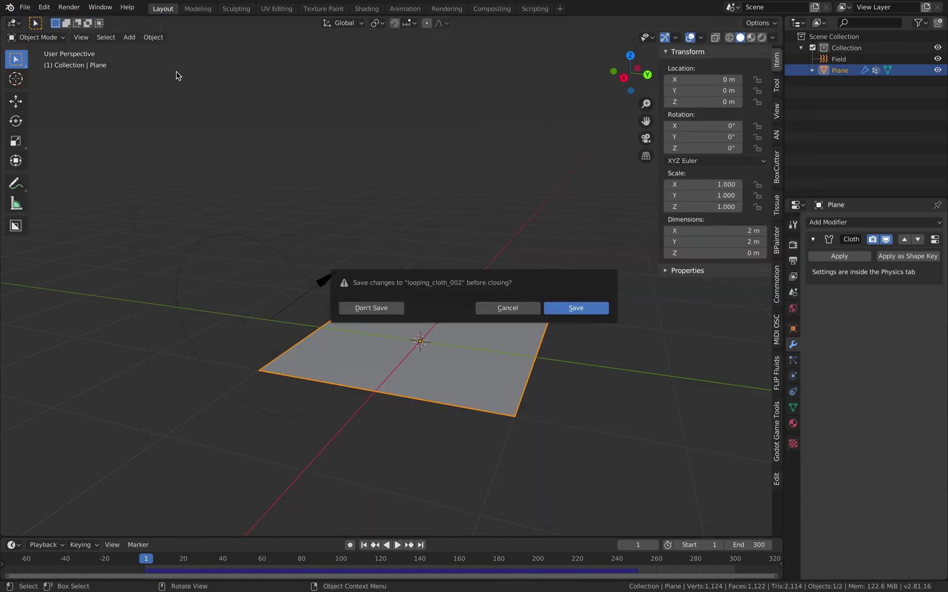
Step: Discard unsaved changes and delete the default cube, camera and light
left_click(368, 308)
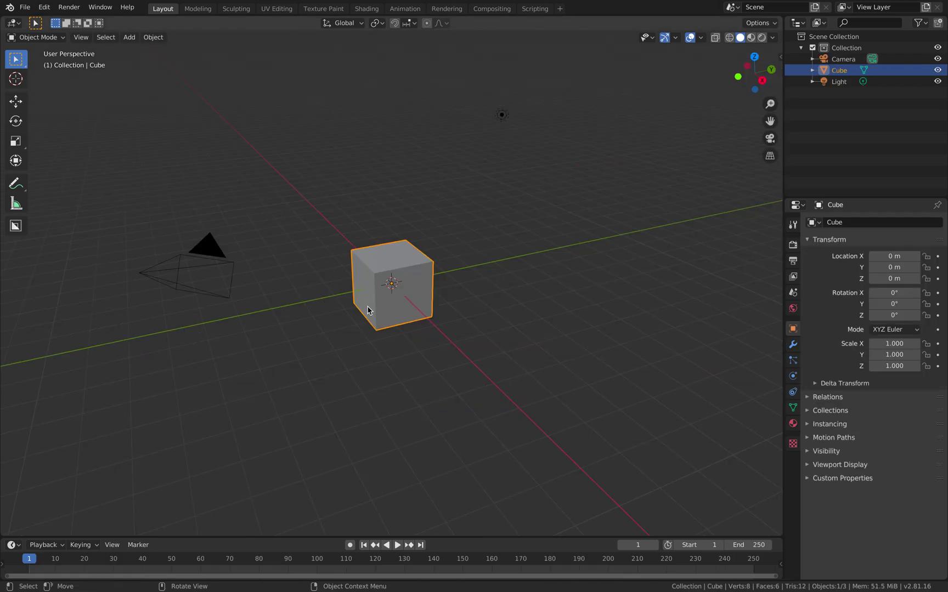
middle_click_drag(447, 187, 455, 180)
key("alt+a")
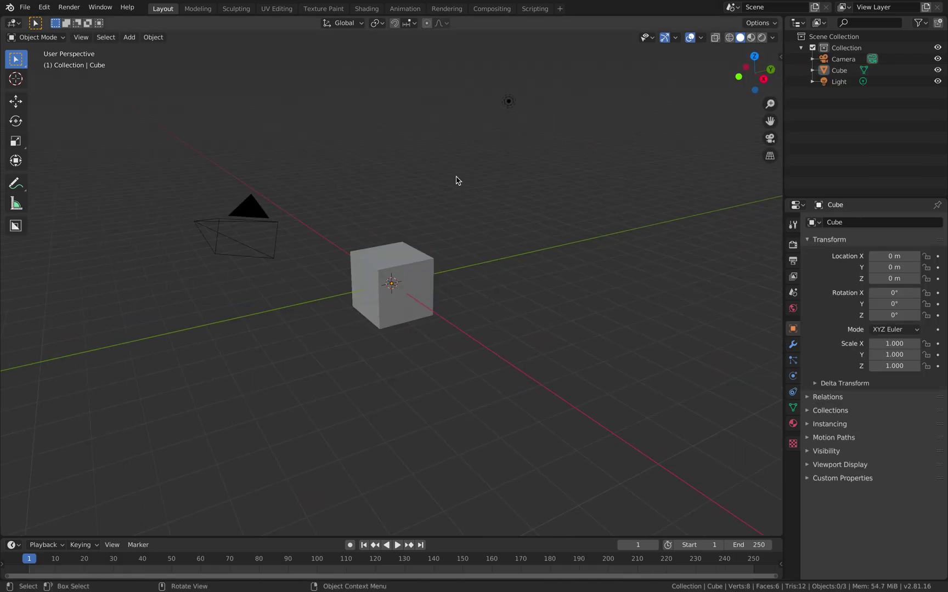
key("a")
key("x")
left_click(458, 179)
Step: Import looping_cloth_002.obj from the Desktop with Keep Vert Order enabled
left_click(26, 7)
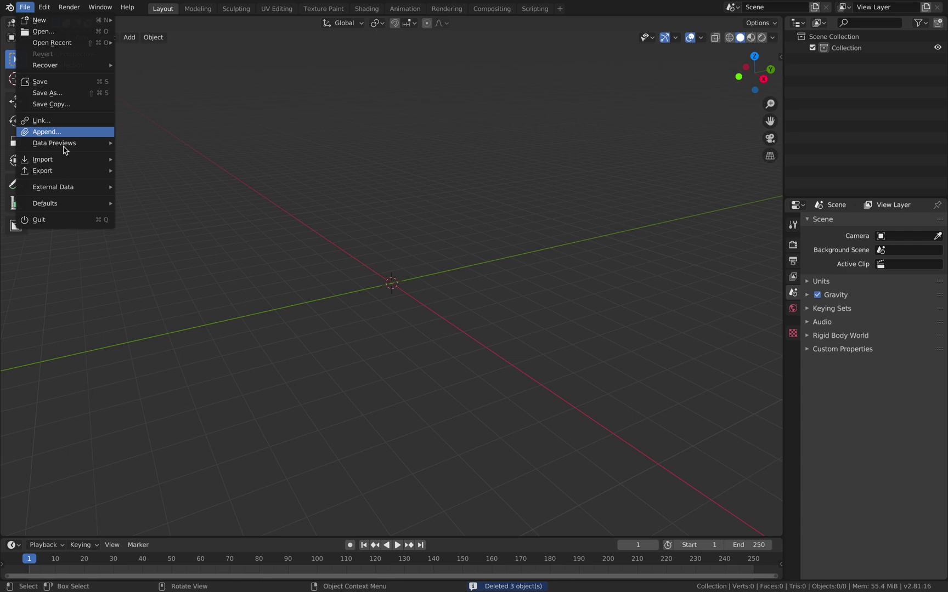
mouse_move(66, 159)
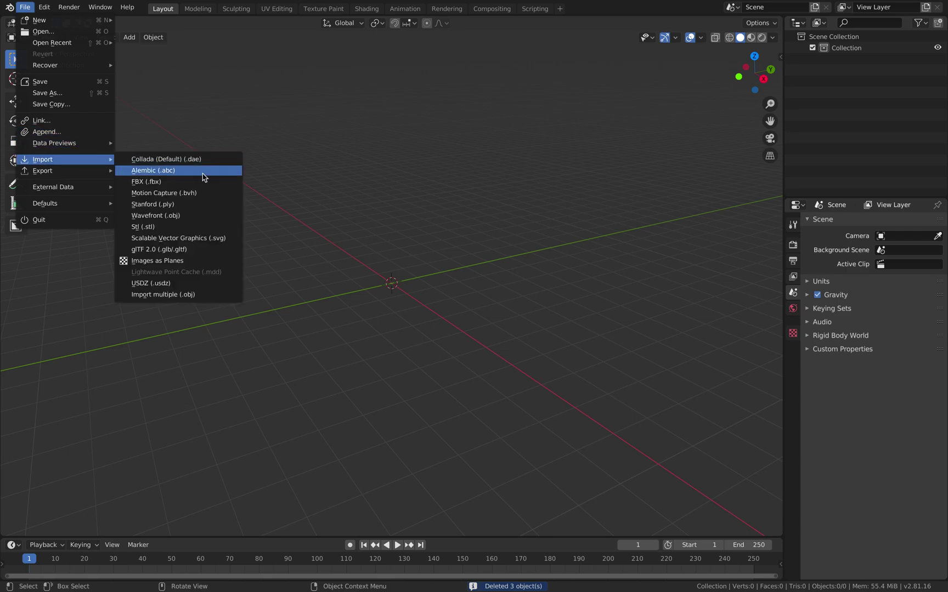
left_click(188, 223)
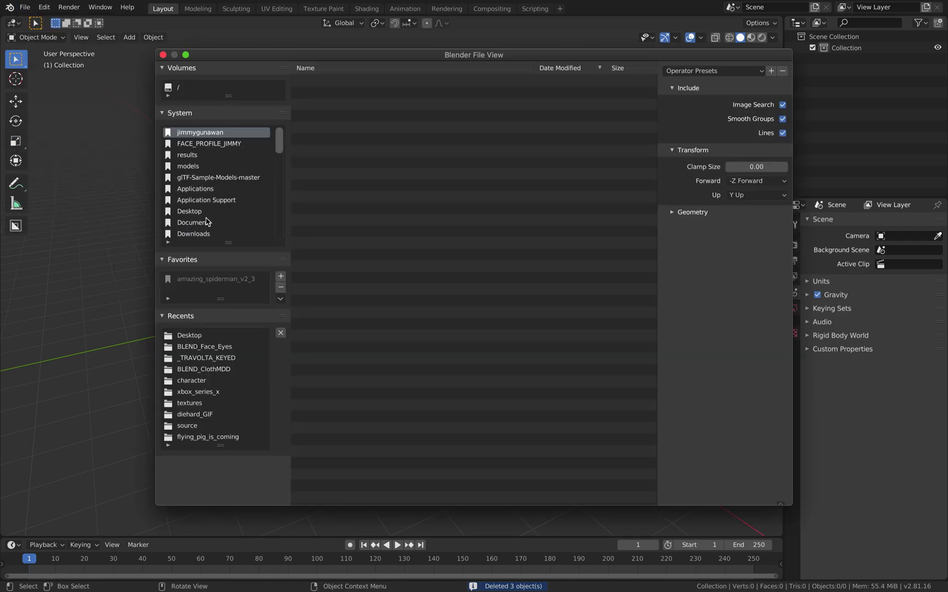
double_click(387, 106)
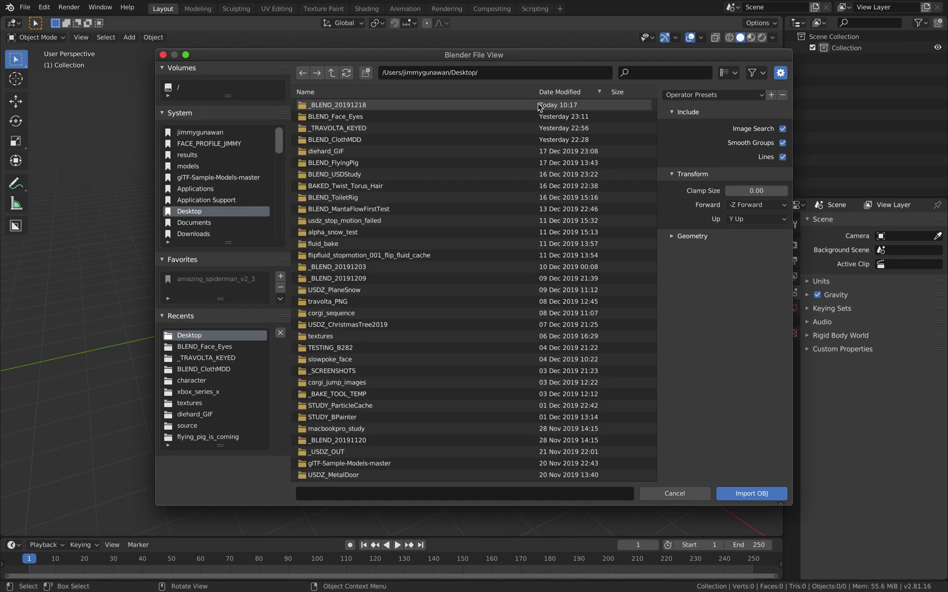
left_click(590, 91)
left_click(752, 75)
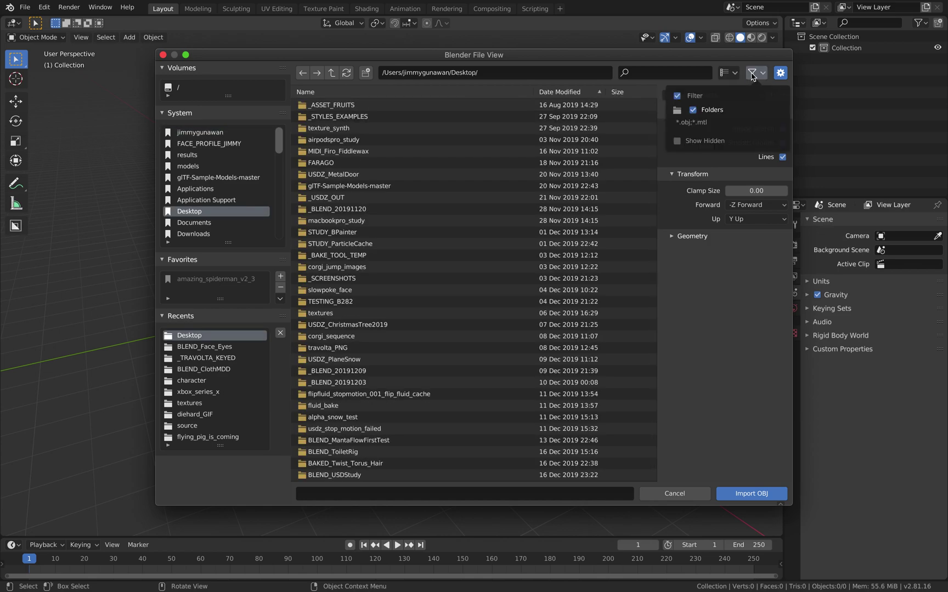
left_click(706, 109)
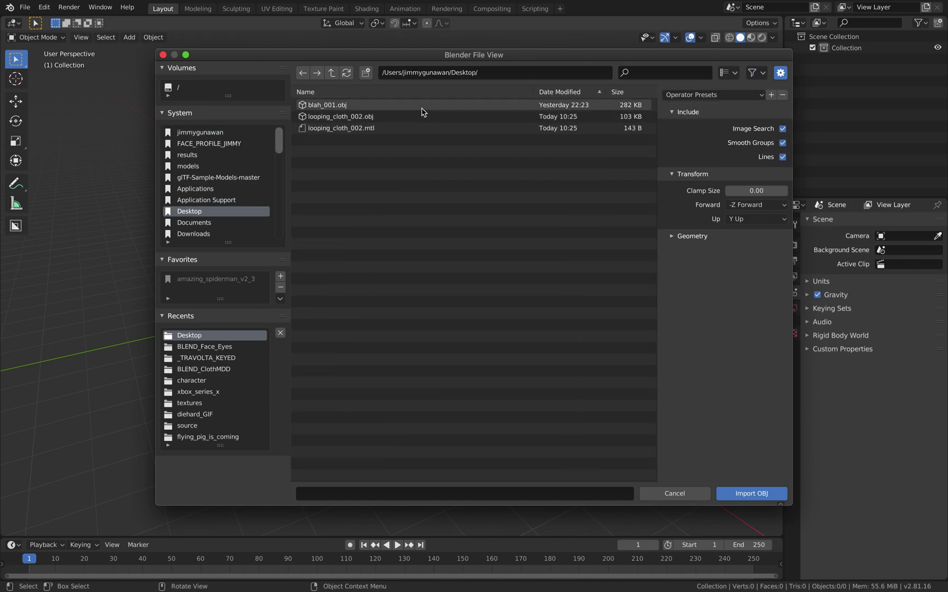
left_click(386, 118)
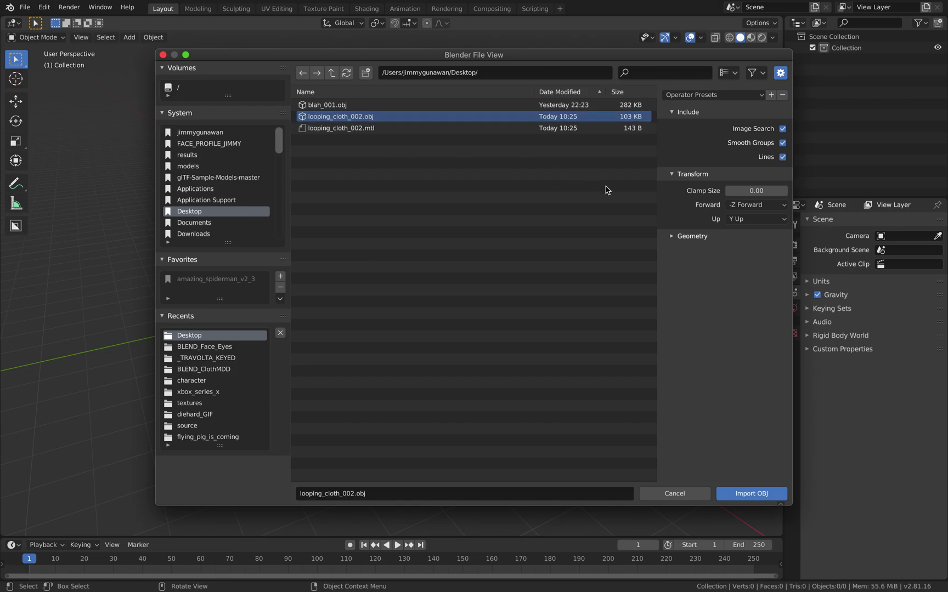
left_click(675, 236)
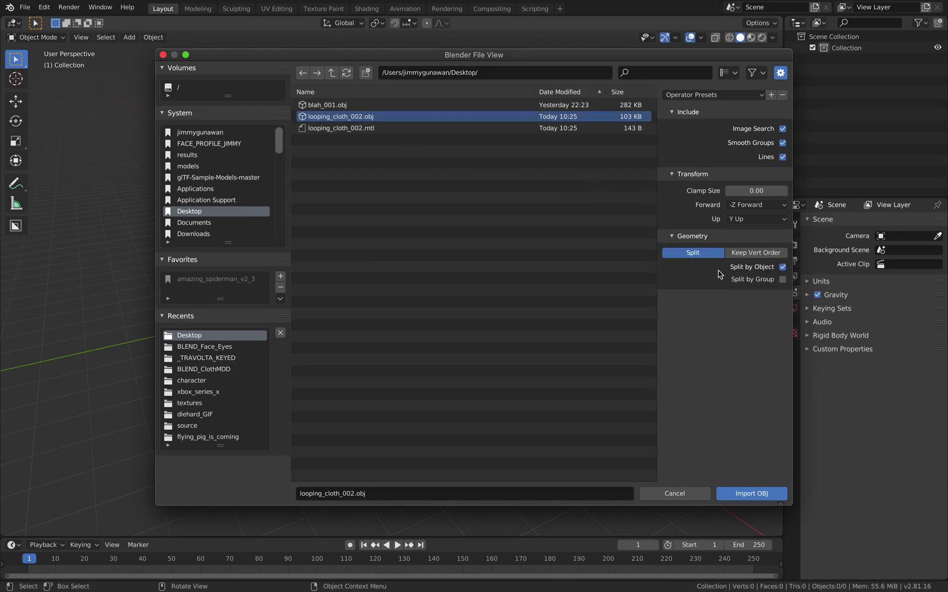
left_click(770, 256)
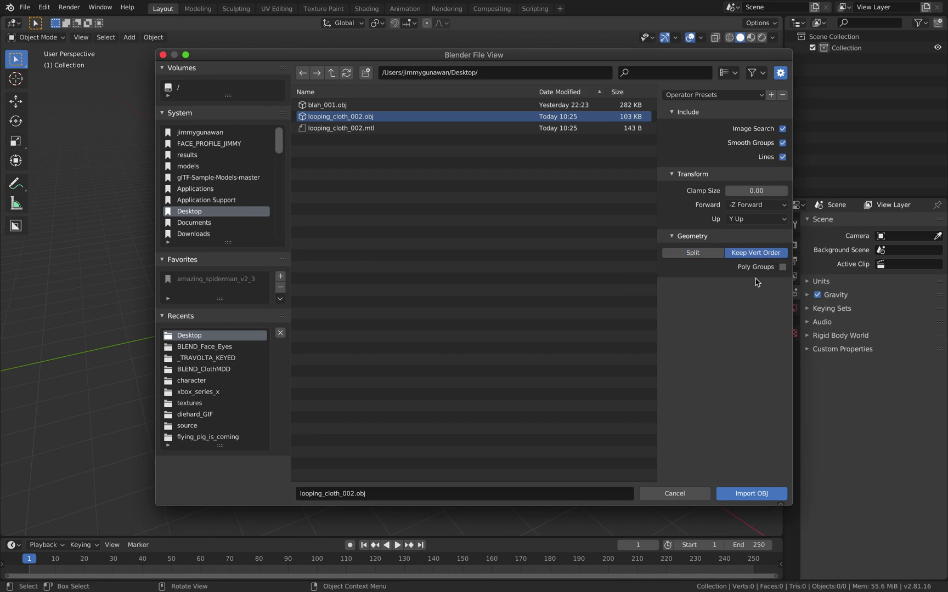
left_click(751, 493)
Step: Make the imported plane the selected object
left_click(421, 263)
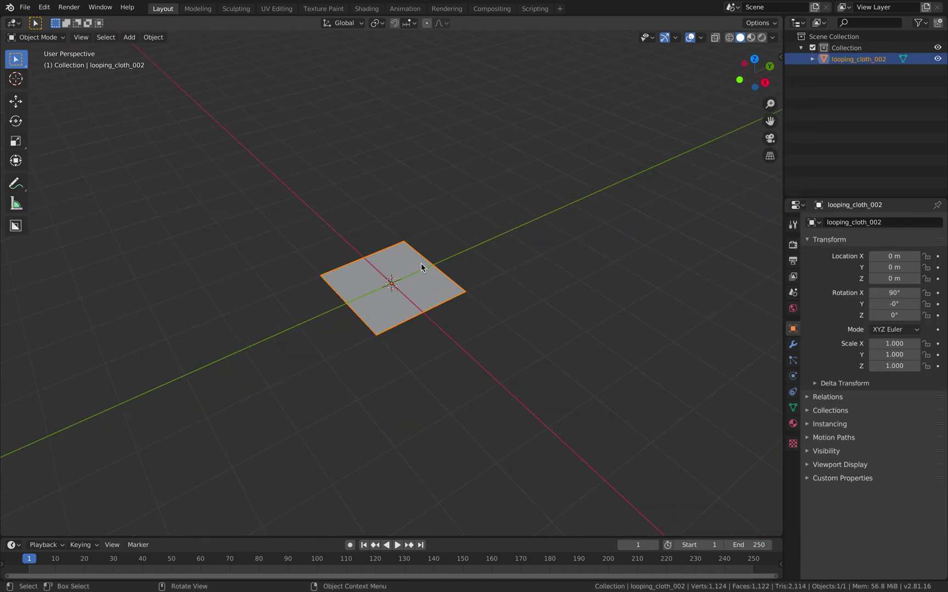
left_click(25, 7)
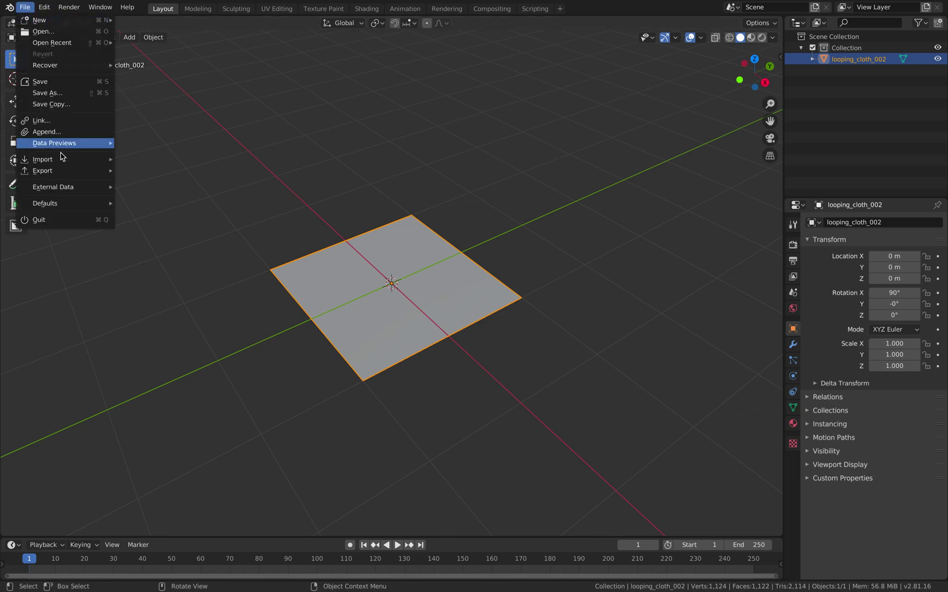
left_click(368, 169)
left_click(391, 268)
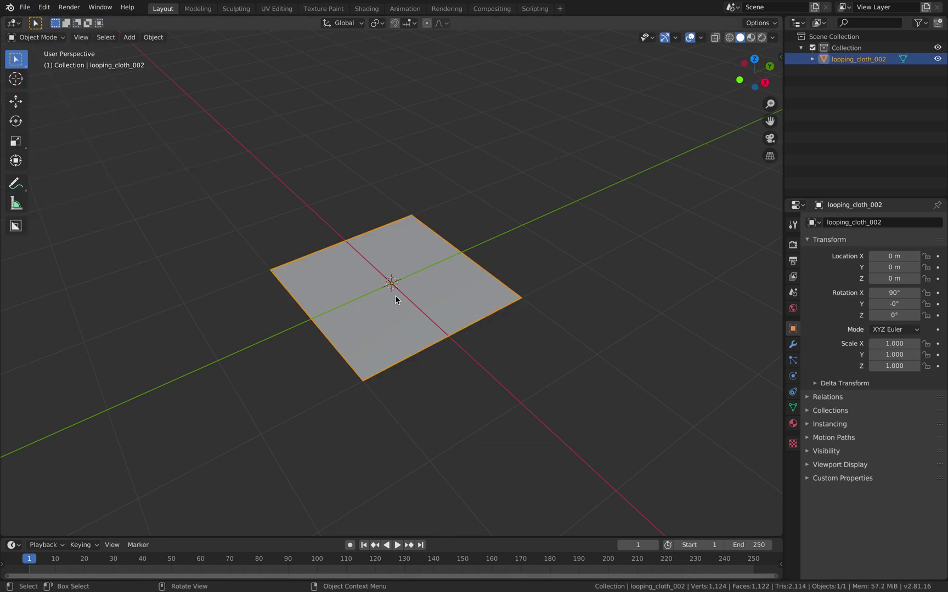
left_click(393, 202)
left_click(405, 248)
Step: Import the Lightwave point cache looping_cloth_002.mdd from the Desktop onto the plane
left_click(25, 7)
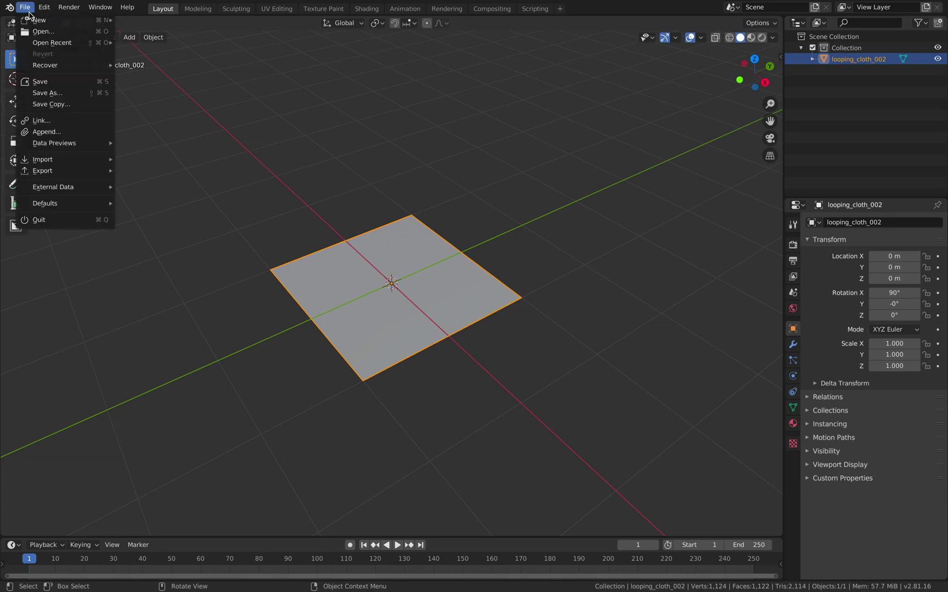
mouse_move(72, 159)
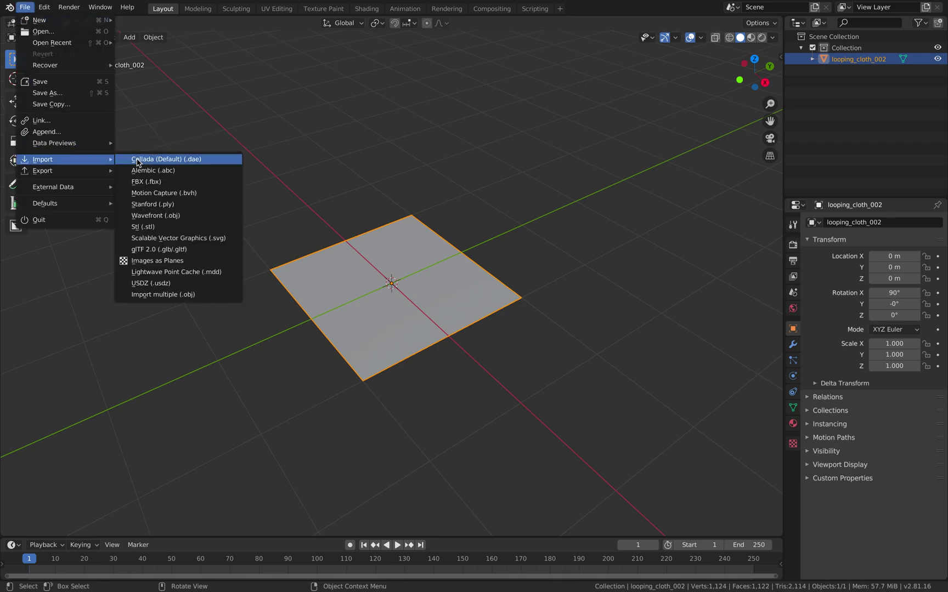
left_click(209, 275)
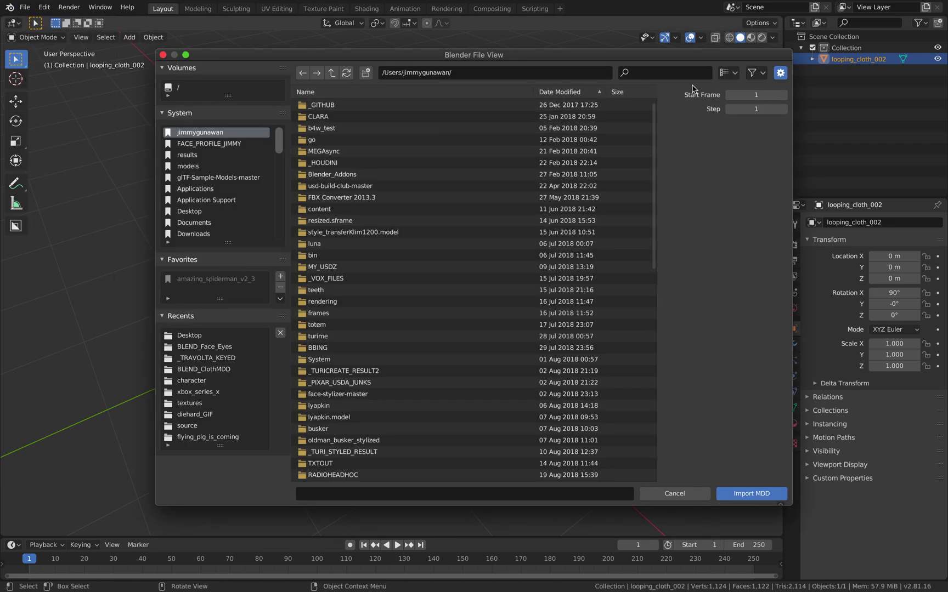
left_click(763, 74)
left_click(692, 111)
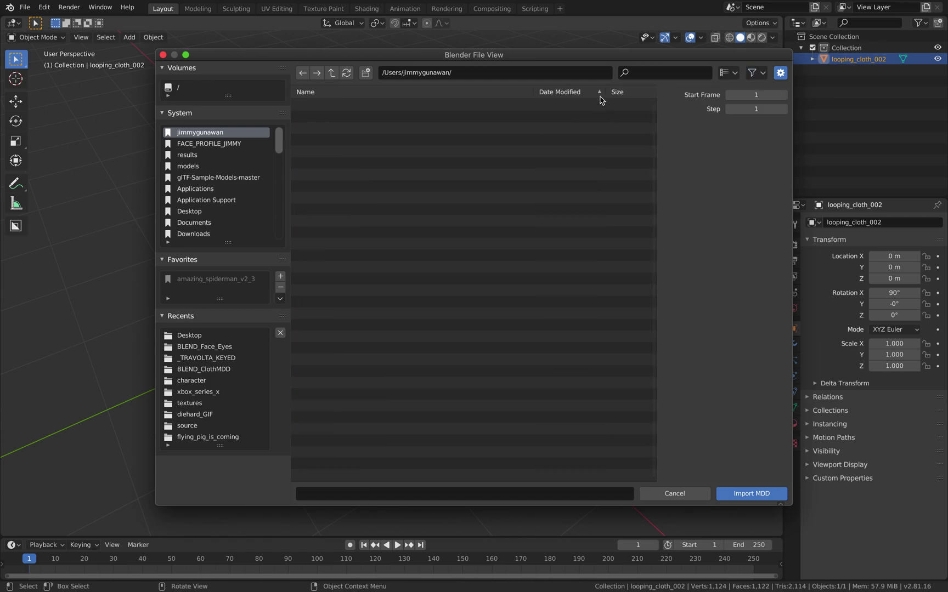
left_click(218, 211)
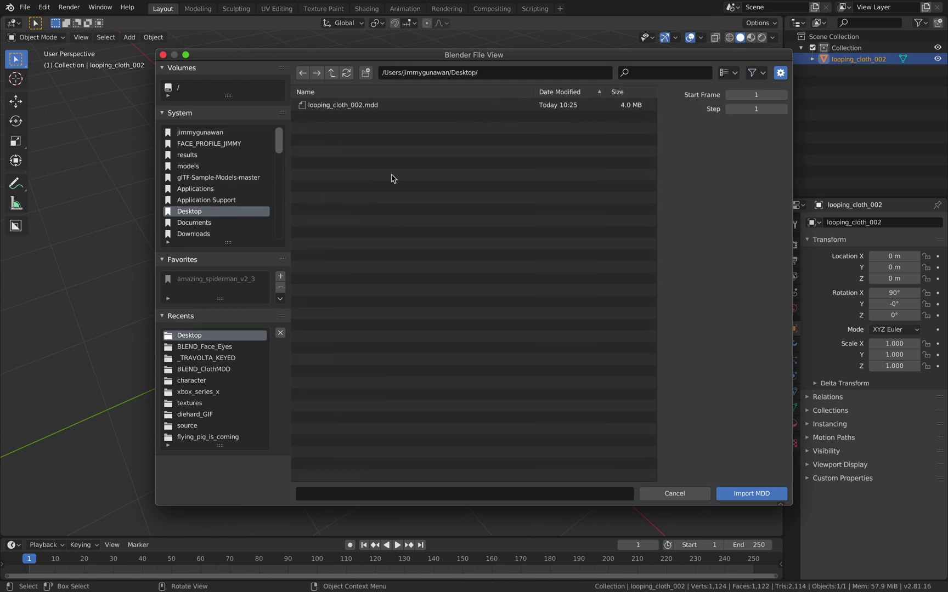
left_click(429, 106)
left_click(737, 497)
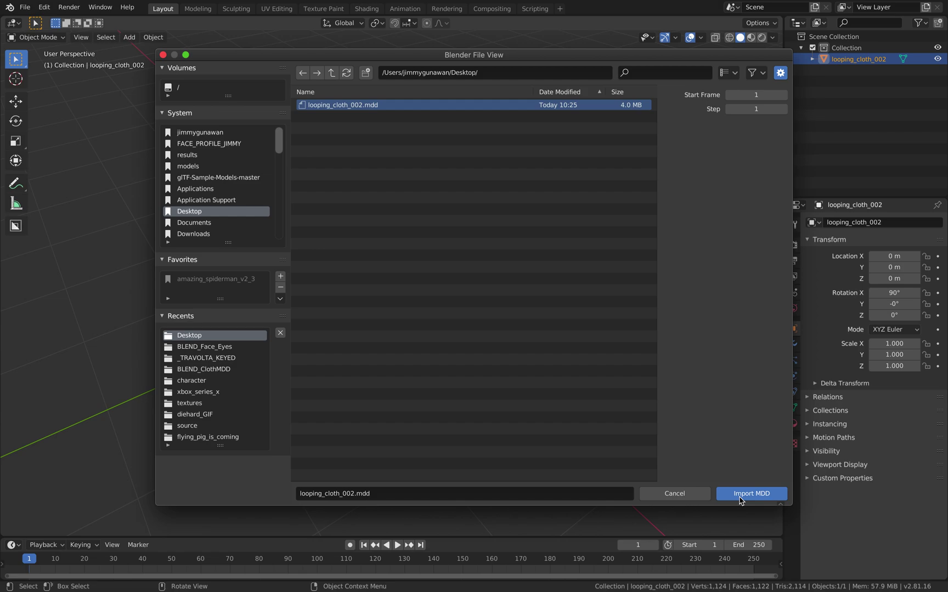
middle_click_drag(463, 304, 334, 307)
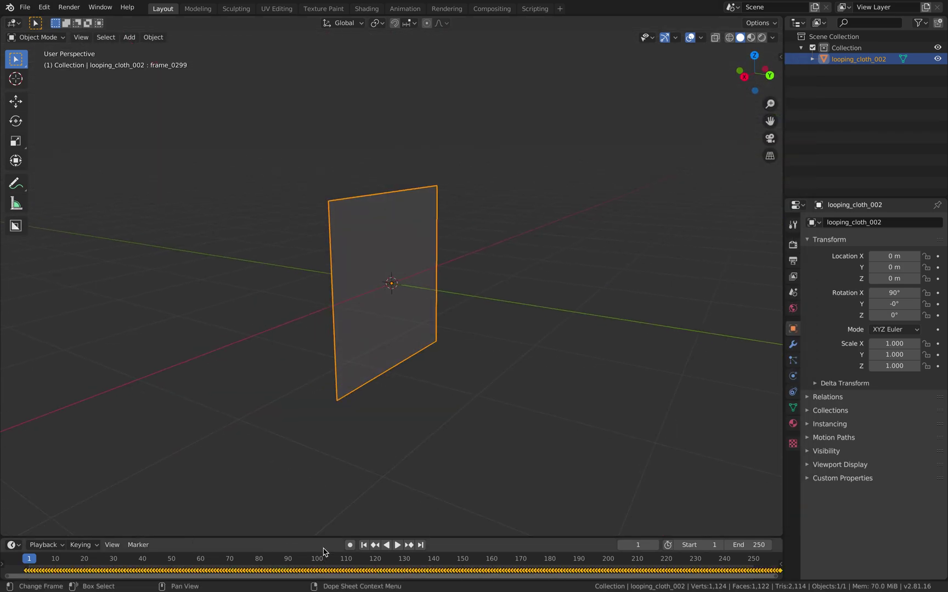
Step: Enlarge the timeline, fit it to the keyframes and set the end frame to 400
left_click_drag(316, 537, 317, 494)
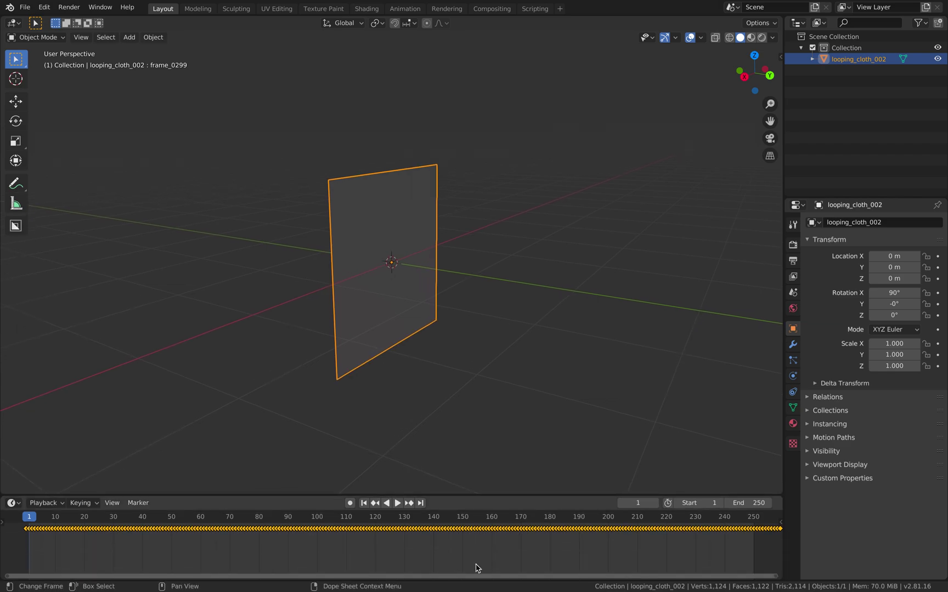
middle_click_drag(551, 548, 510, 548, "ctrl")
left_click(502, 545, "ctrl")
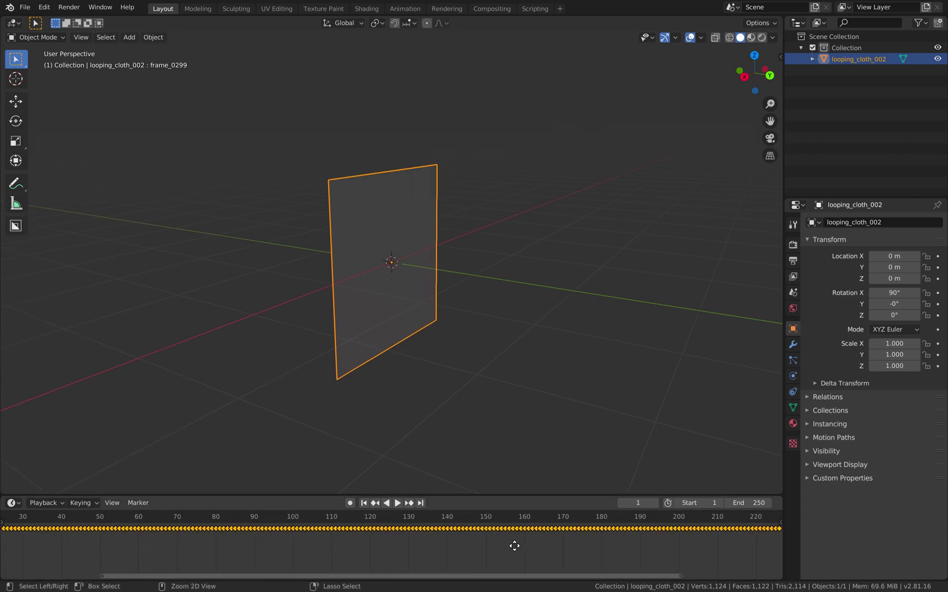
key("Home")
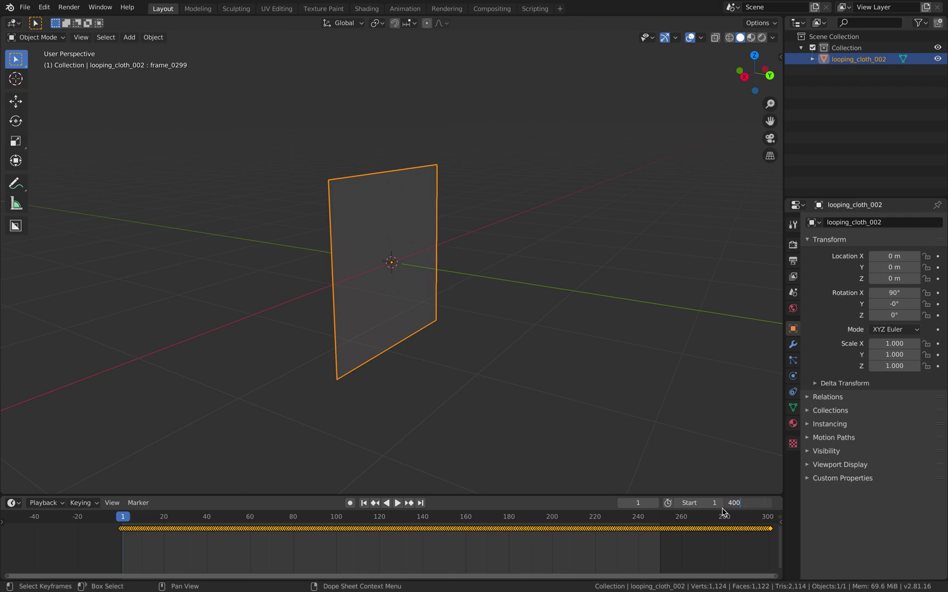
key("Return")
Step: Play the imported cloth animation from frame 1, stopping at frame 151
left_click_drag(164, 521, 276, 520)
key("space")
key("shift+Left")
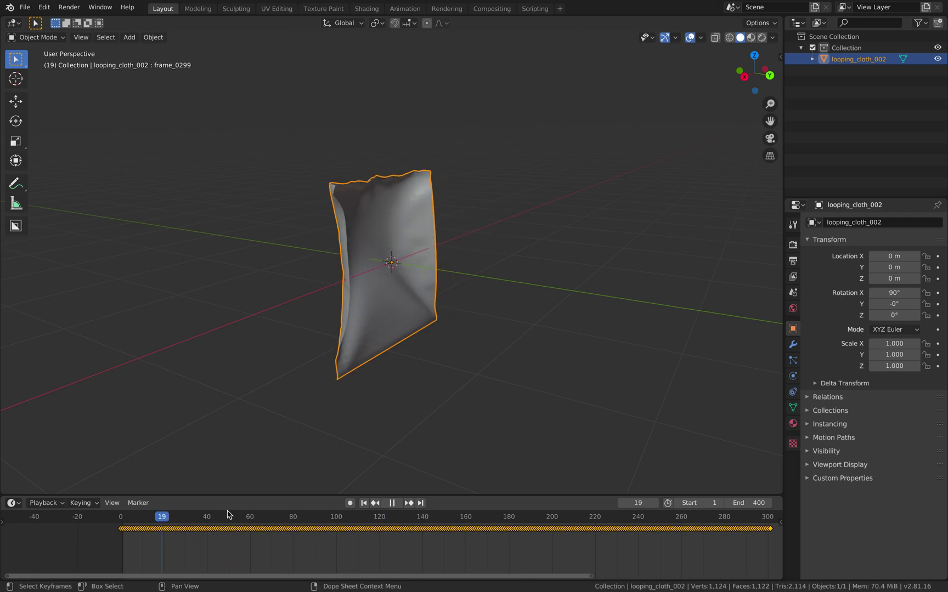
left_click(362, 503)
left_click(397, 503)
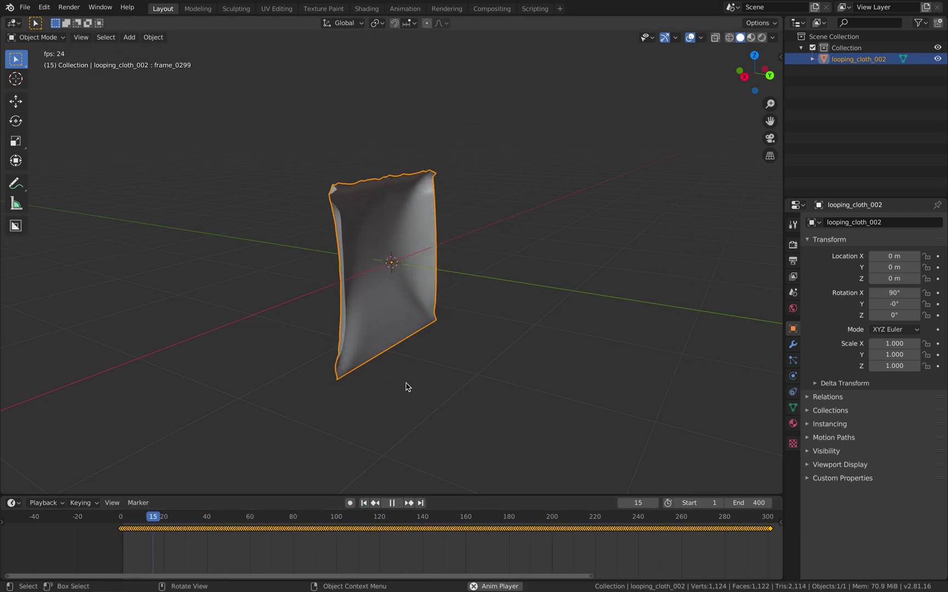
middle_click_drag(405, 385, 434, 392)
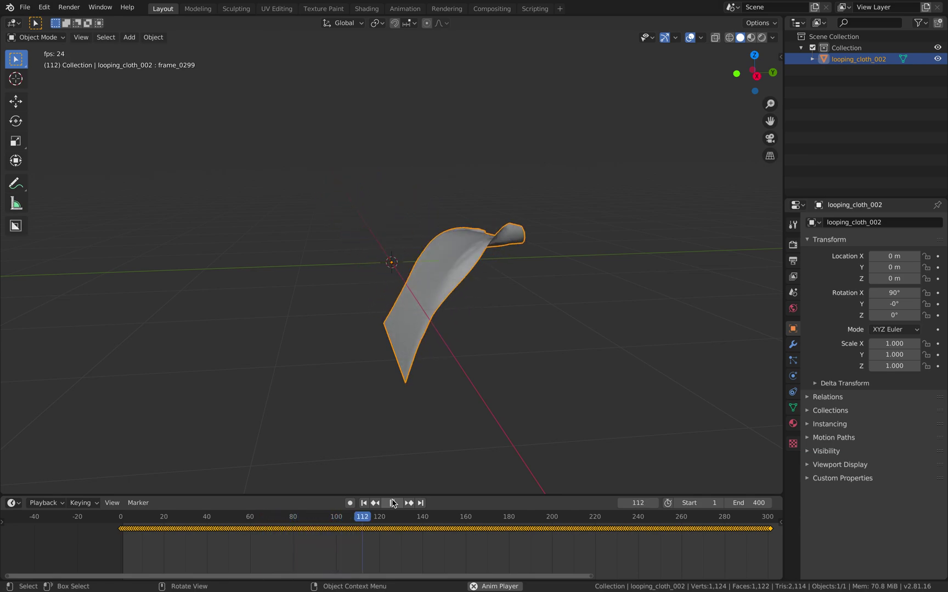
left_click(393, 504)
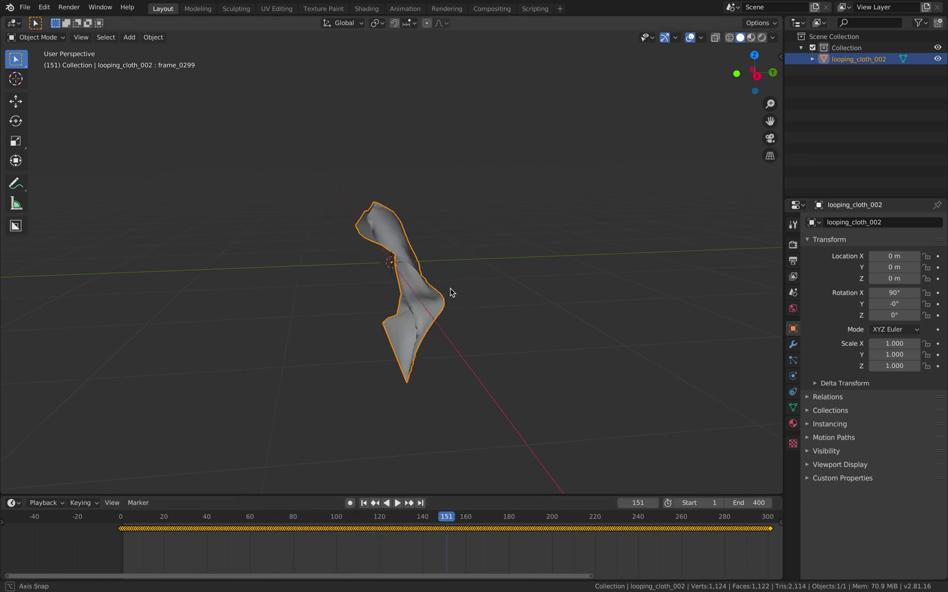
middle_click_drag(451, 292, 439, 274)
Step: Save the scene to the Desktop as looping_cloth_Stage2_001.blend using Save As
left_click(24, 7)
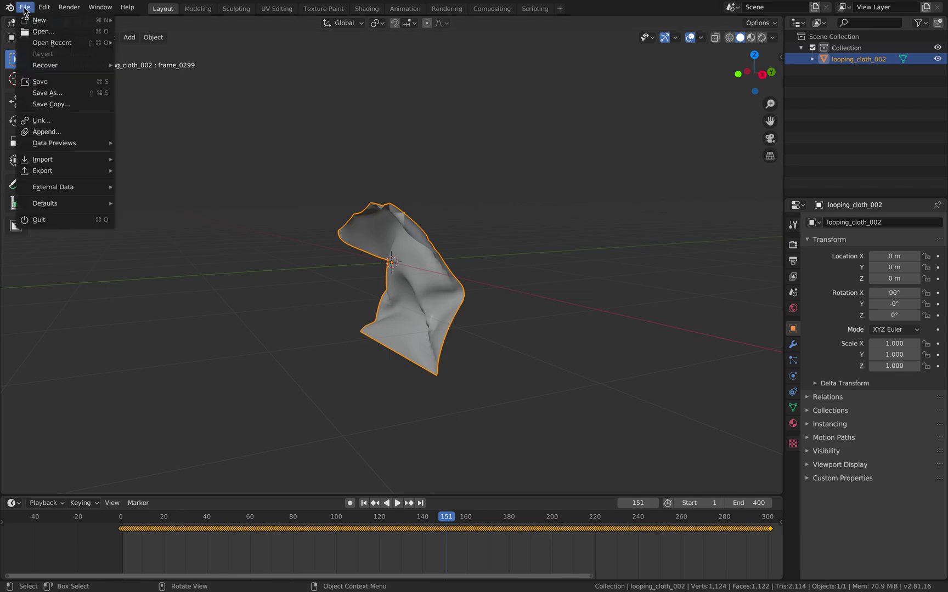
left_click(59, 95)
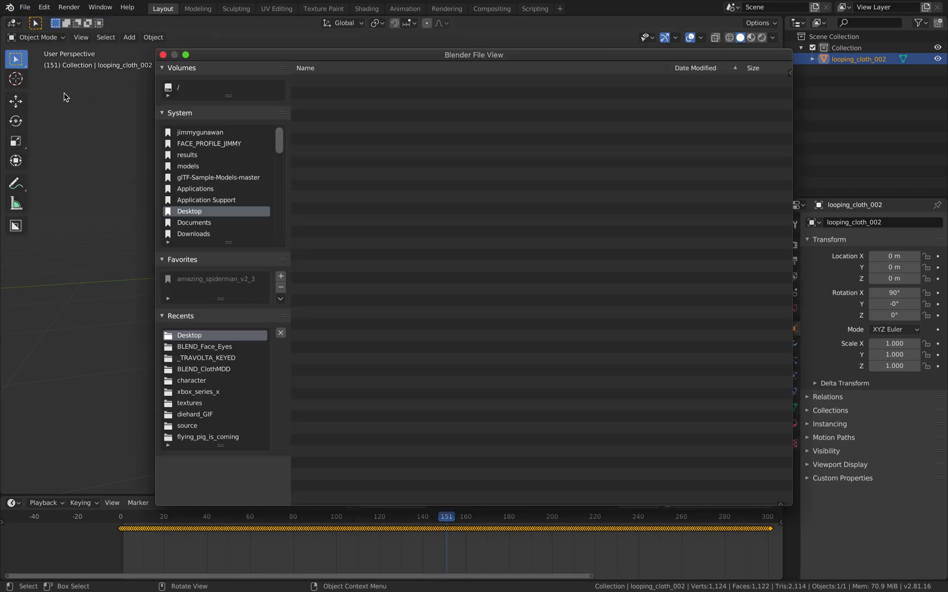
left_click(722, 92)
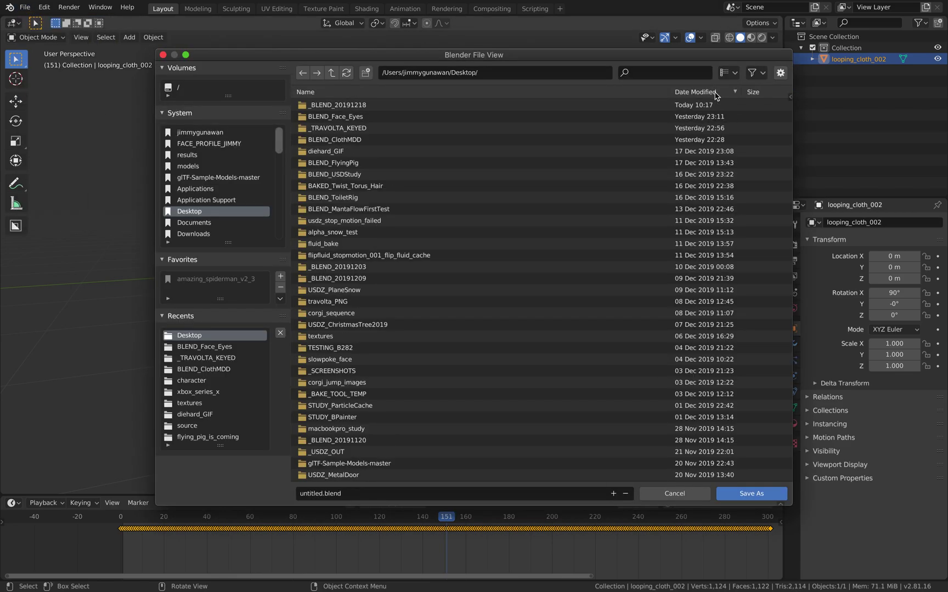
left_click_drag(788, 150, 563, 442)
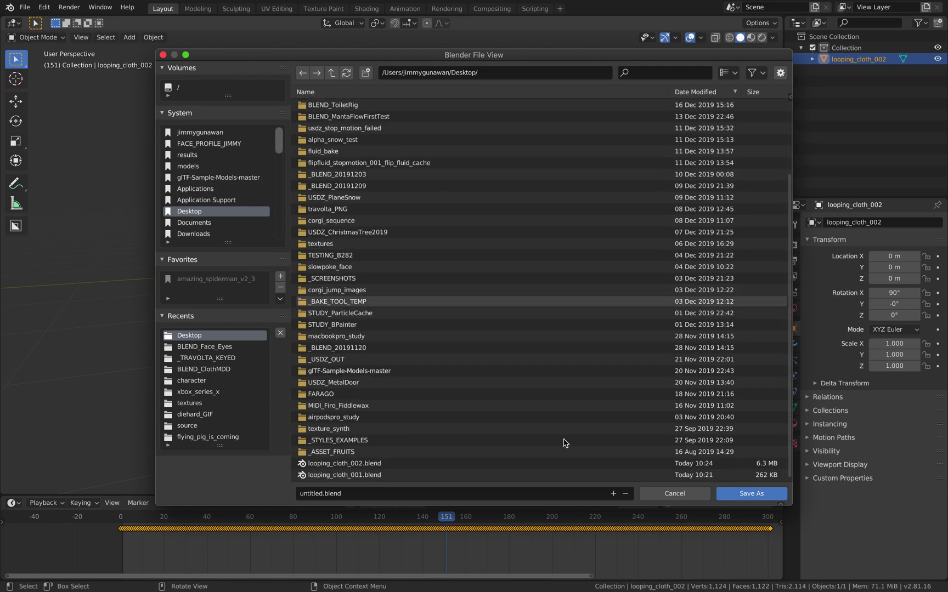
left_click(357, 465)
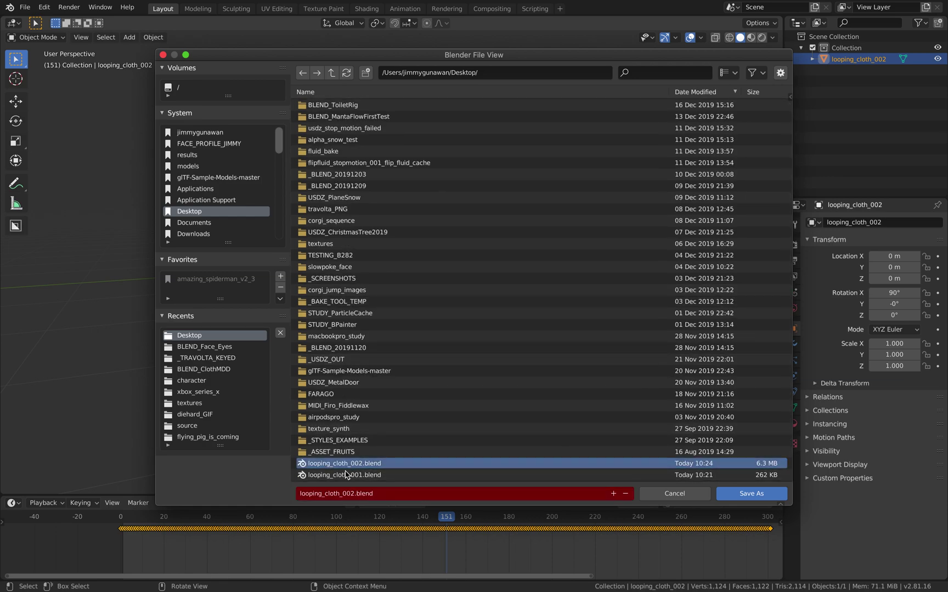
left_click(334, 499)
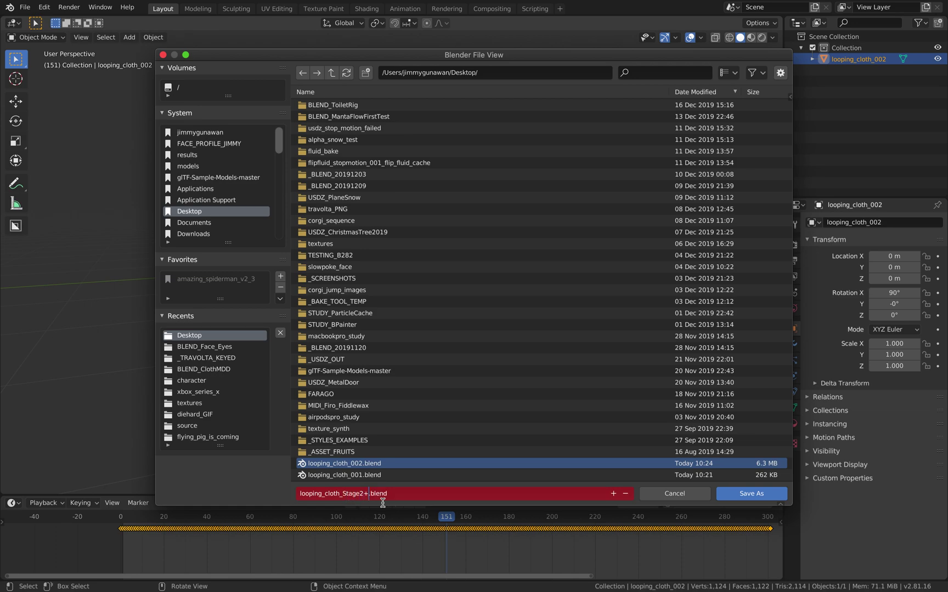
key("Return")
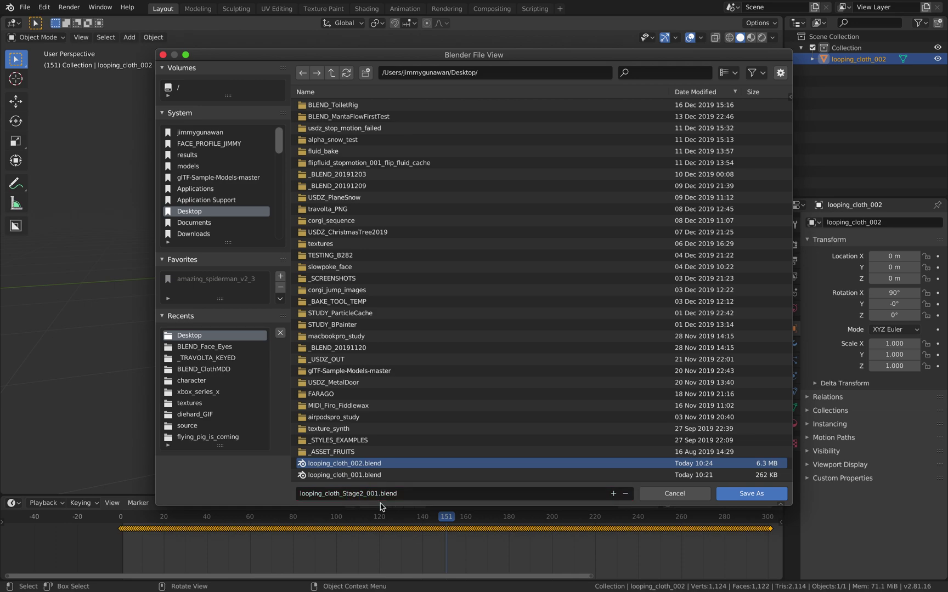
left_click(749, 493)
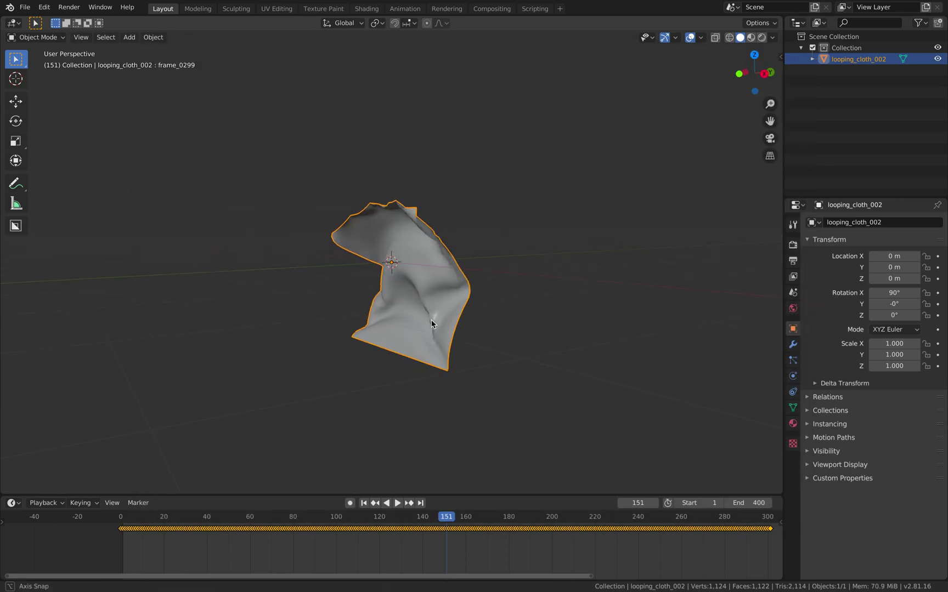
middle_click_drag(431, 324, 406, 219)
Step: Scrub the cloth animation around frame 250, then reselect the cloth at frame 193
mouse_move(493, 535)
middle_mouse_down()
mouse_move(421, 533)
mouse_move(453, 534)
middle_mouse_up()
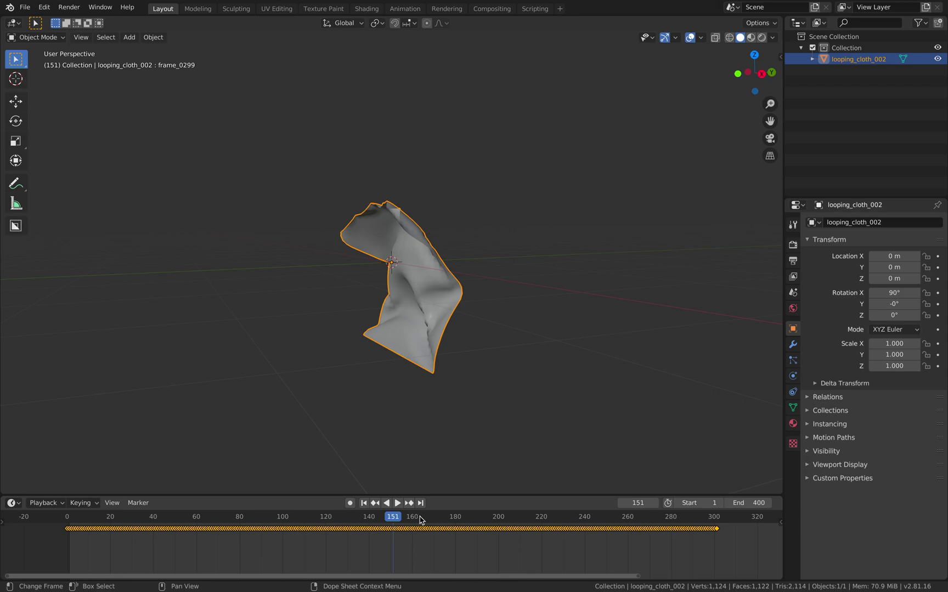
left_click_drag(420, 519, 706, 523)
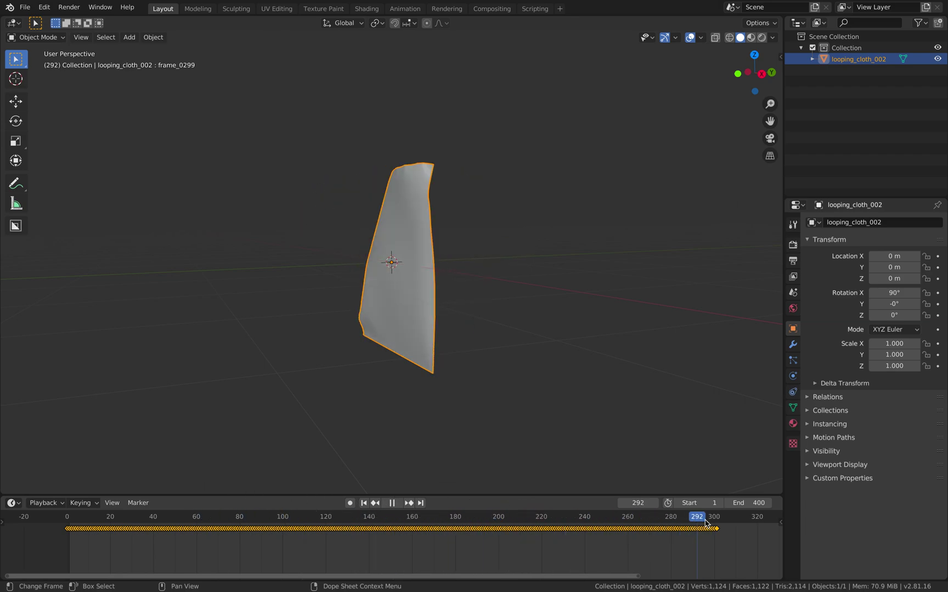
left_click_drag(629, 533, 476, 518)
key("space")
left_click(515, 356)
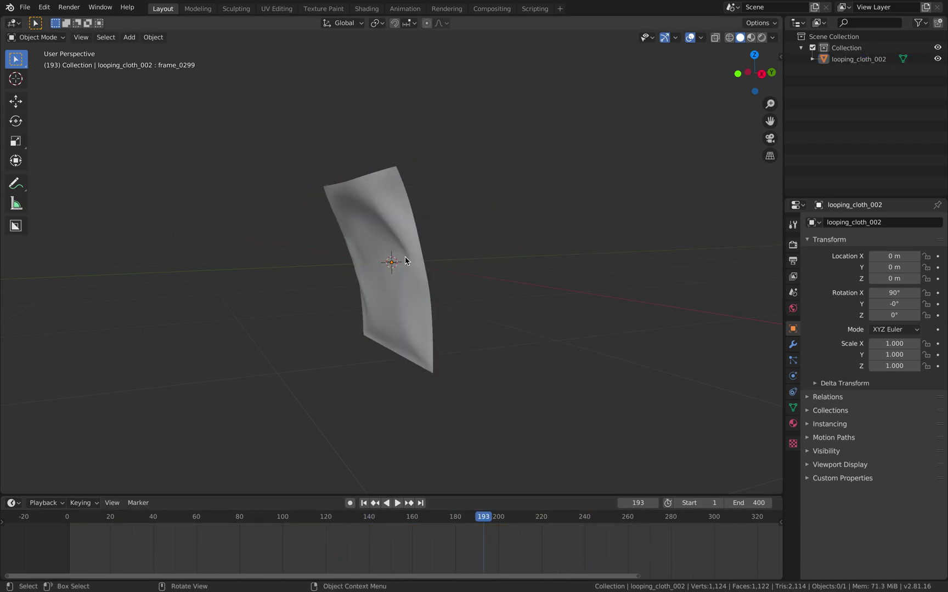
left_click(406, 260)
Step: Inspect the cloth's shape keys during playback, then split the 3D view in two
left_click(793, 408)
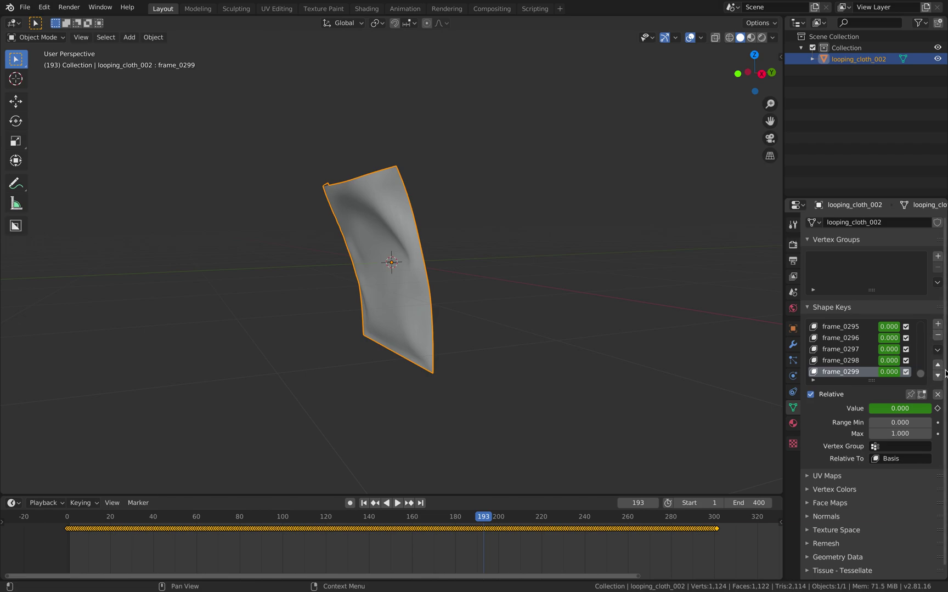
left_click_drag(921, 375, 920, 343)
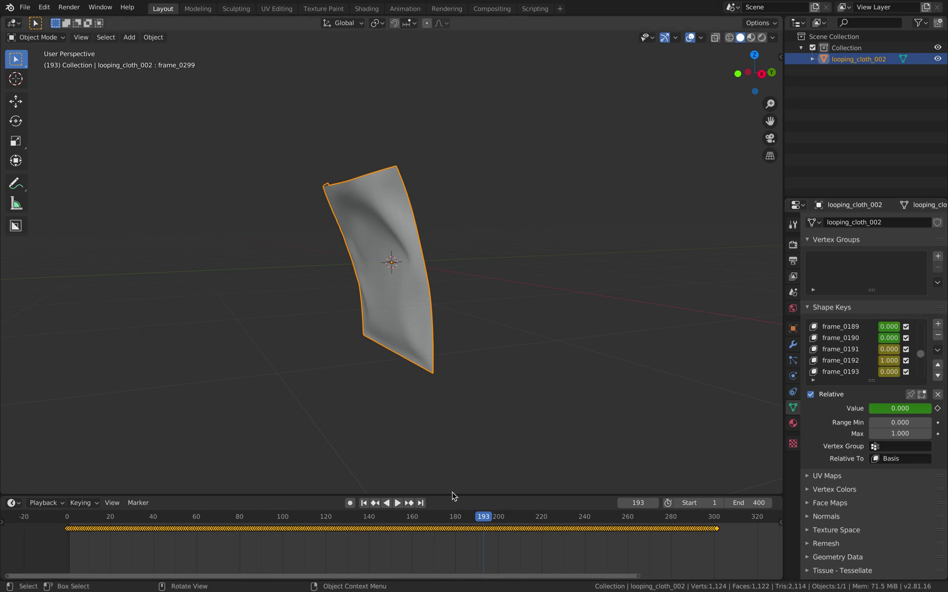
key("space")
left_click_drag(490, 517, 402, 515)
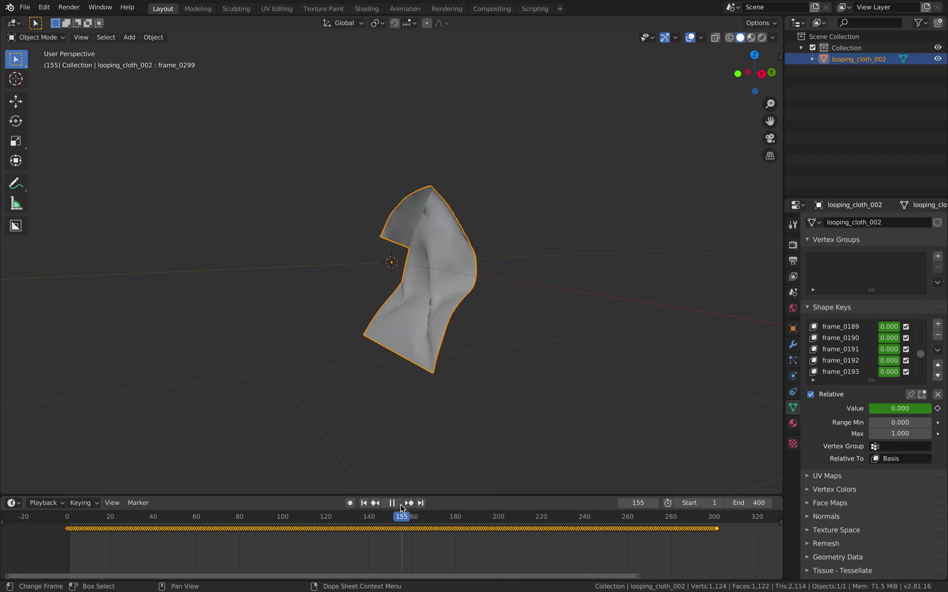
key("space")
left_click_drag(779, 33, 679, 256)
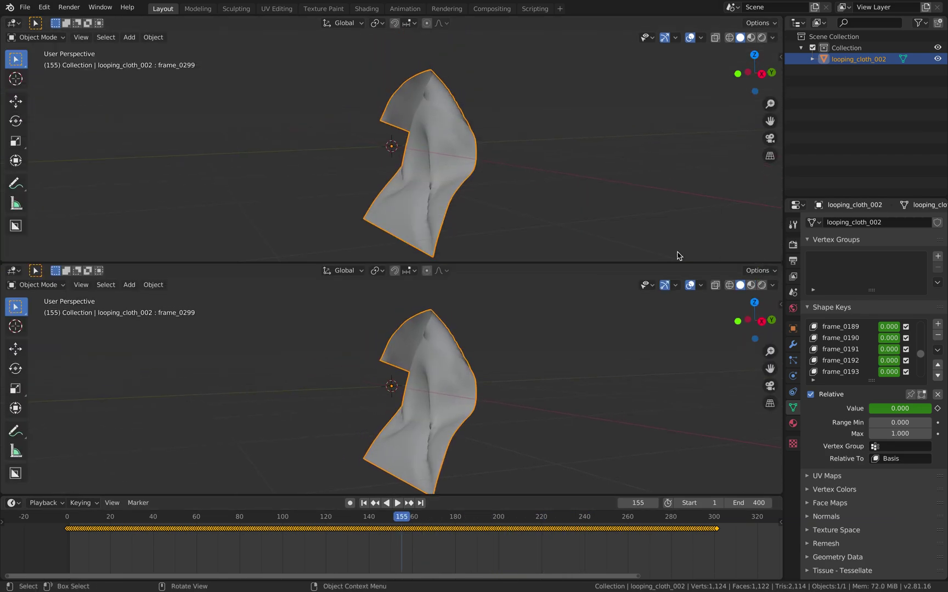
Step: Turn the upper area into the NLA editor and push KeyAction down onto an NlaTrack
left_click(13, 22)
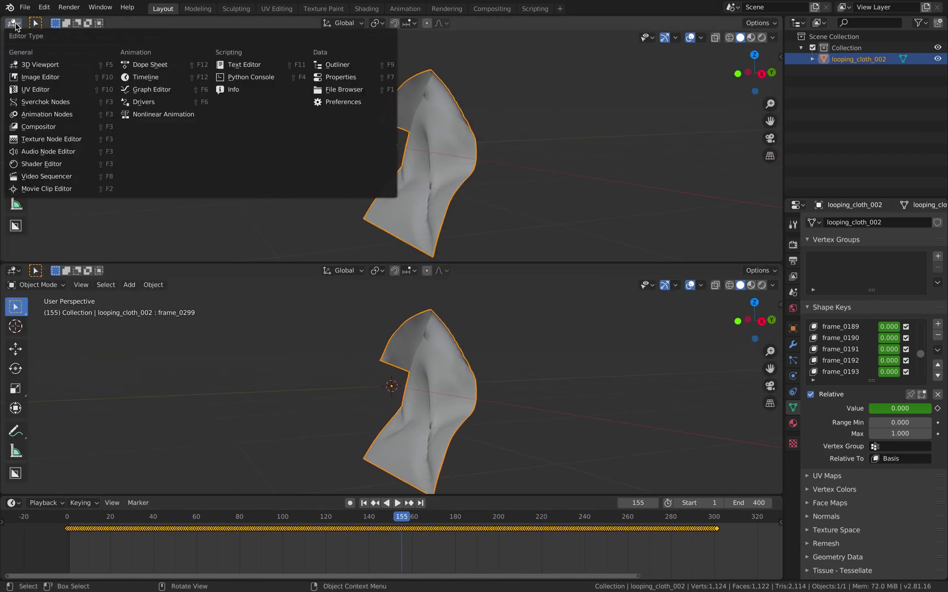
left_click(154, 116)
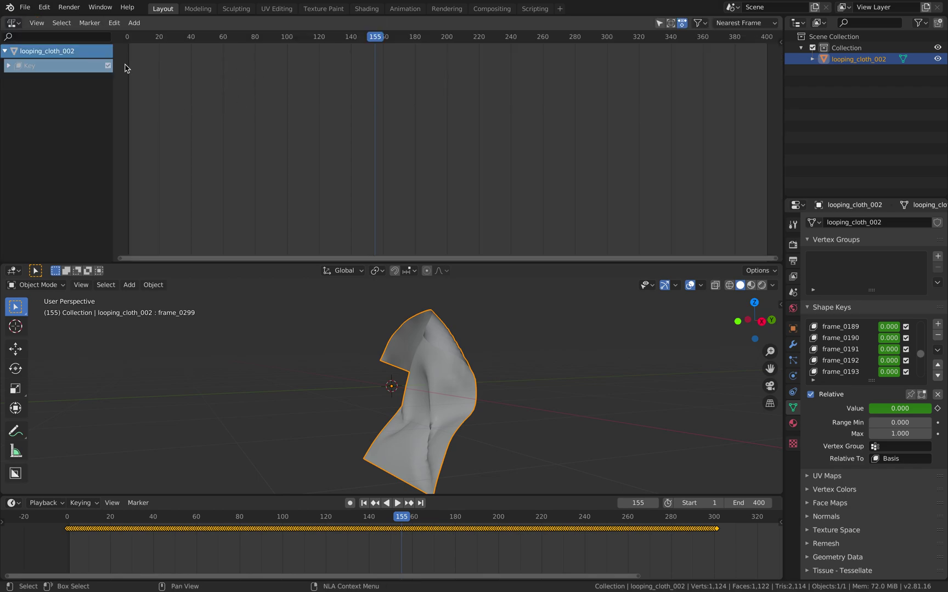
left_click(8, 65)
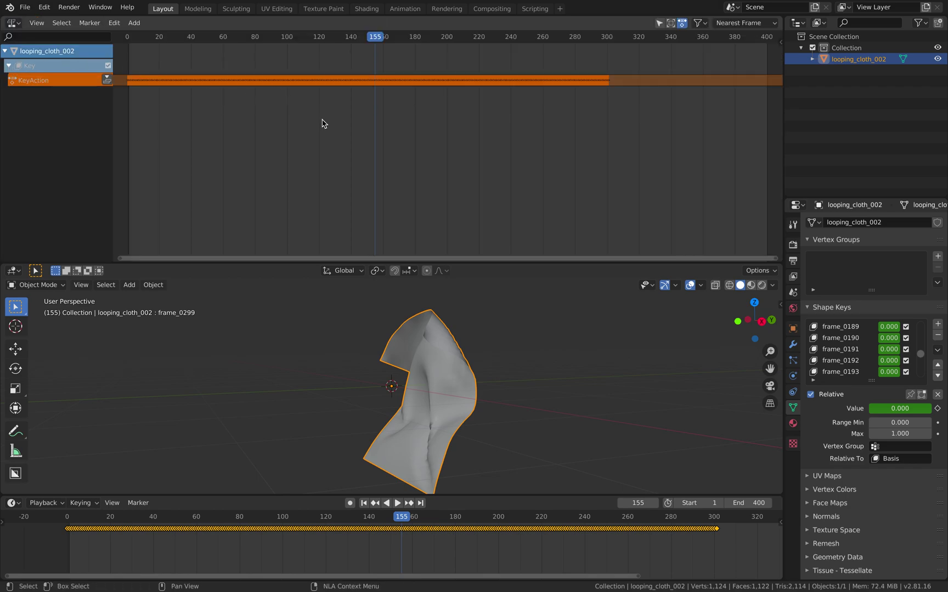
left_click(107, 80)
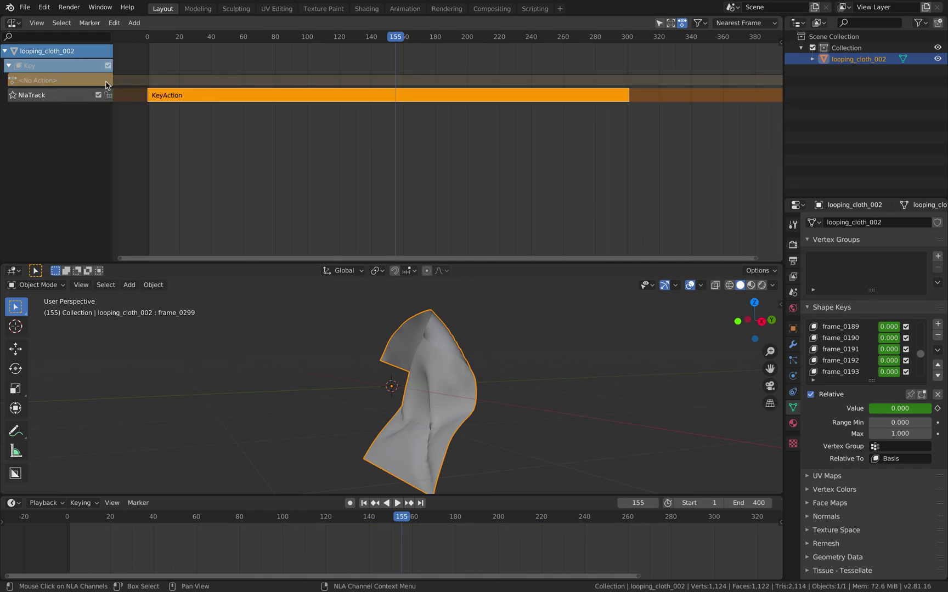
Step: Scrub and play the cloth animation around frame 104, then open the NlaTrack options
left_click_drag(267, 41, 461, 41)
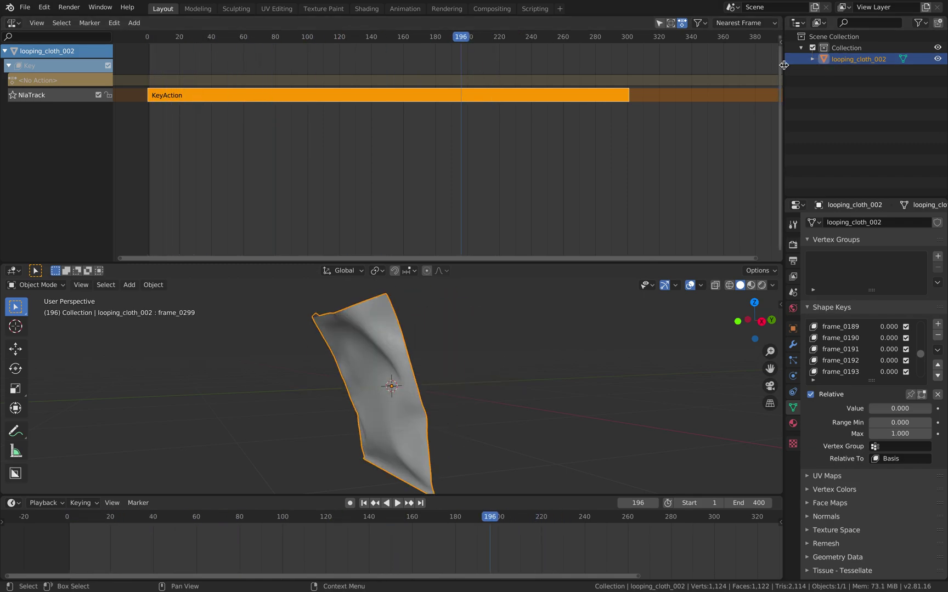
left_click_drag(806, 65, 808, 65)
left_click(322, 38)
key("space")
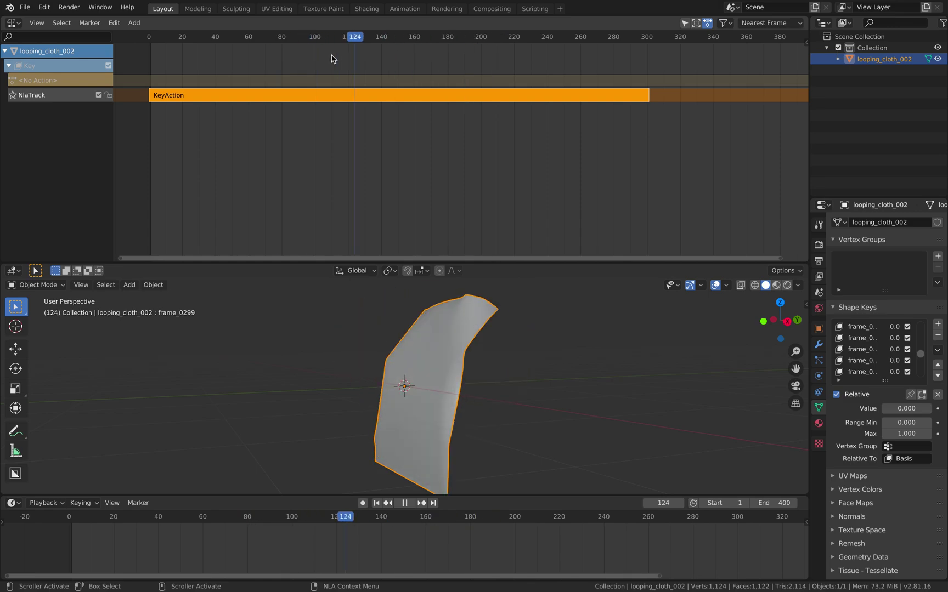
left_click_drag(258, 52, 332, 62)
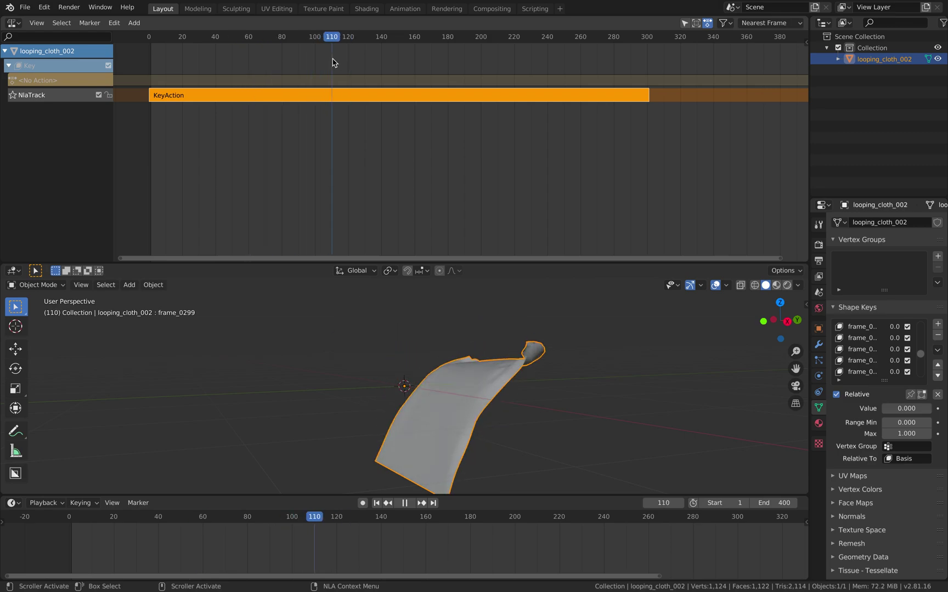
right_click(76, 99)
Step: Duplicate the KeyAction strip onto NlaTrack.001 and move the copy to start near frame -85
mouse_move(76, 98)
left_click(234, 185)
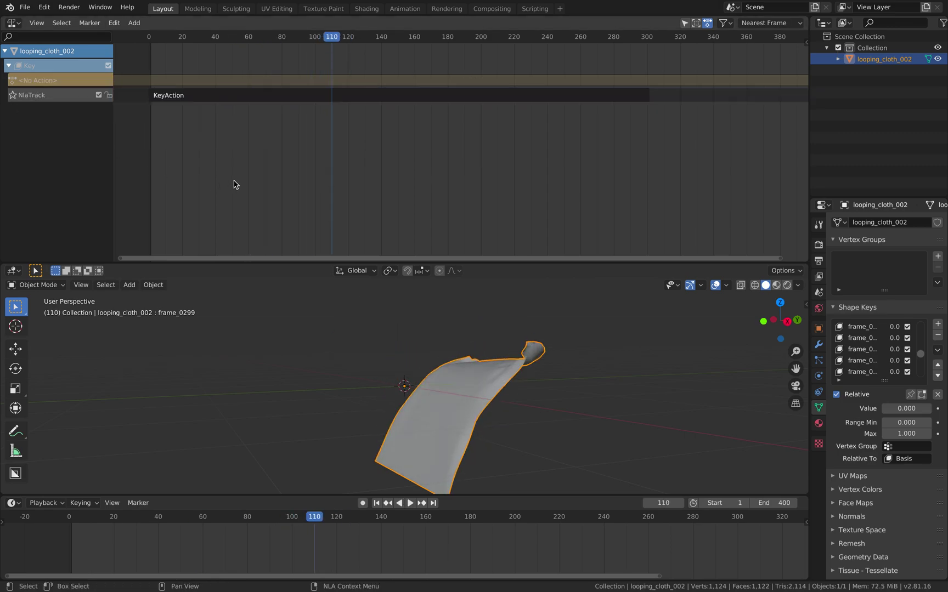
left_click(184, 97)
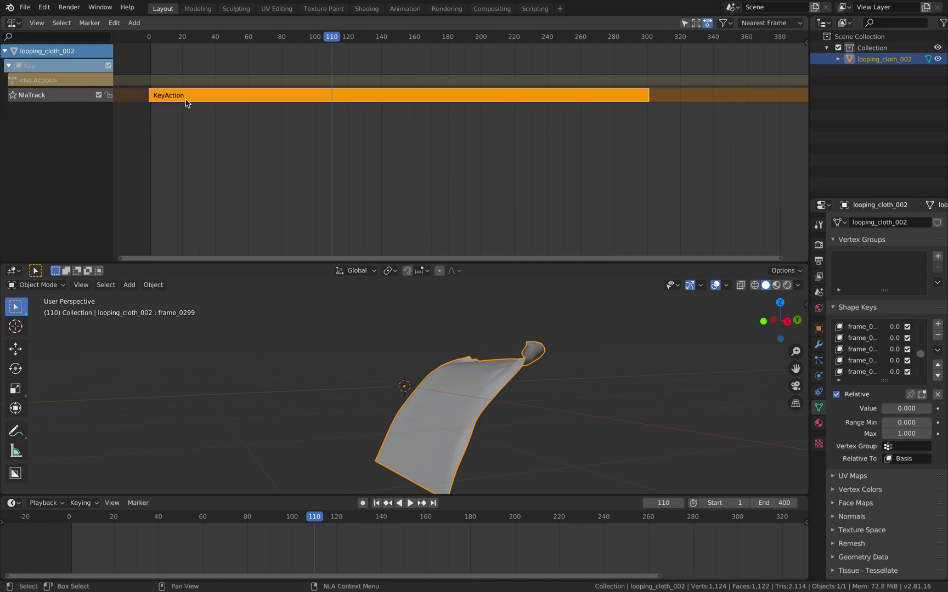
key("shift+d")
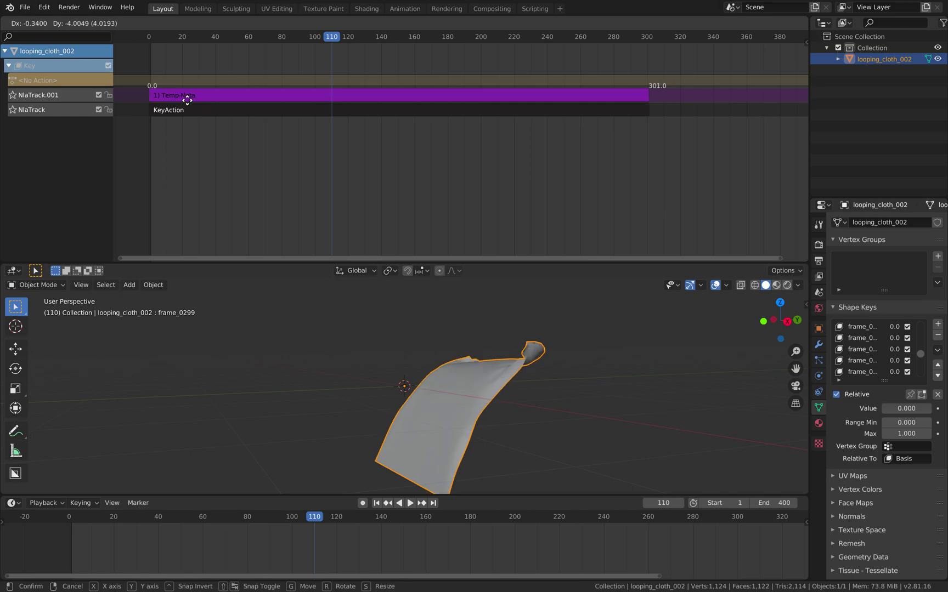
left_click(141, 99)
scroll(554, 169, "down", 1)
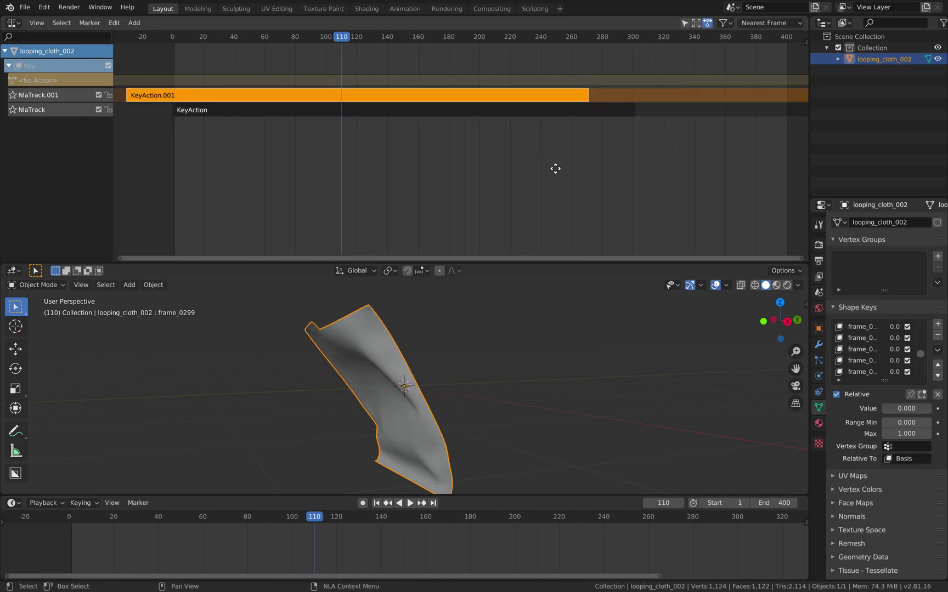
middle_click_drag(554, 169, 657, 185)
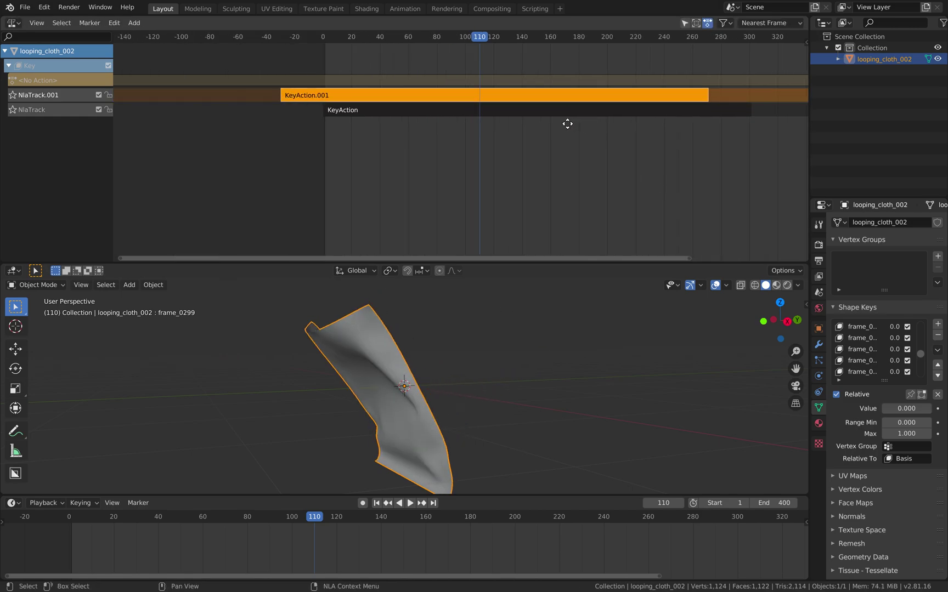
key("g")
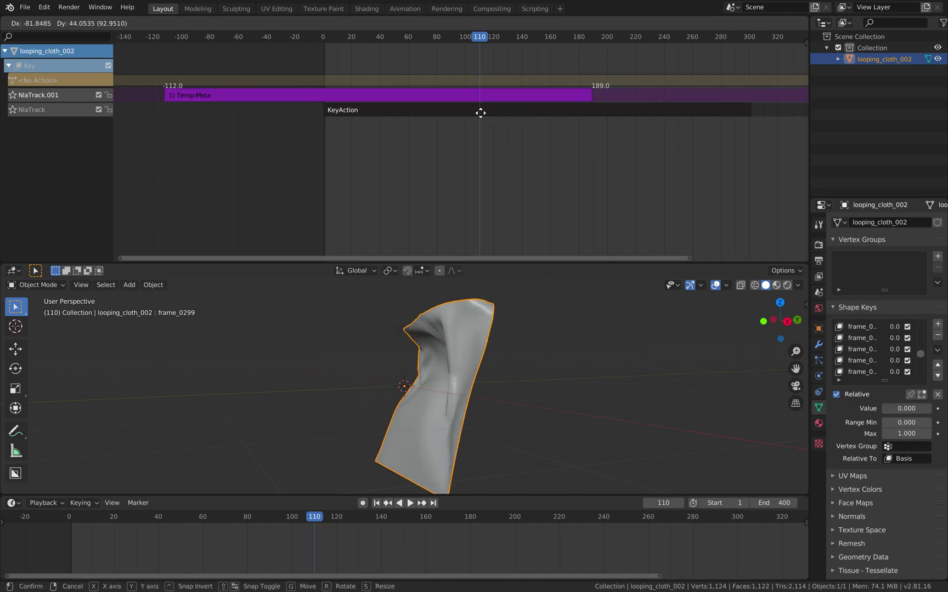
left_click(521, 121)
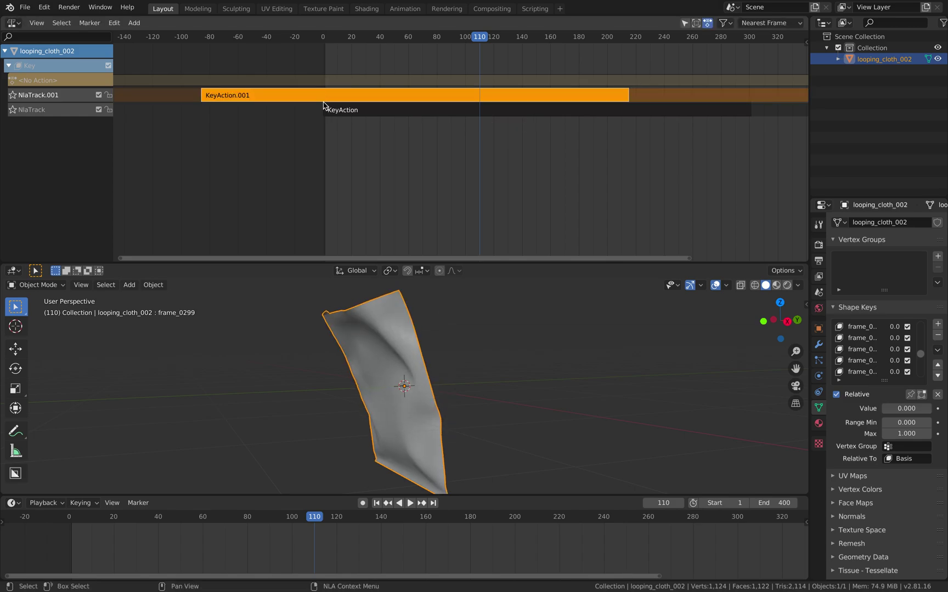
Step: Resize the Outliner and Properties panels beside the strip editor
scroll(323, 105, "up", 2)
left_click(348, 113)
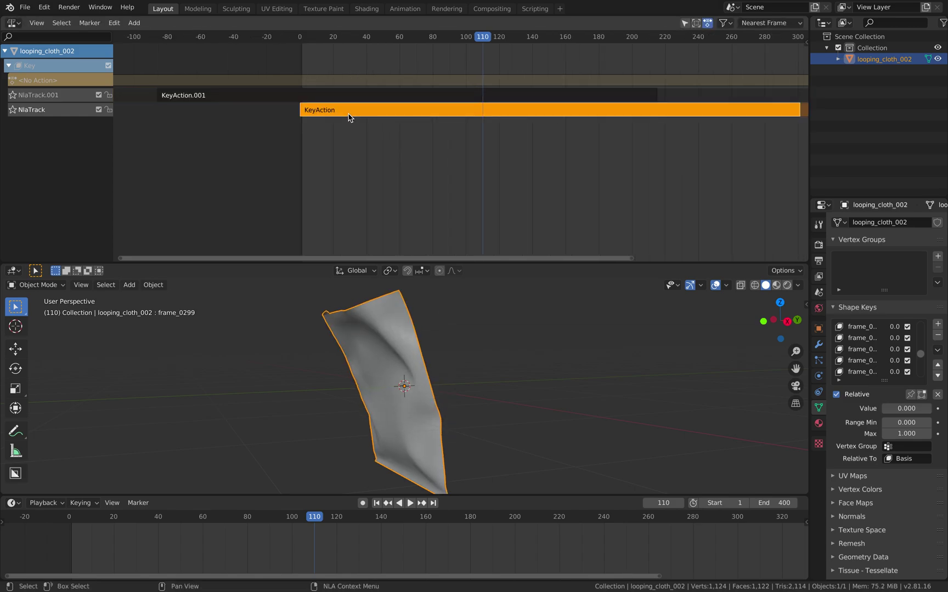
left_click(345, 100)
left_click(353, 112)
left_click(354, 98)
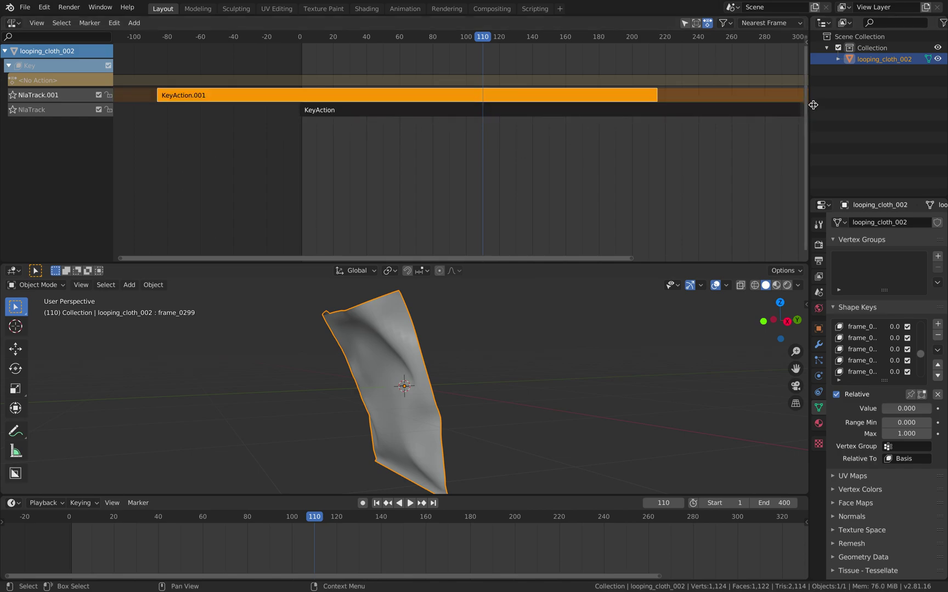
left_click_drag(813, 105, 685, 109)
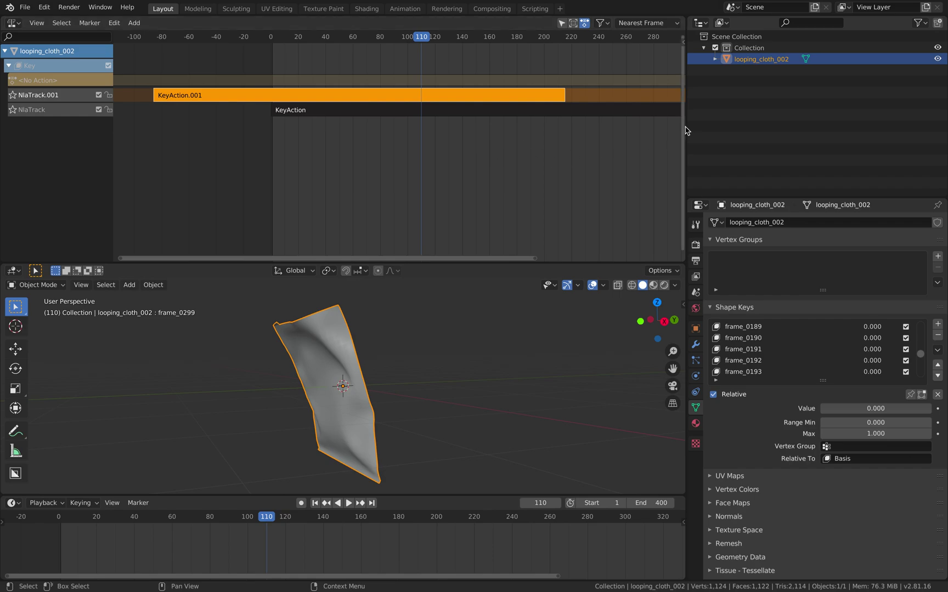
left_click_drag(687, 130, 719, 127)
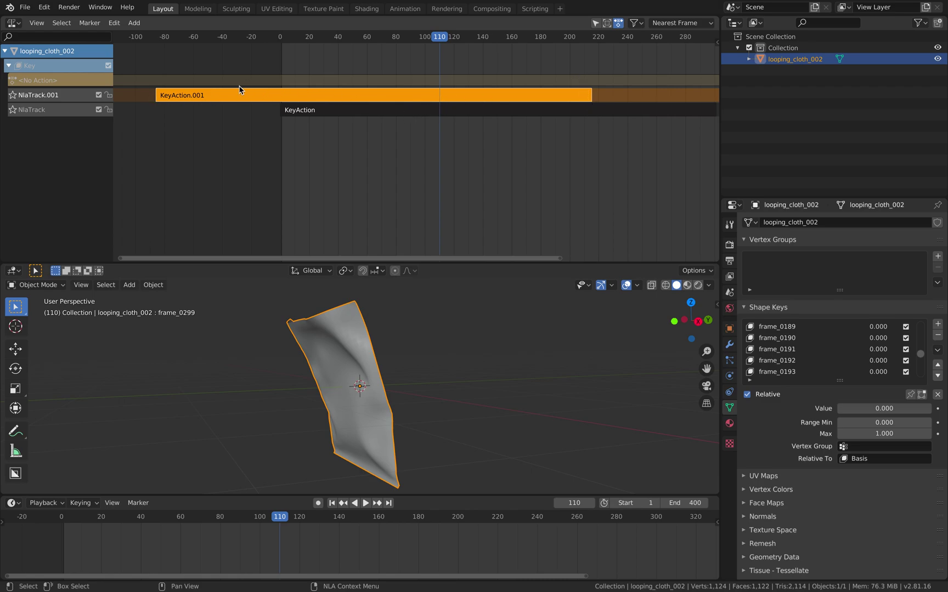
Step: Move the original KeyAction strip to start at frame 132 and save the file
left_click(323, 112)
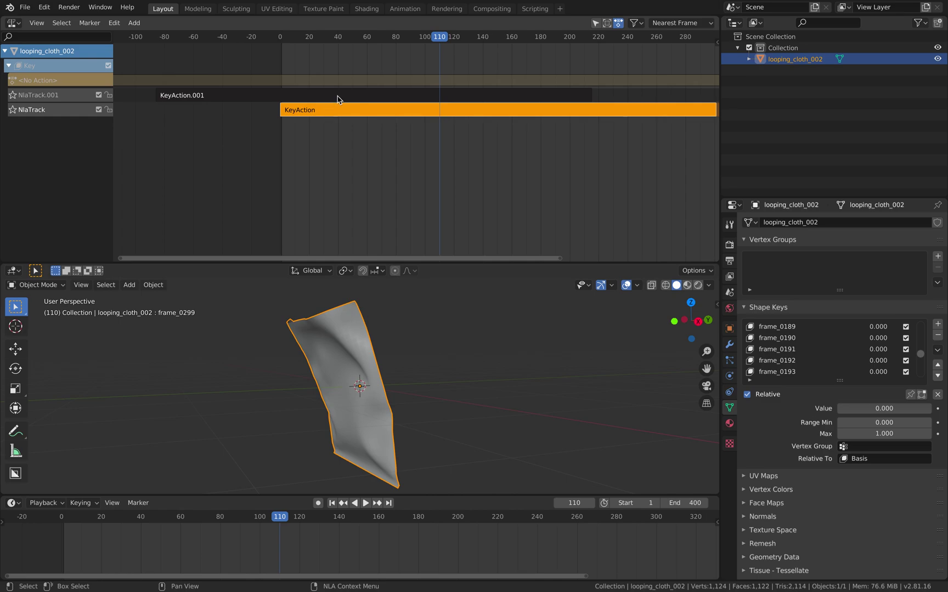
key("g")
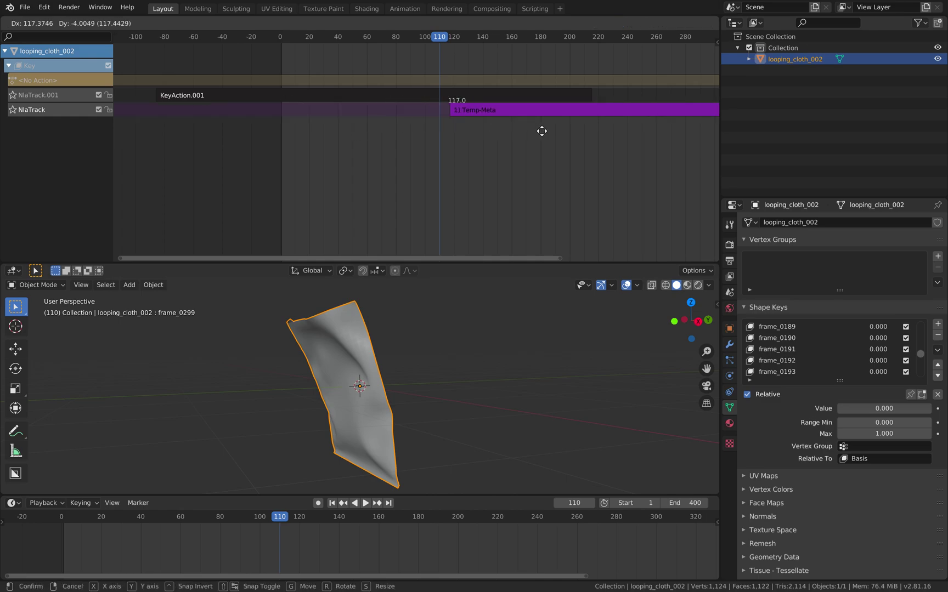
left_click(553, 131)
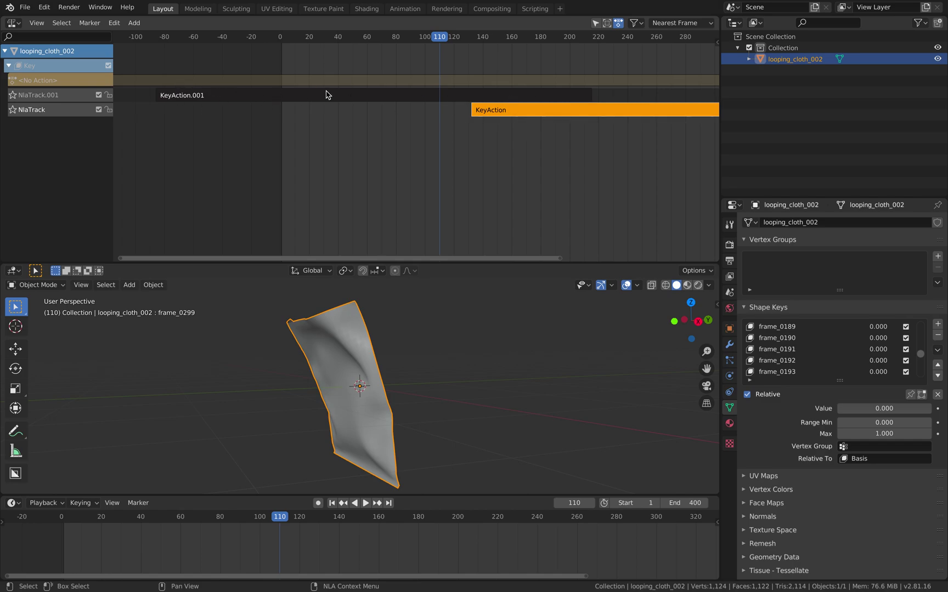
key("ctrl+s")
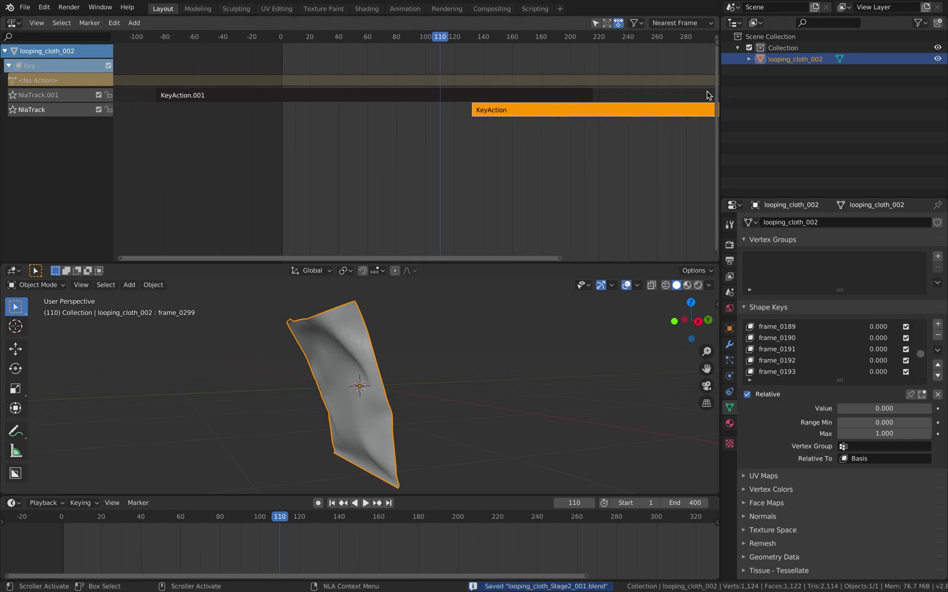
left_click_drag(720, 93, 809, 88)
middle_click_drag(698, 74, 568, 82)
Step: Show the strip sidebar and shift the original KeyAction strip to start at frame 97
left_click(806, 43)
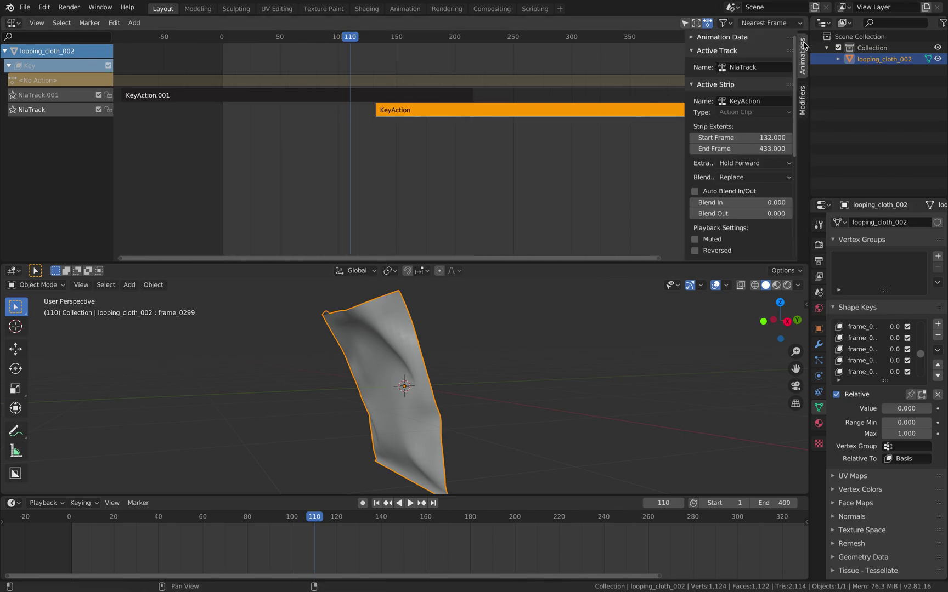
middle_click_drag(527, 91, 516, 91)
left_click(367, 100)
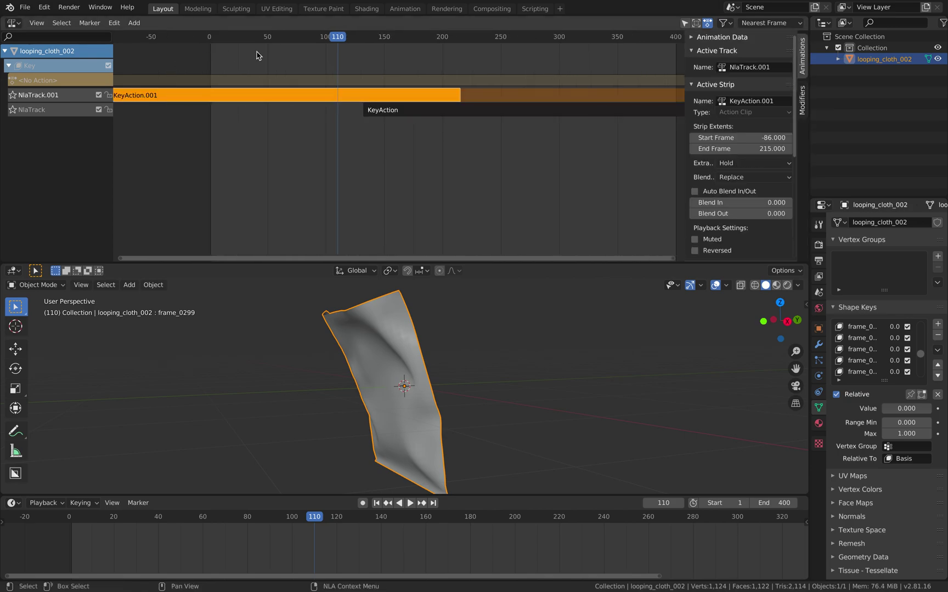
scroll(240, 85, "left", 4, "ctrl")
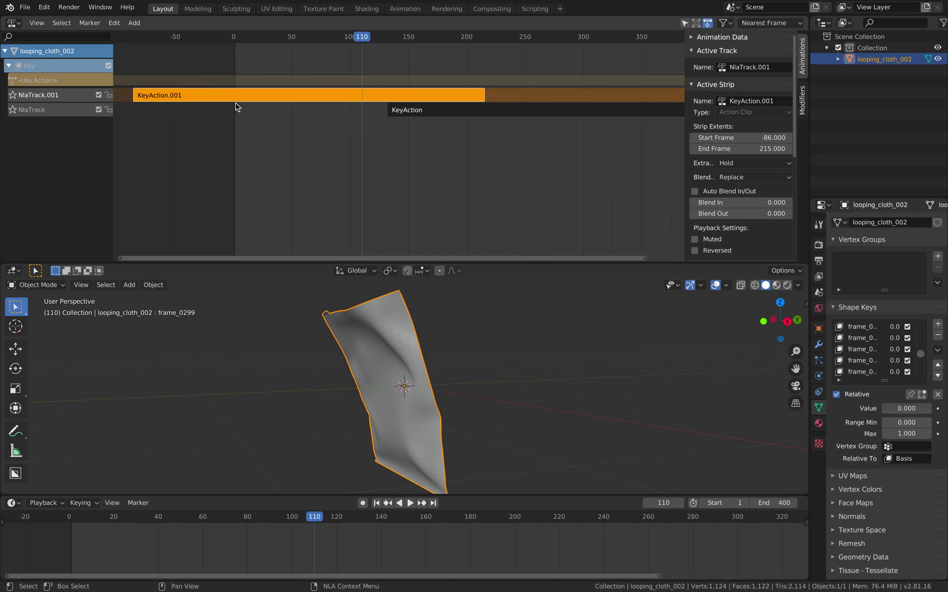
left_click(541, 113)
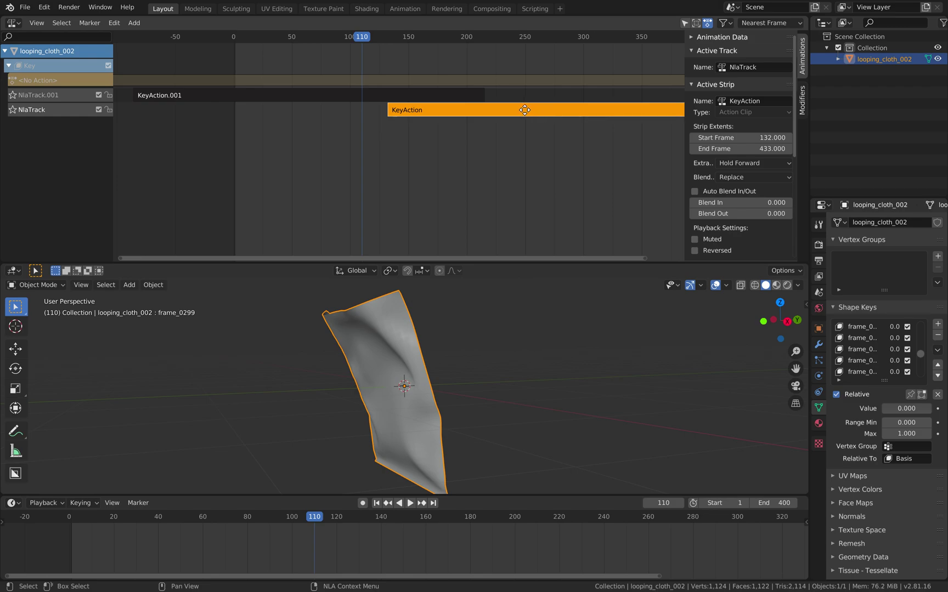
left_click_drag(510, 109, 500, 112)
Step: Preview the layered cloth animation from frame 1, then move both strips together and save
left_click(233, 38)
key("space")
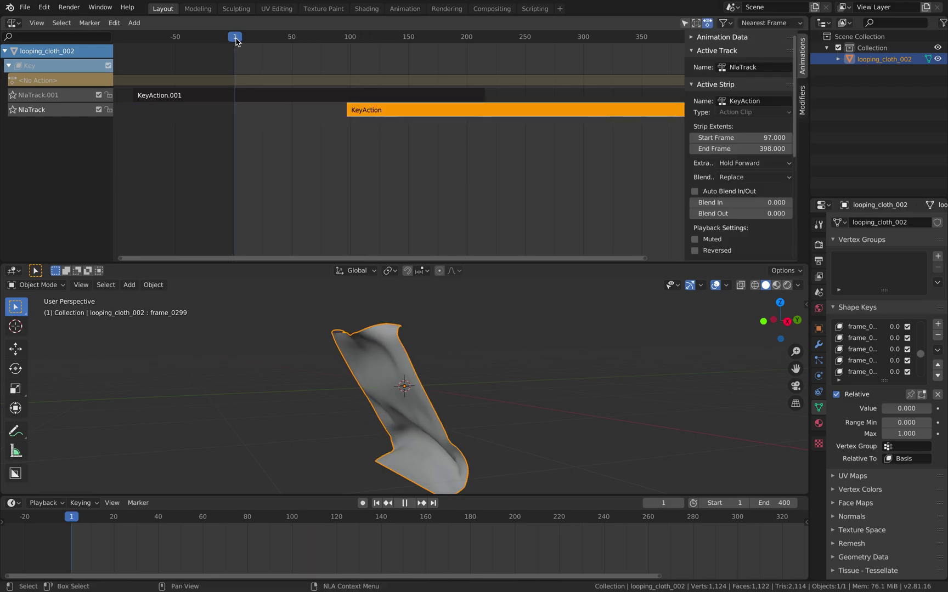
left_click(235, 38)
left_click(281, 95, "shift")
left_click(387, 108, "shift")
left_click(391, 110, "shift")
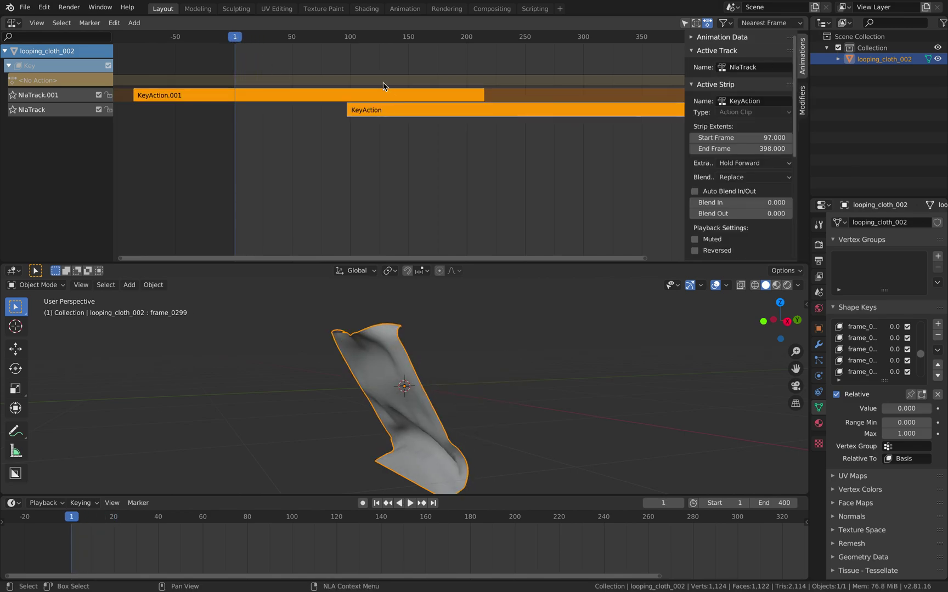
key("g")
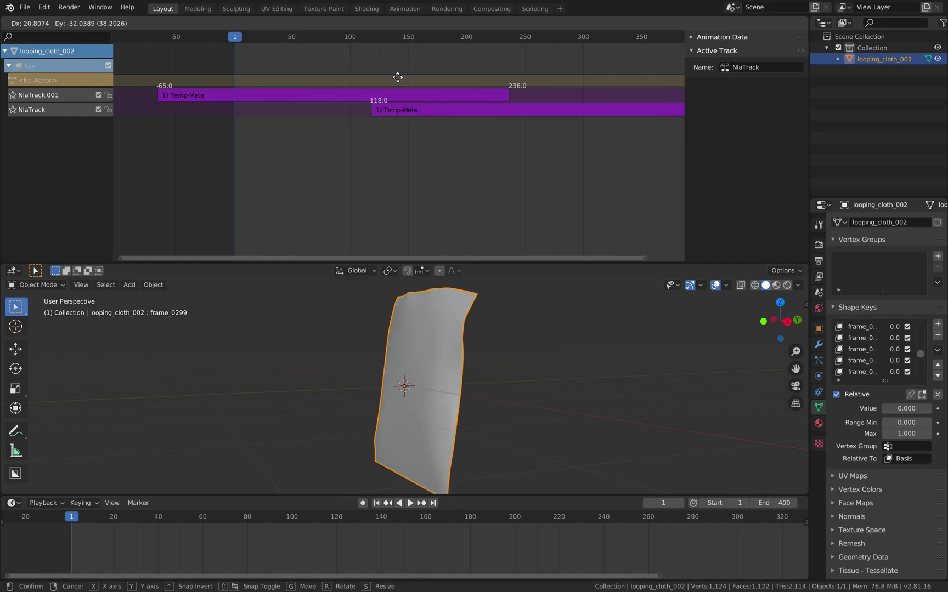
left_click(398, 77)
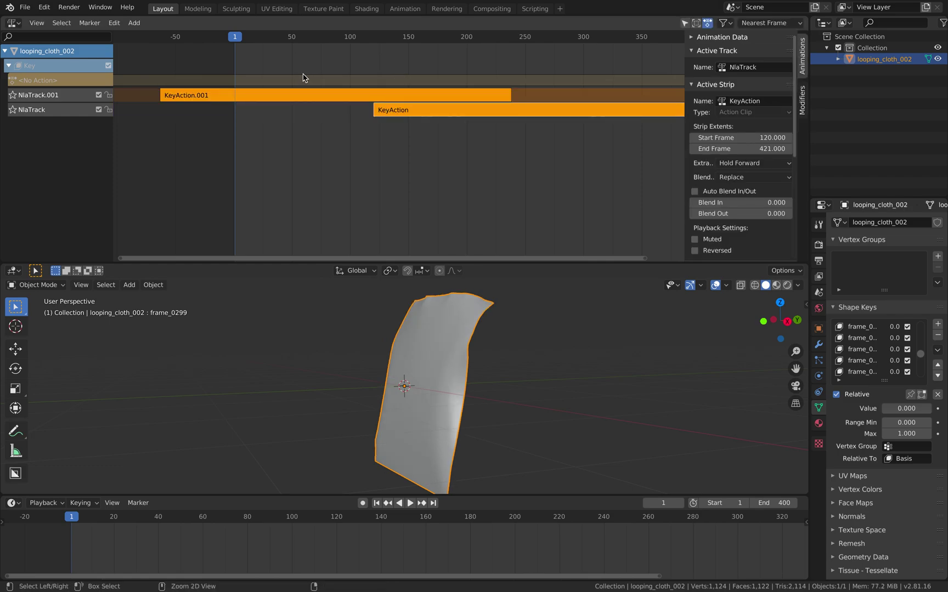
left_click(307, 79)
key("ctrl+s")
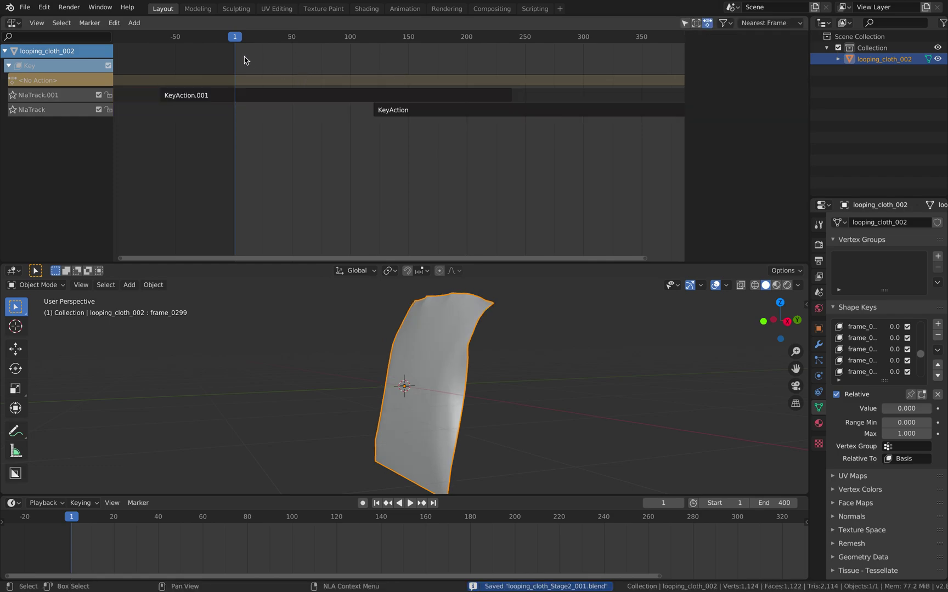
Step: Move the original KeyAction strip to frame 167, keeping KeyAction.001 at -63 to 238, and save
left_click(429, 112)
key("g")
left_click(518, 121)
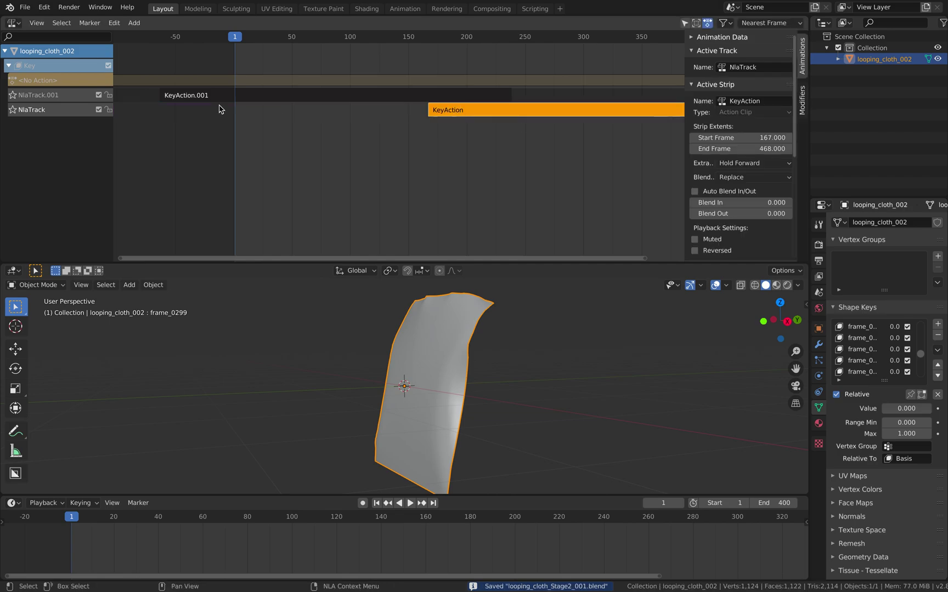
left_click(183, 96)
left_click(459, 112)
left_click(458, 99)
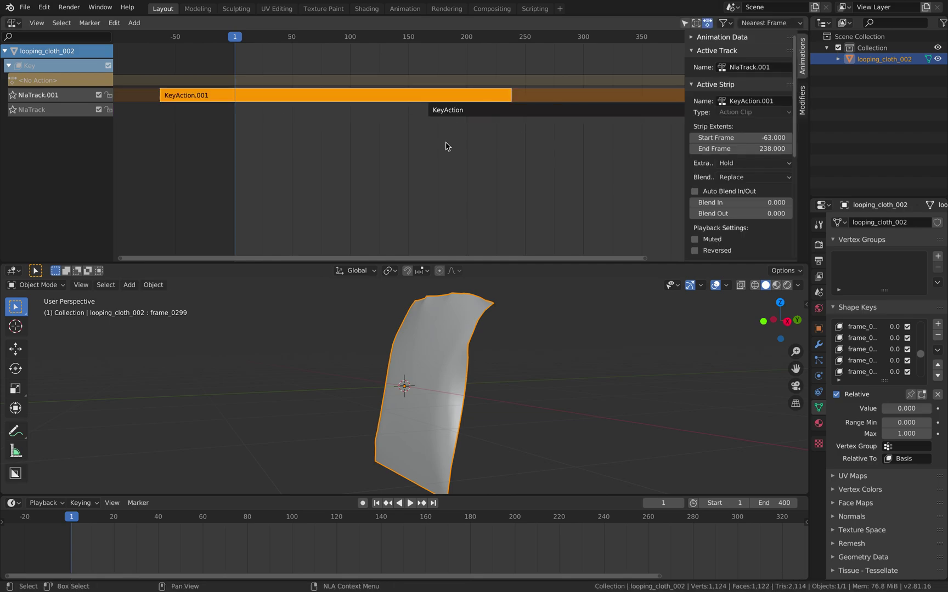
key("ctrl+s")
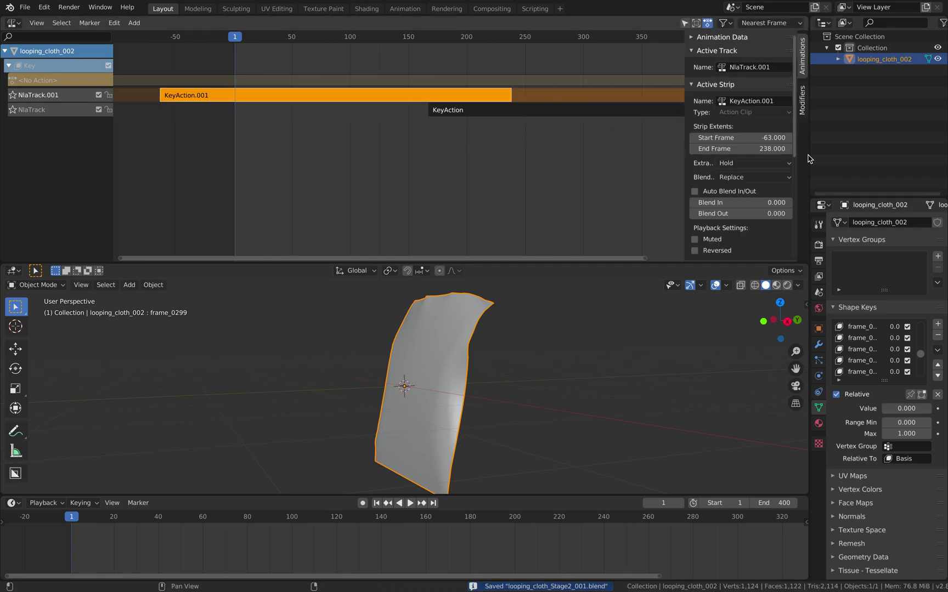
left_click_drag(809, 155, 824, 156)
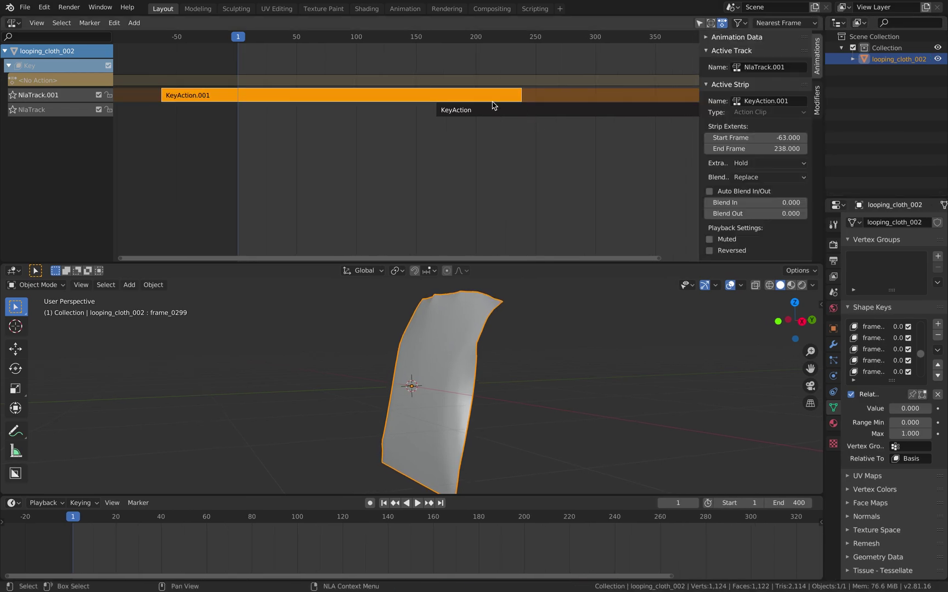
Step: Set KeyAction.001's blending to Combine, then play and stop the cloth animation
left_click(756, 177)
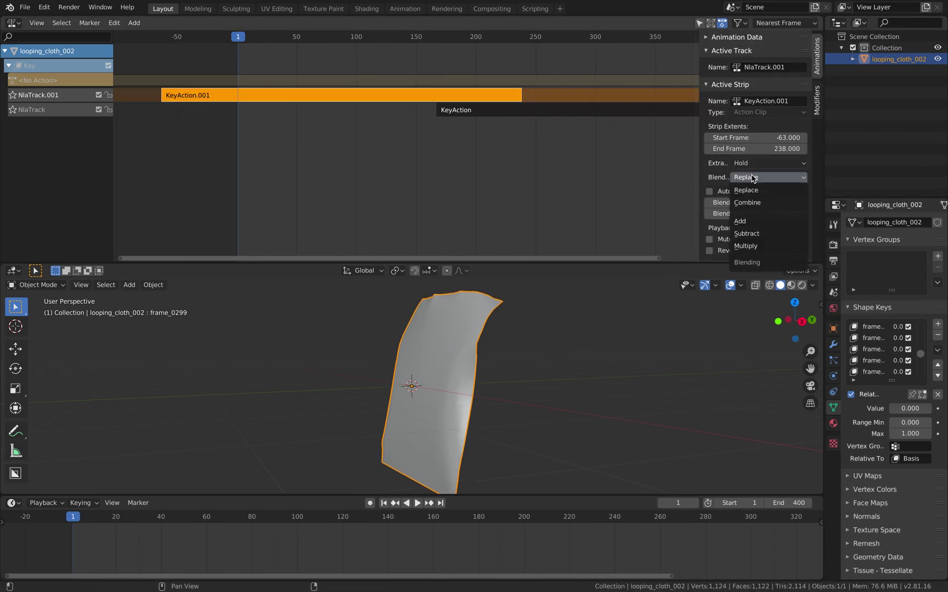
left_click(761, 204)
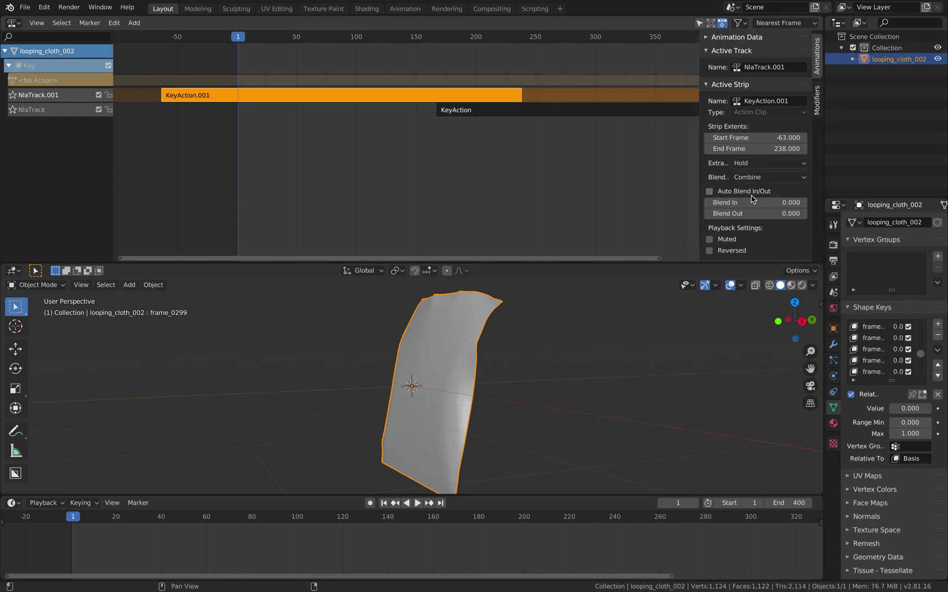
left_click(510, 141)
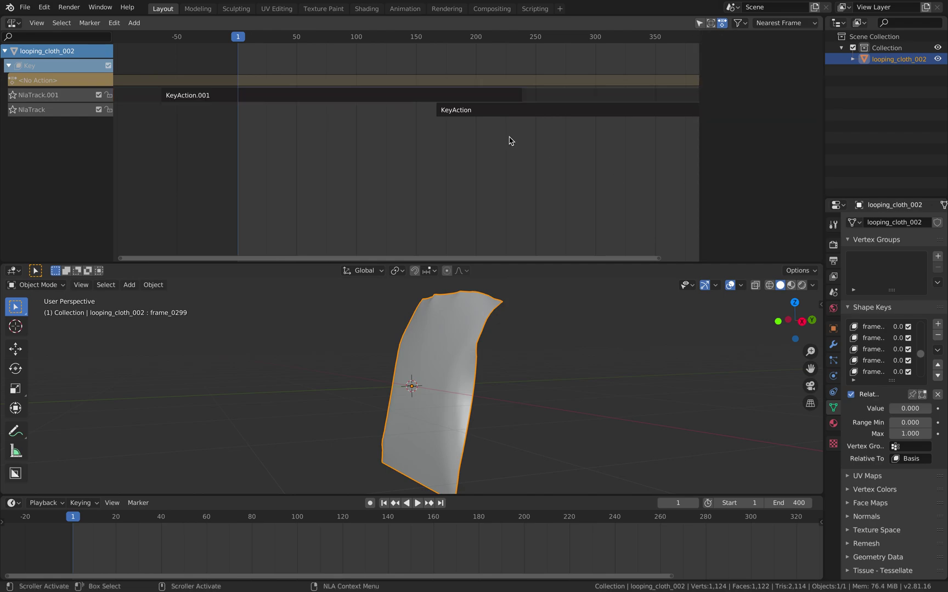
left_click(498, 99)
key("space")
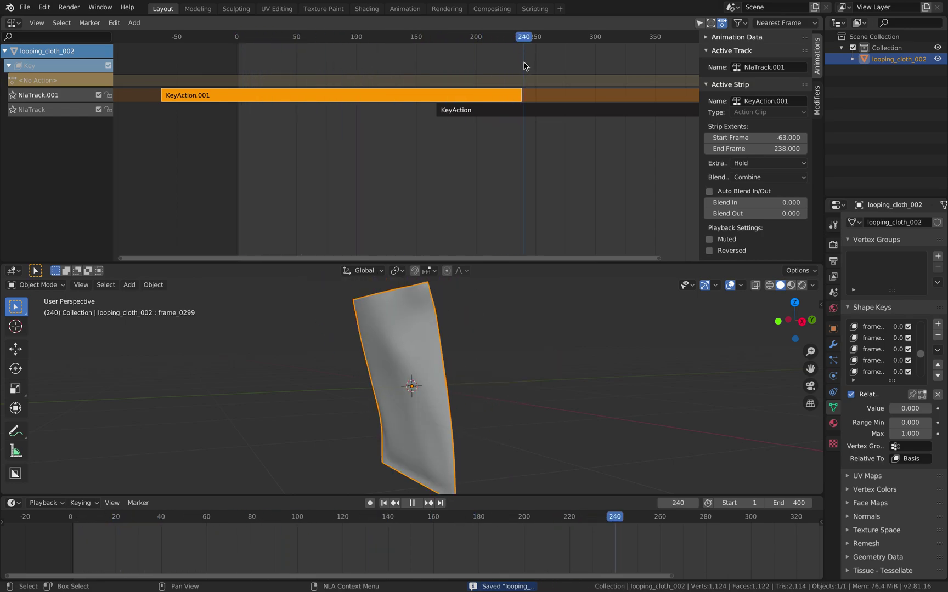
key("space")
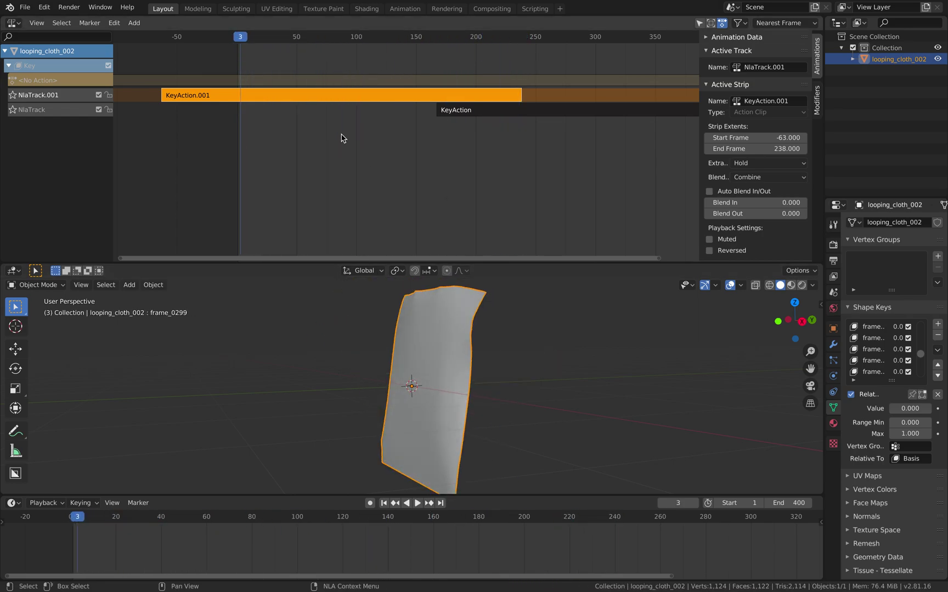
mouse_move(441, 377)
middle_mouse_down()
mouse_move(455, 387)
mouse_move(434, 387)
middle_mouse_up()
Step: Rewind to the first frame, save, and duplicate the cloth in place
left_click(385, 504)
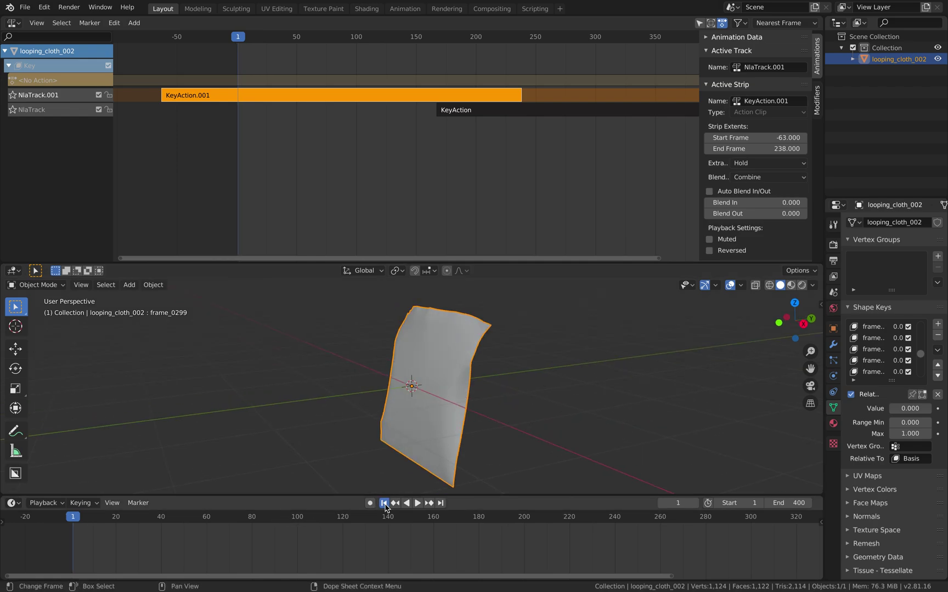
middle_click_drag(362, 416, 334, 362)
left_click(384, 330)
key("ctrl+s")
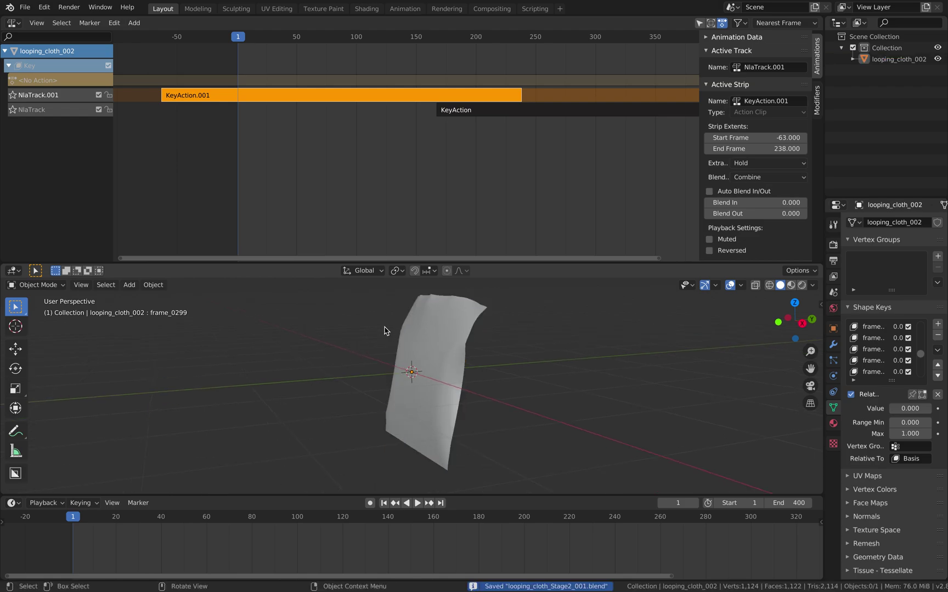
left_click(418, 326)
key("shift+d")
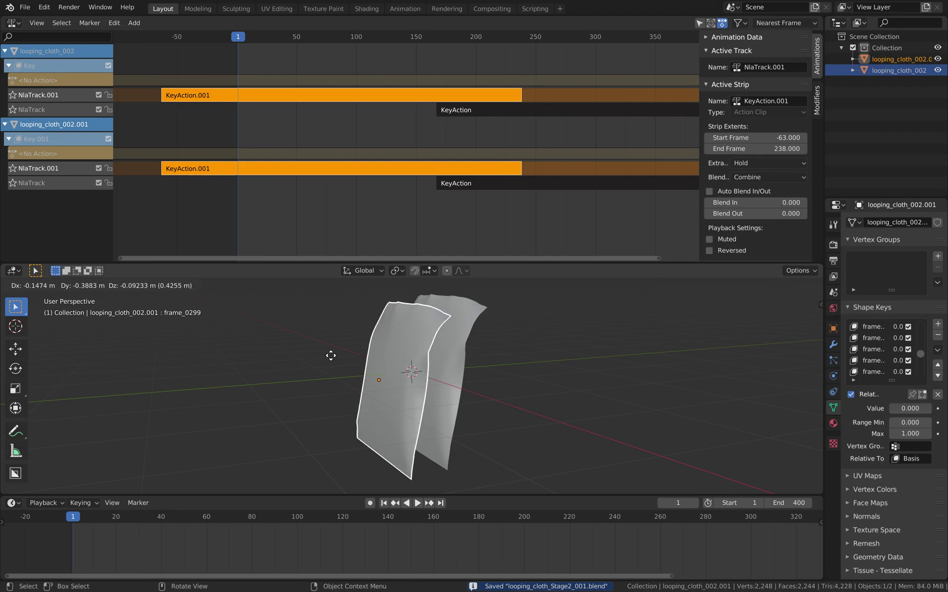
right_click(329, 355)
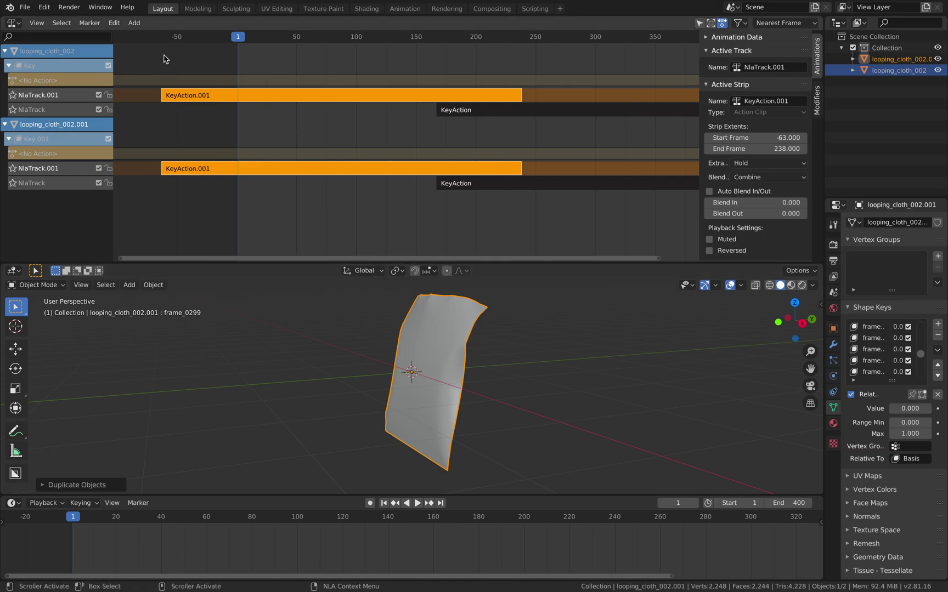
Step: Export only the selected cloth copy as the Wavefront OBJ file reference.obj
left_click(25, 7)
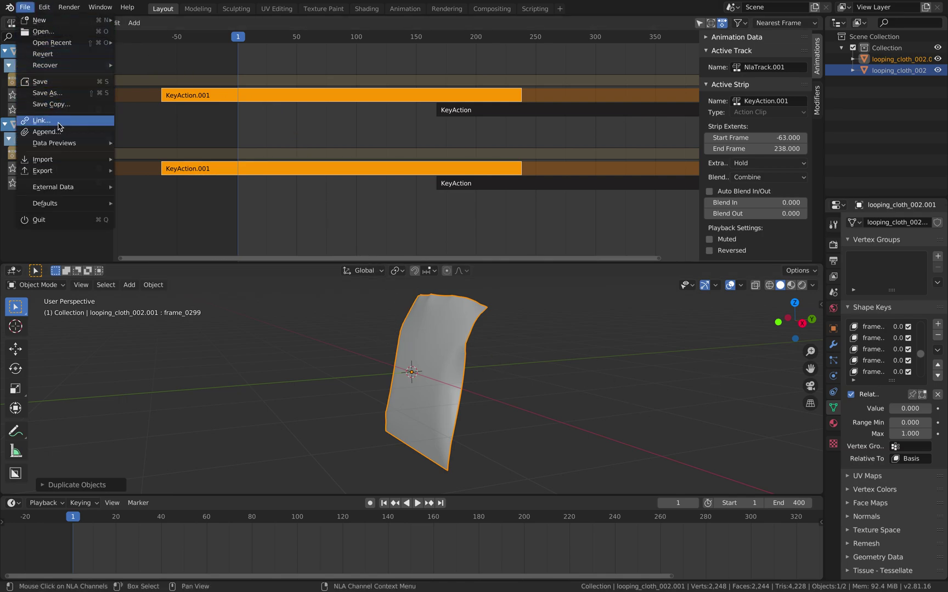
mouse_move(70, 173)
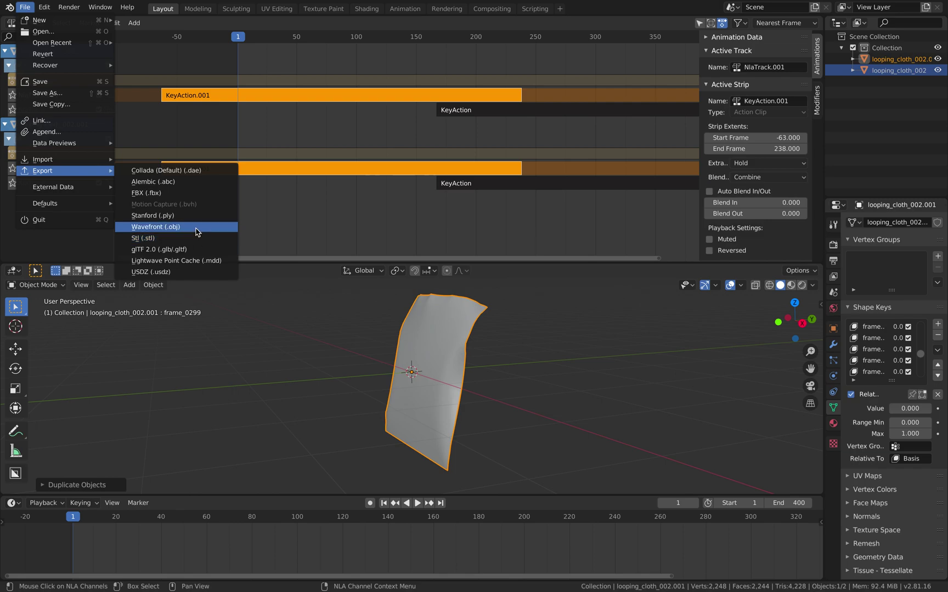
key("Escape")
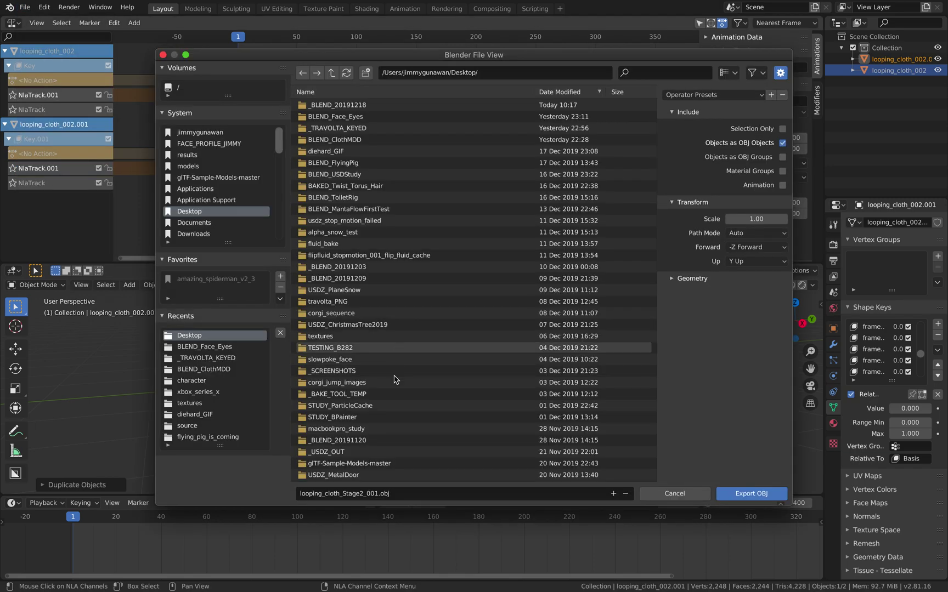
left_click(381, 494)
double_click(378, 494)
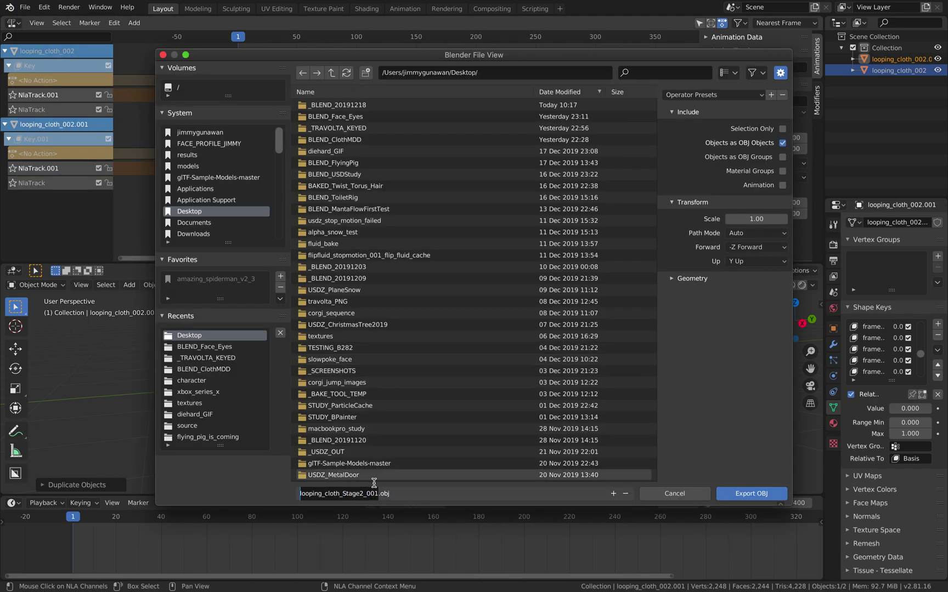
type("reference")
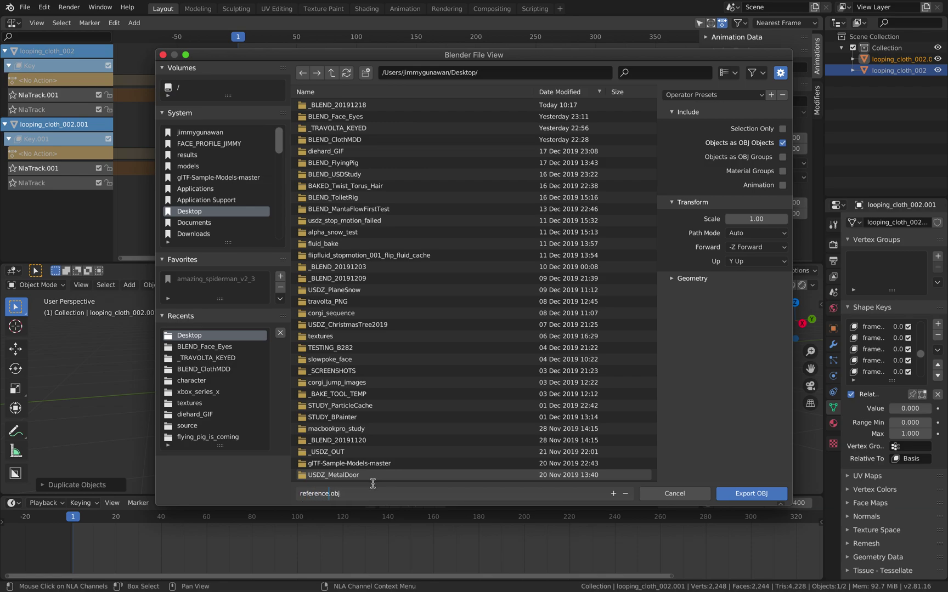
key("Return")
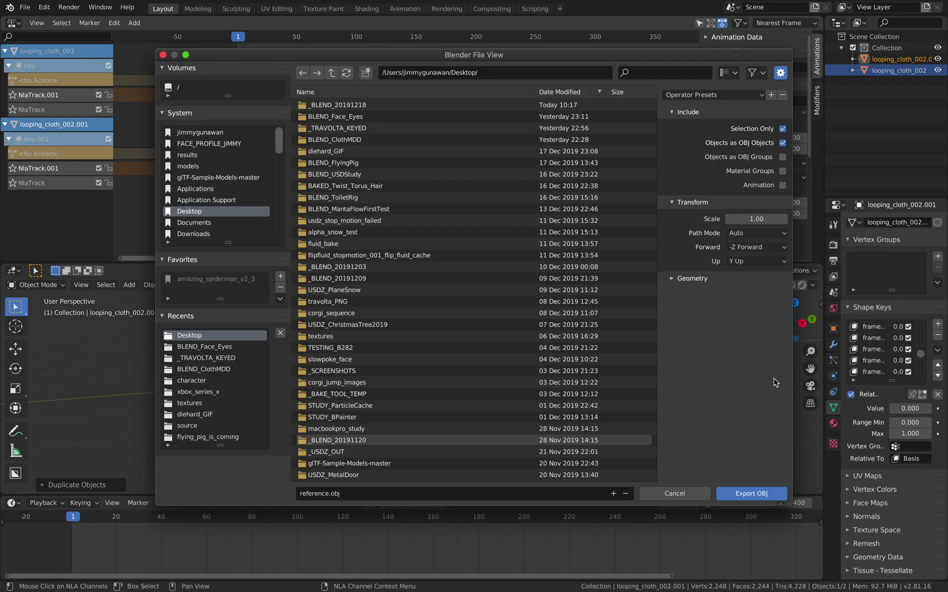
left_click(732, 492)
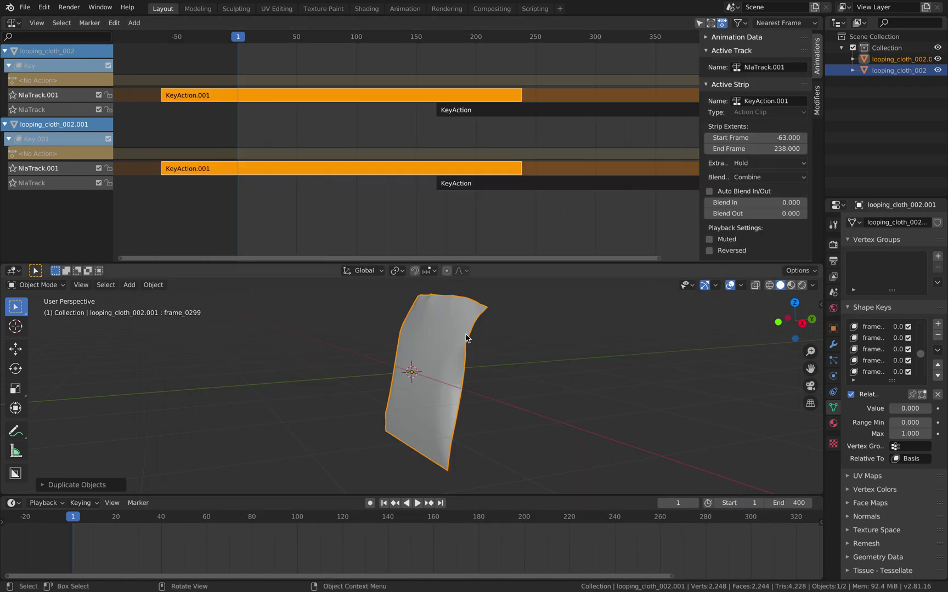
Step: Delete the duplicate cloth and reselect the original cloth object
key("x")
left_click(323, 341)
left_click(411, 345)
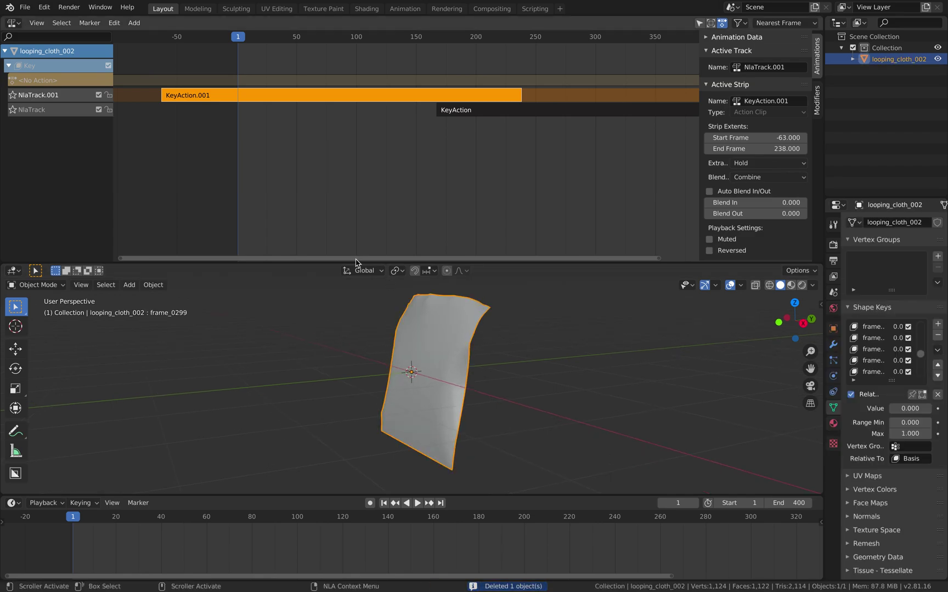
Step: Import reference.obj as a Wavefront OBJ, with folders hidden from the file list
left_click(25, 6)
mouse_move(68, 159)
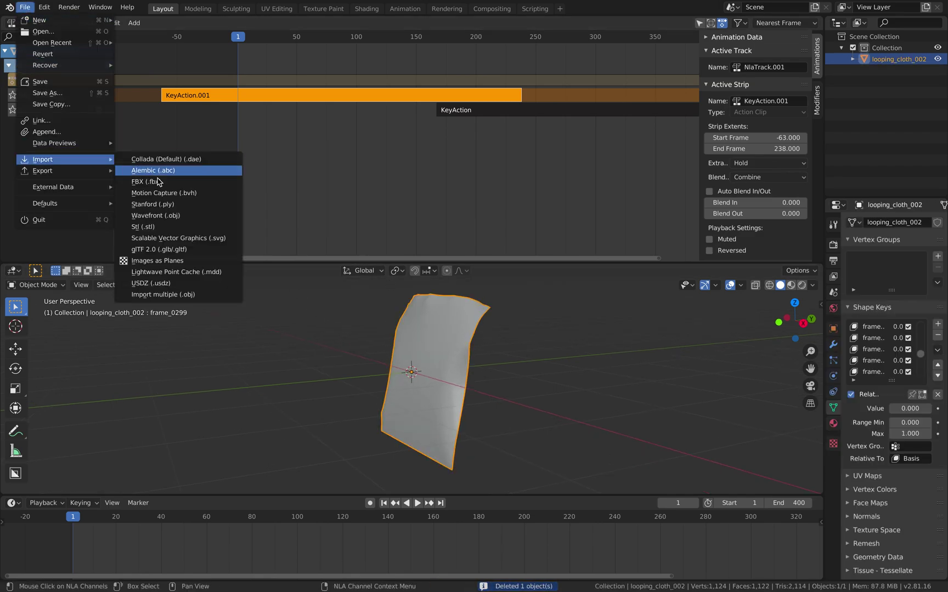
left_click(185, 217)
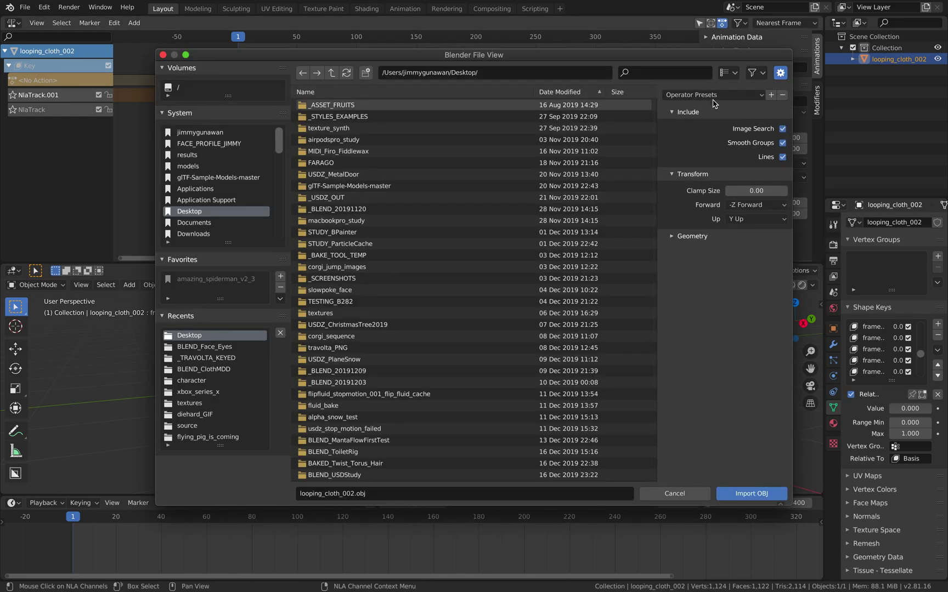
left_click(756, 73)
left_click(707, 110)
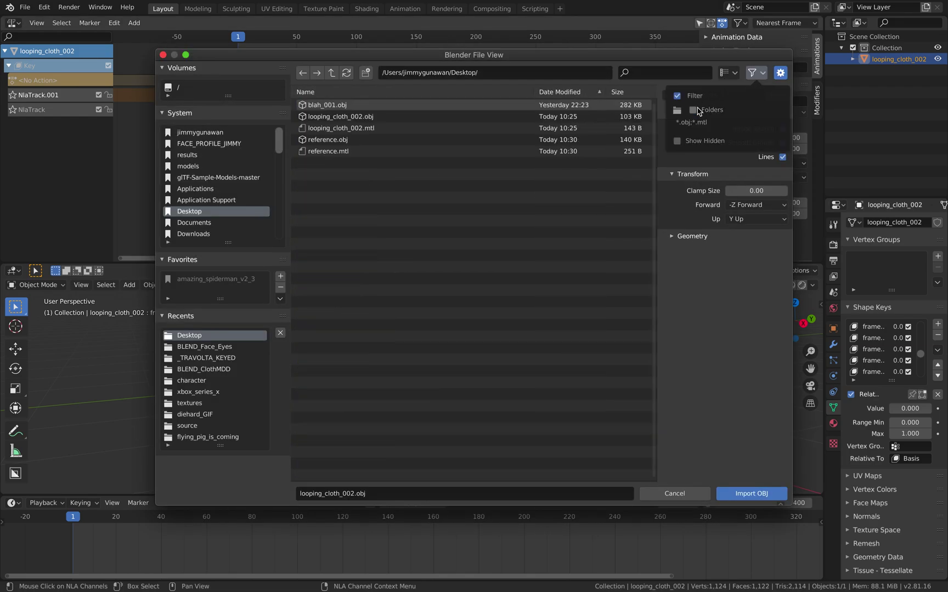
left_click(359, 105)
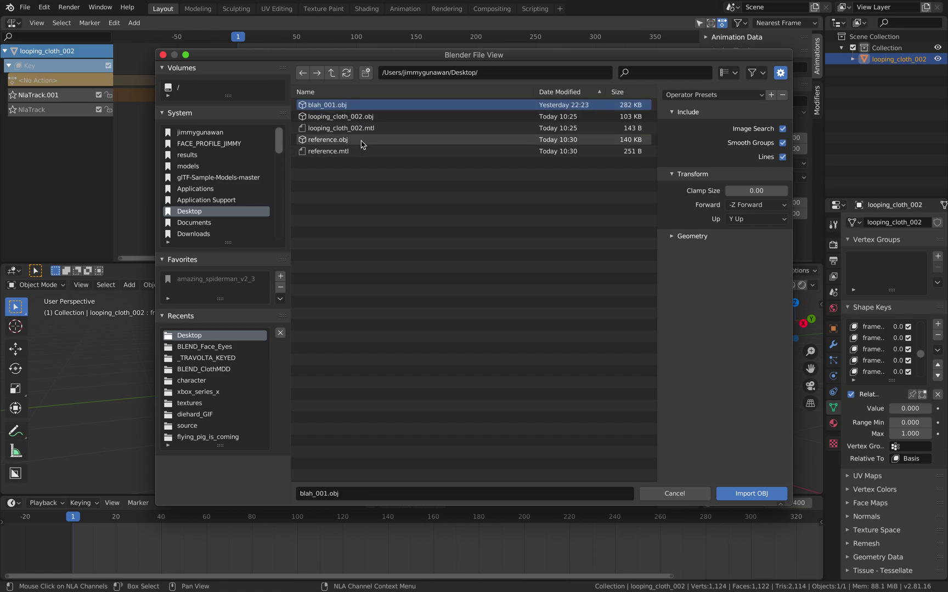
left_click(350, 139)
left_click(744, 494)
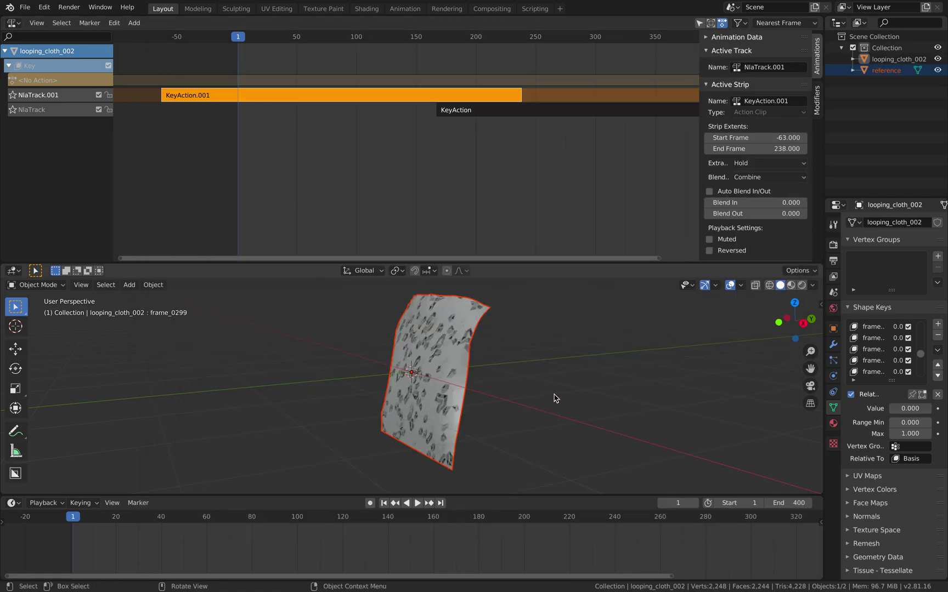
Step: Compare the reference mesh with the animated cloth by toggling visibility and scrubbing the timeline
mouse_move(554, 399)
middle_mouse_down()
mouse_move(575, 390)
mouse_move(483, 379)
mouse_move(512, 382)
middle_mouse_up()
scroll(406, 360, "up", 1)
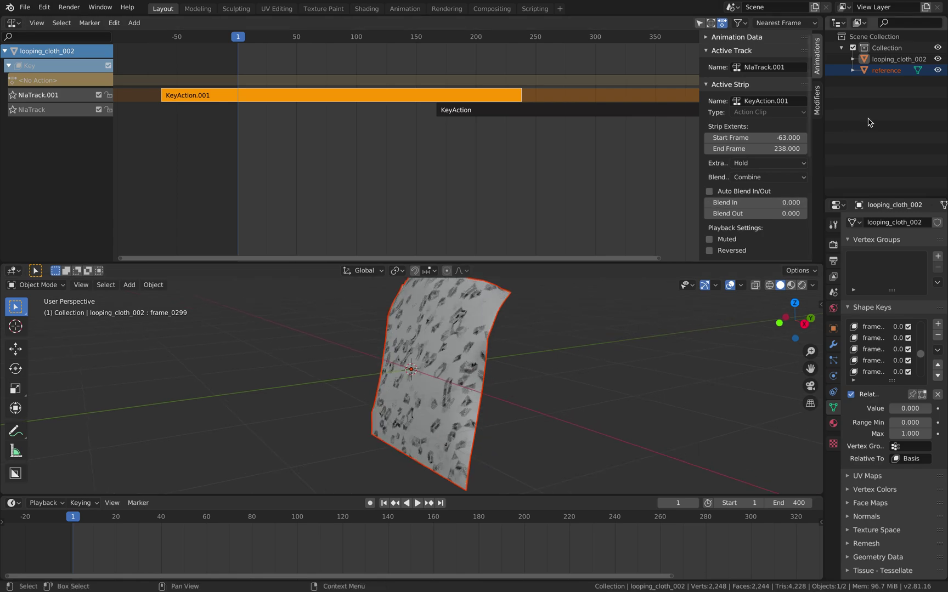
left_click(937, 70)
left_click(937, 70)
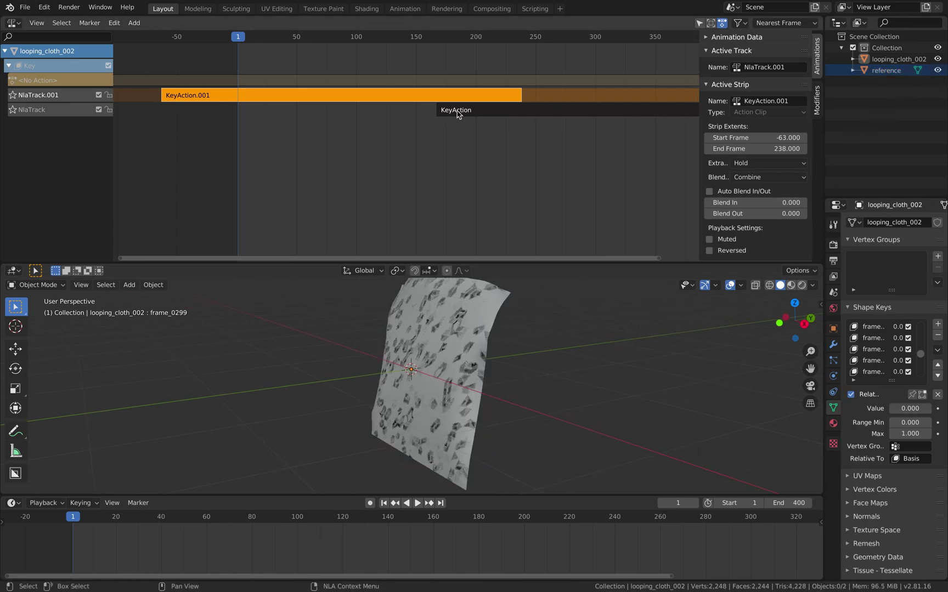
key("space")
left_click_drag(371, 43, 522, 47)
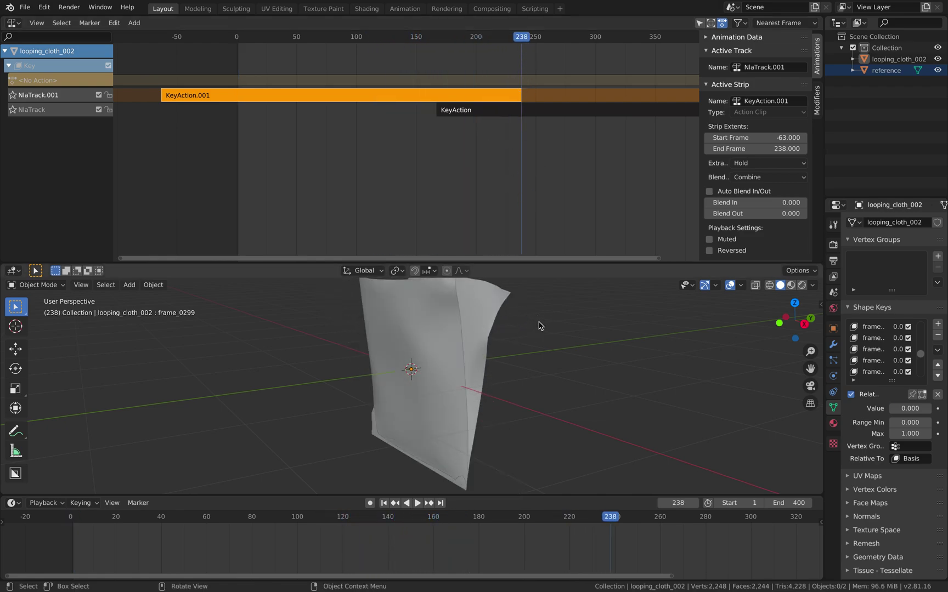
left_click(938, 58)
left_click(938, 59)
Step: Move the KeyAction strip on NlaTrack to start at frame 174
left_click(938, 59)
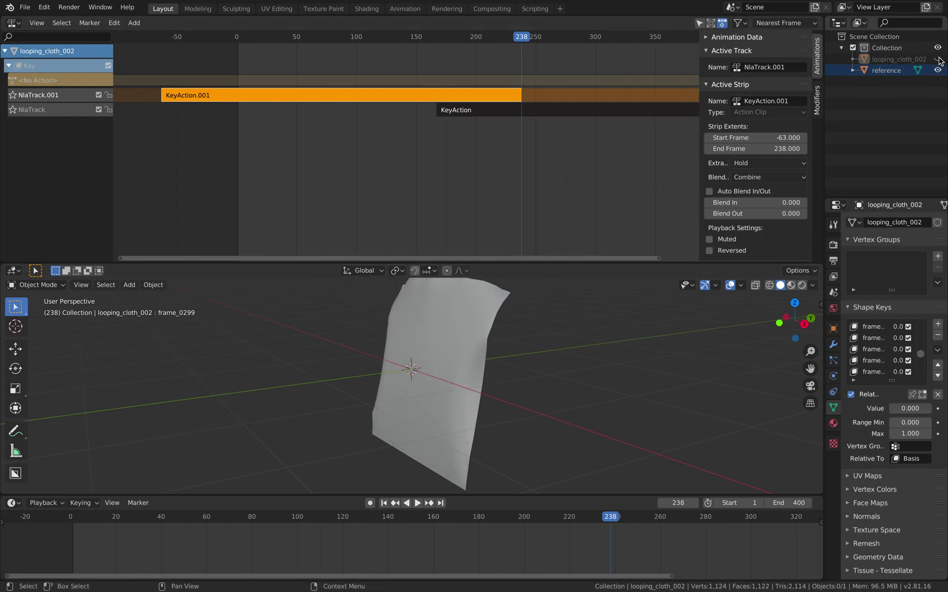
left_click(937, 60)
middle_click_drag(493, 175, 447, 175)
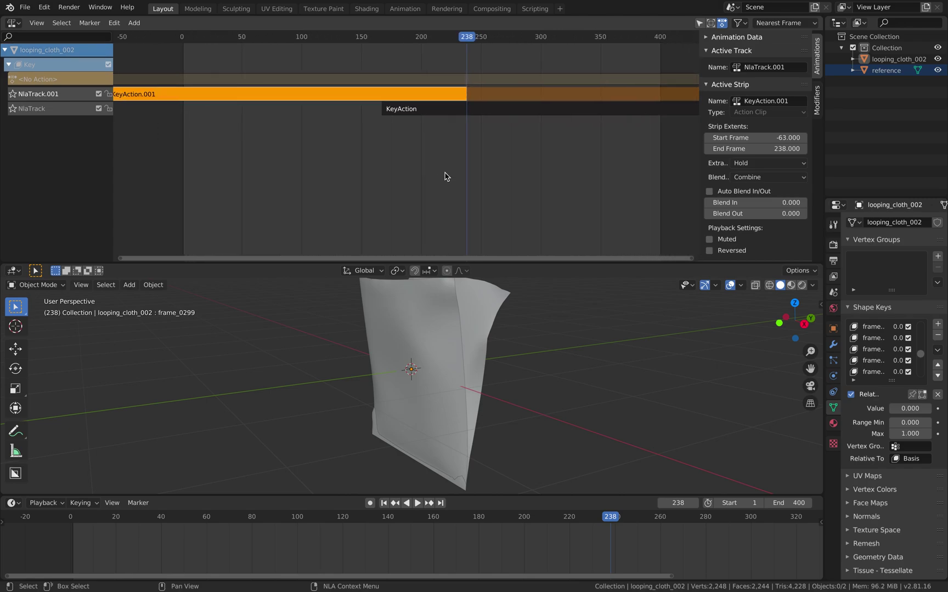
left_click(466, 113)
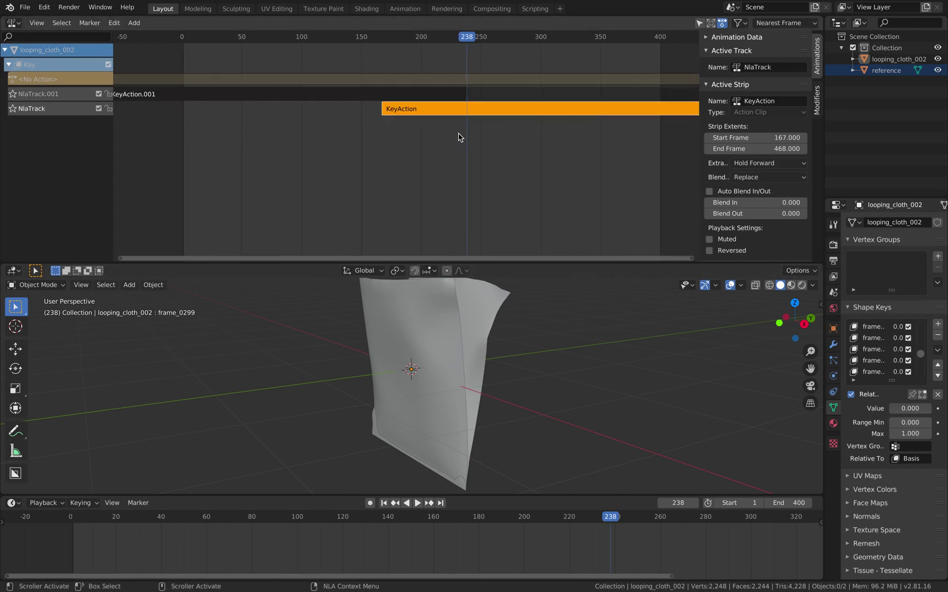
key("g")
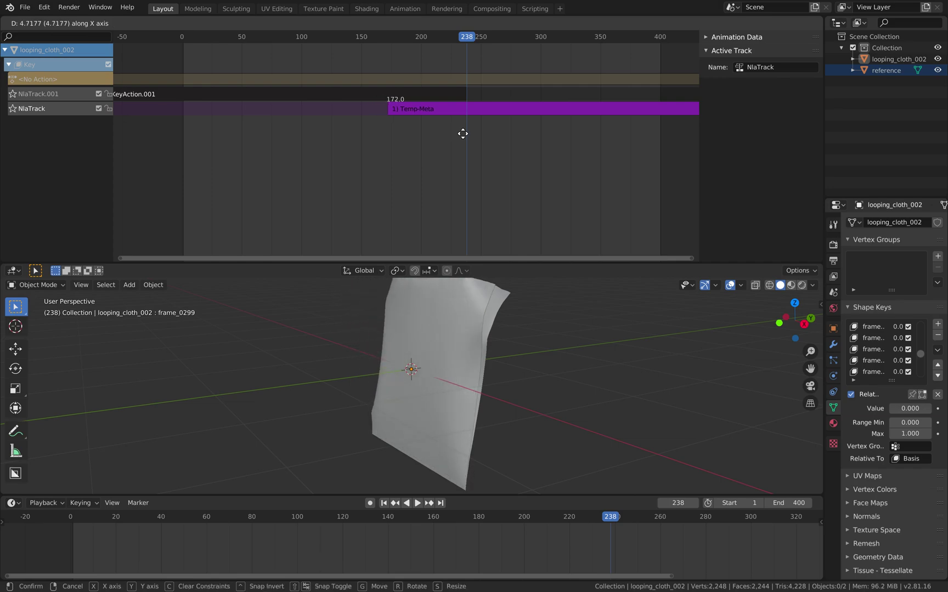
left_click(463, 134)
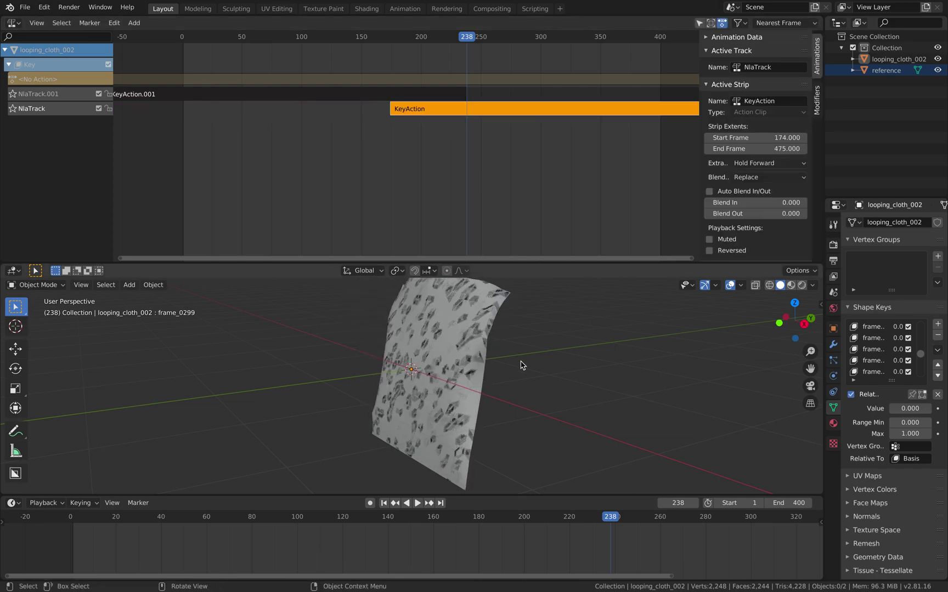
middle_click_drag(521, 365, 560, 375, "shift")
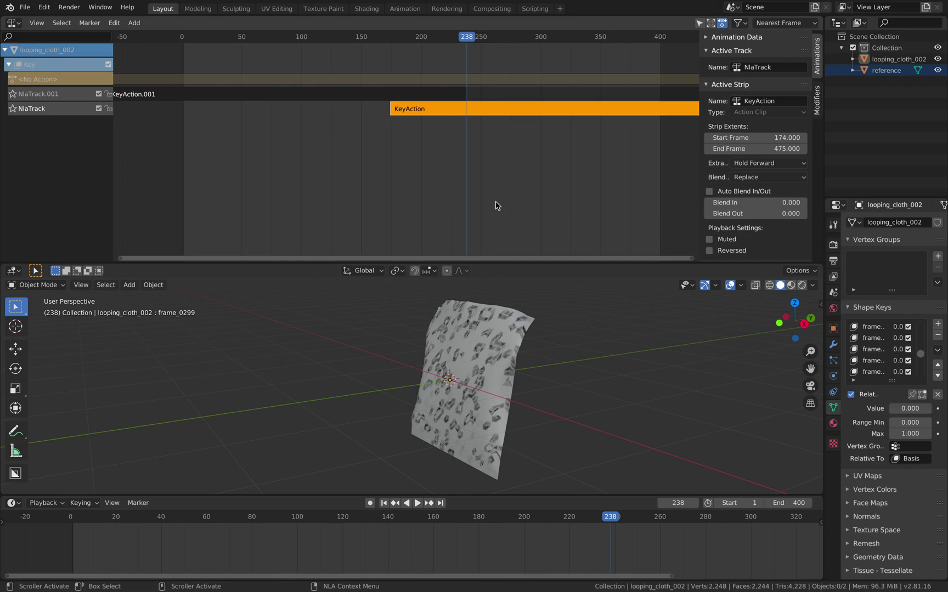
Step: Delete the reference object from the Outliner
left_click(887, 71)
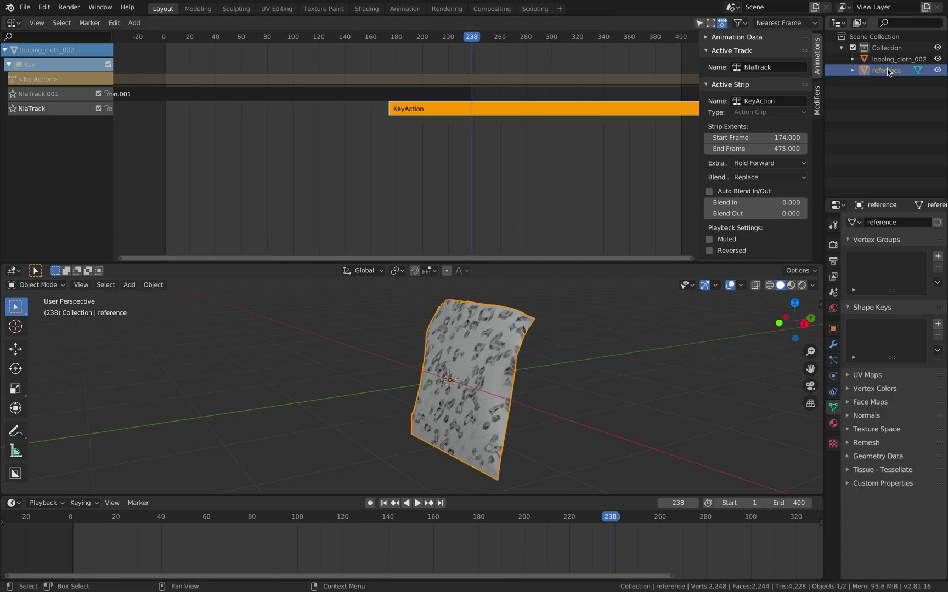
right_click(889, 72)
left_click(884, 97)
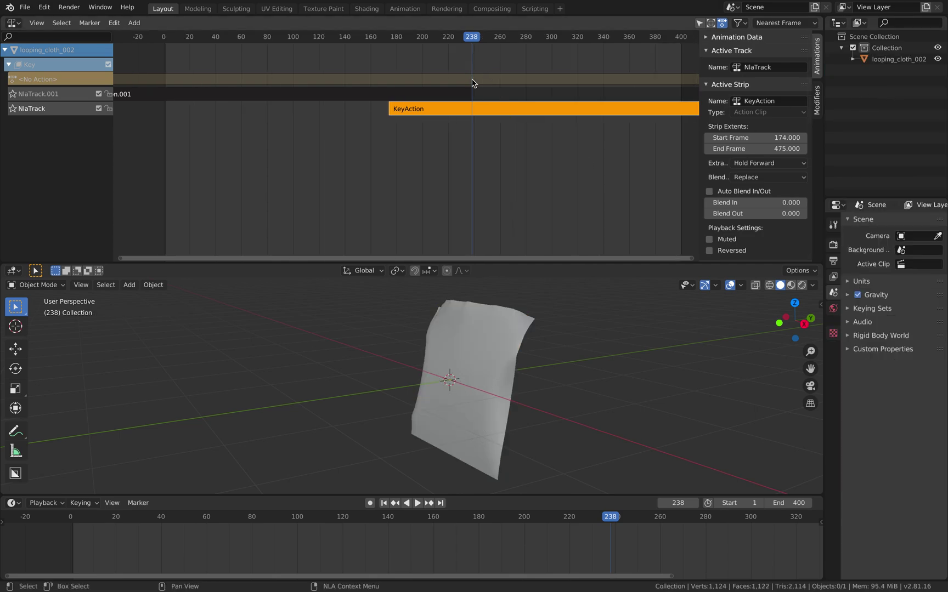
middle_click_drag(468, 71, 571, 73)
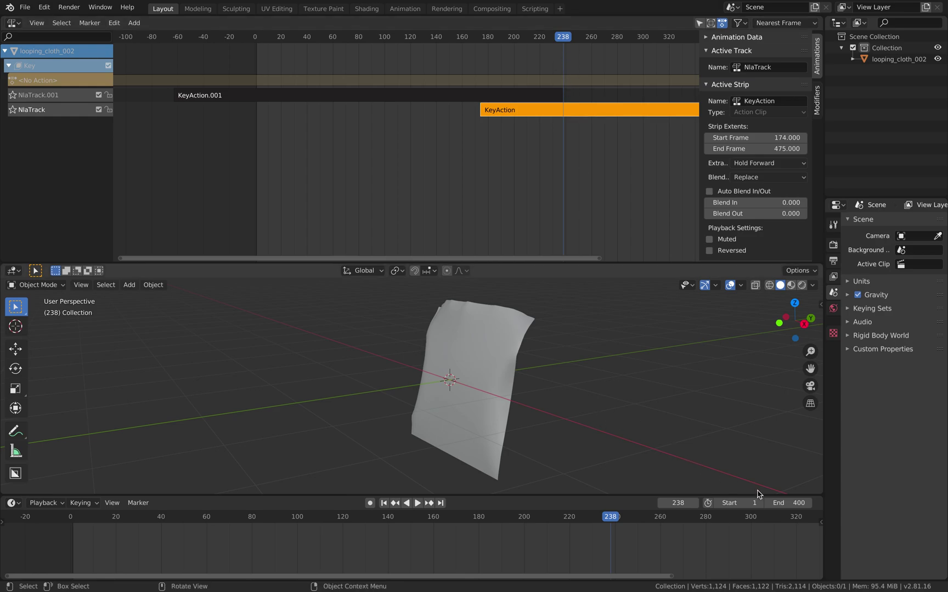
Step: Set the scene's end frame to 238
left_click(780, 503)
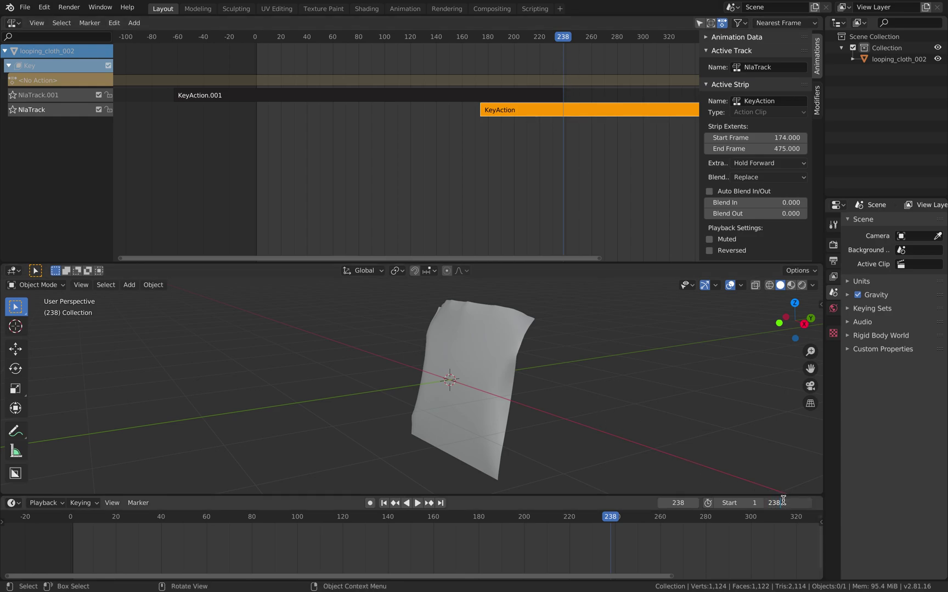
type("238")
key("Return")
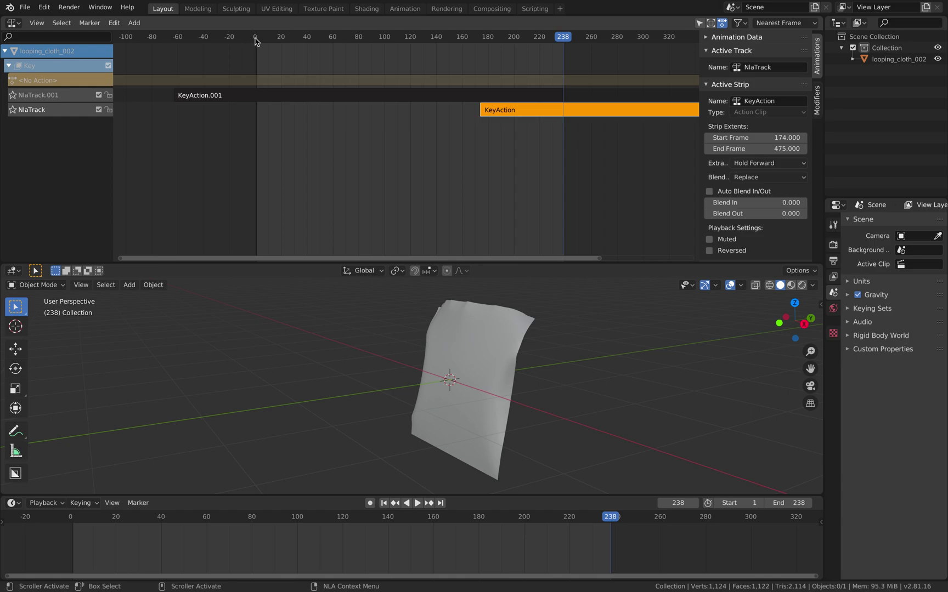
Step: Play and scrub the animation around frames 150–165 to check the loop
key("space")
left_click_drag(264, 45, 533, 44)
key("space")
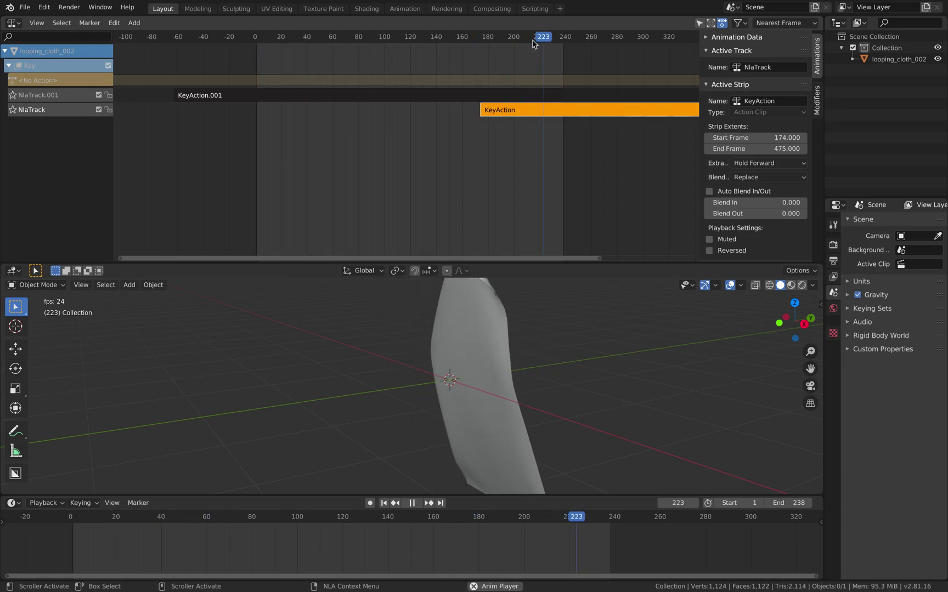
left_click(453, 37)
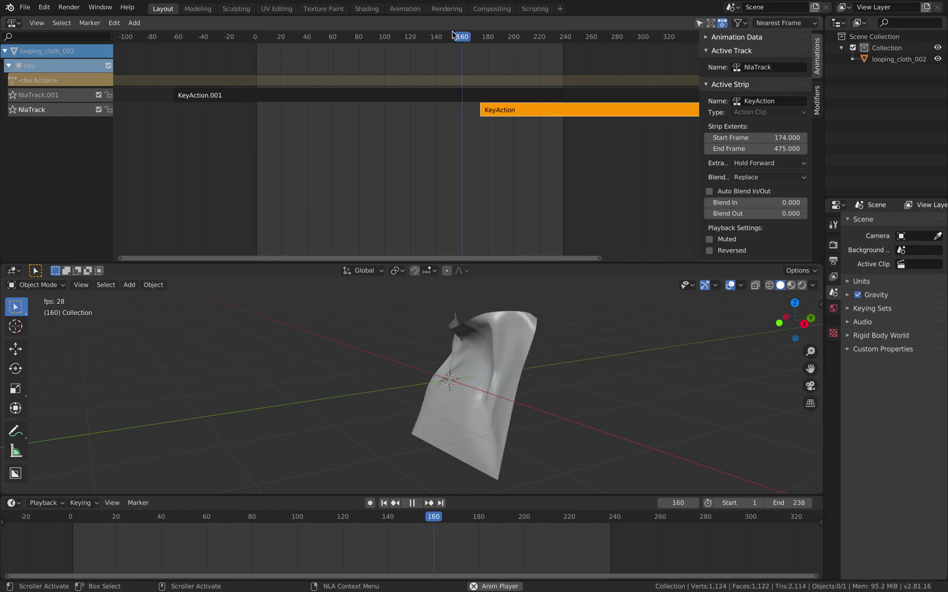
left_click(469, 38)
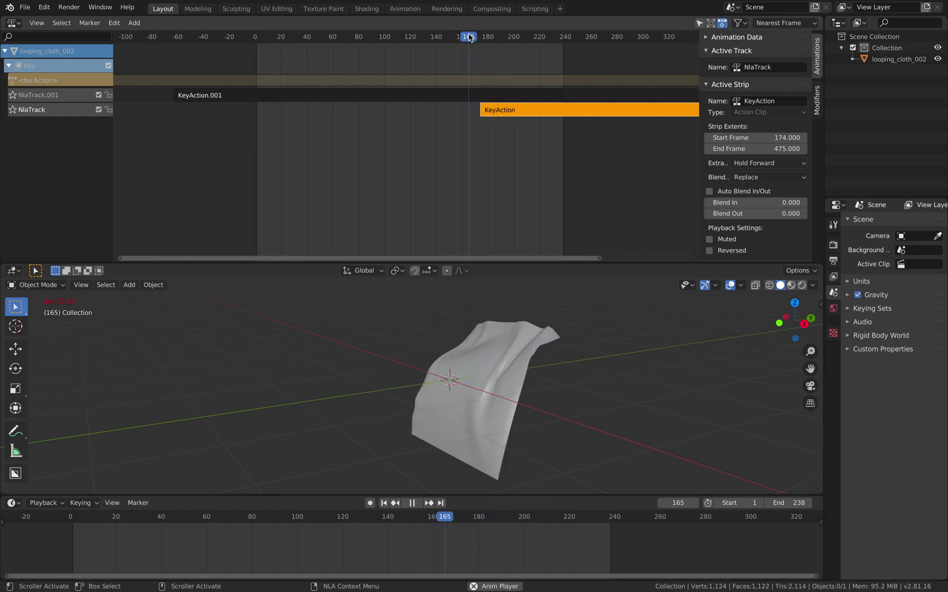
left_click(455, 41)
key("space")
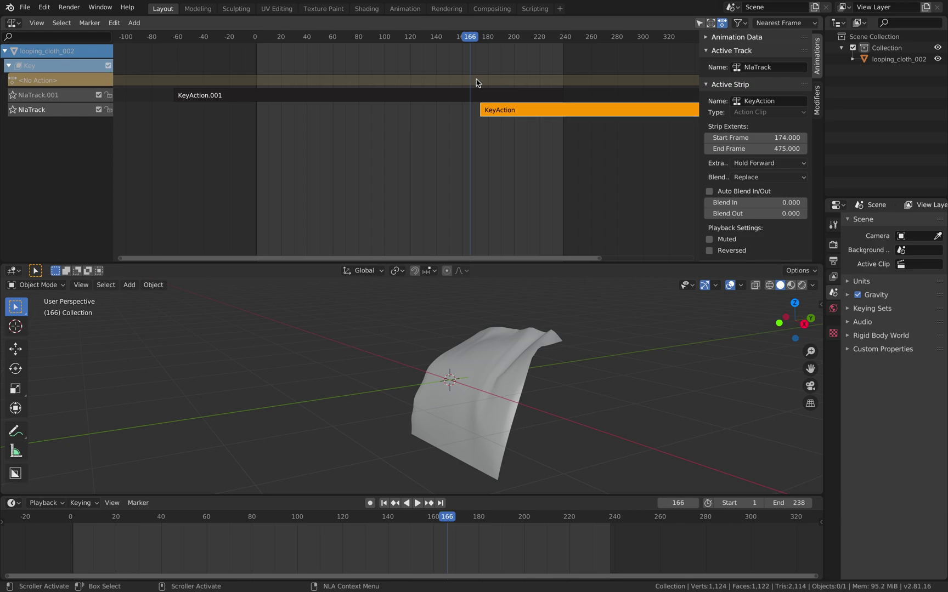
Step: Select the KeyAction.001 strip and turn on its Auto Blend In/Out
left_click(457, 75)
scroll(434, 82, "down", 3, "ctrl")
left_click(428, 98)
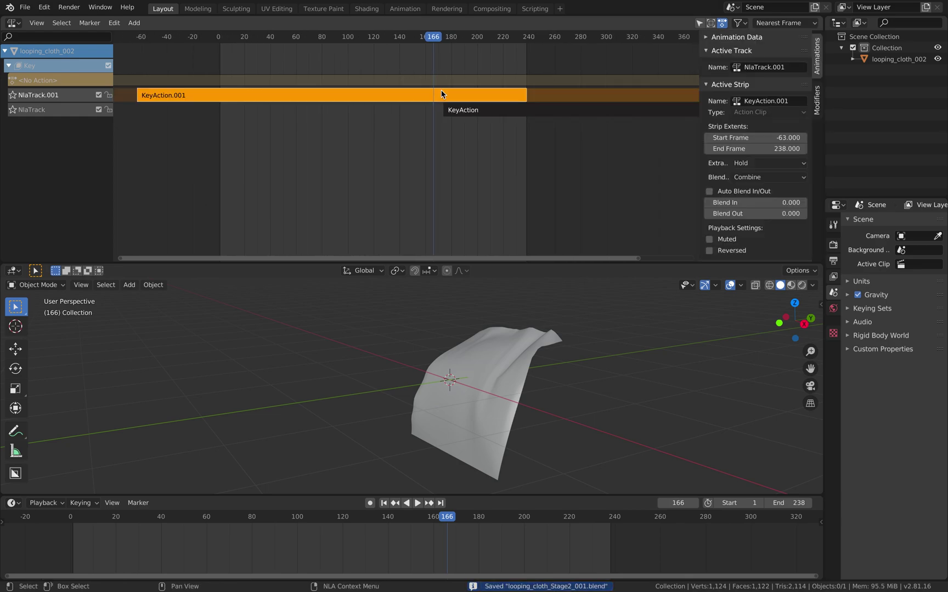
left_click(711, 192)
Step: Turn on Auto Blend In/Out for the KeyAction strip, then deselect the strips
left_click(524, 113)
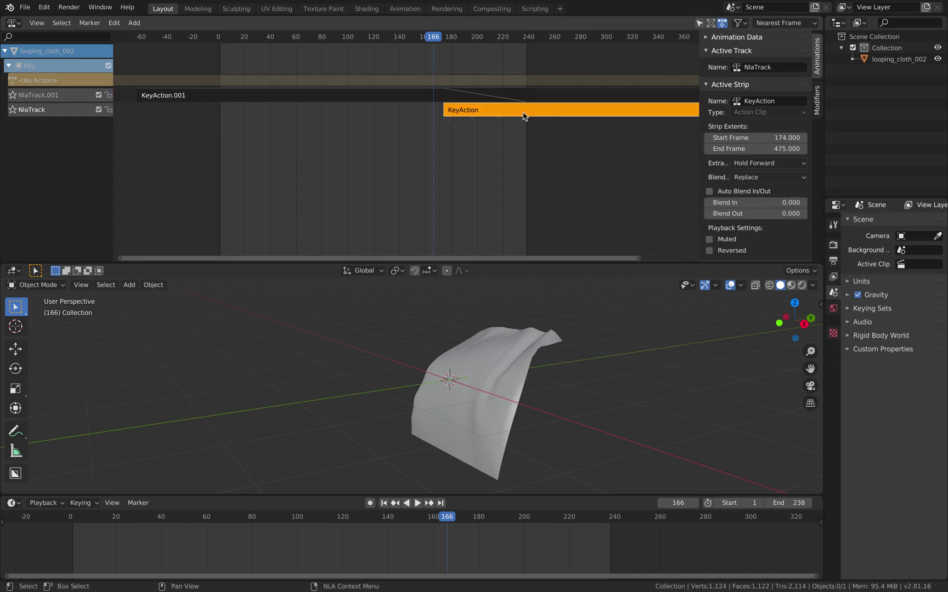
left_click(710, 191)
key("alt+a")
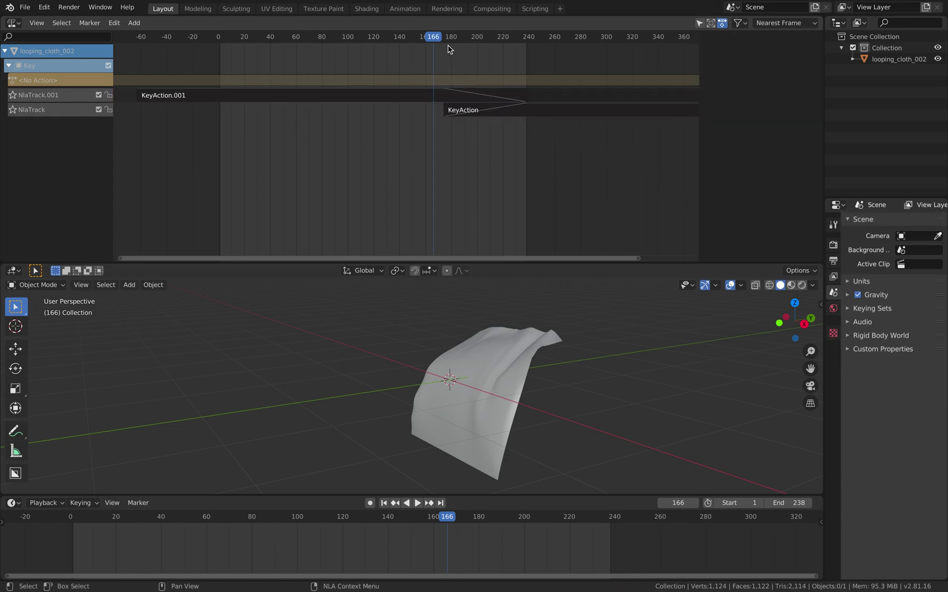
Step: Scrub frames 5 to 188 to check the crossfade between the two strips
left_click_drag(448, 37, 461, 37)
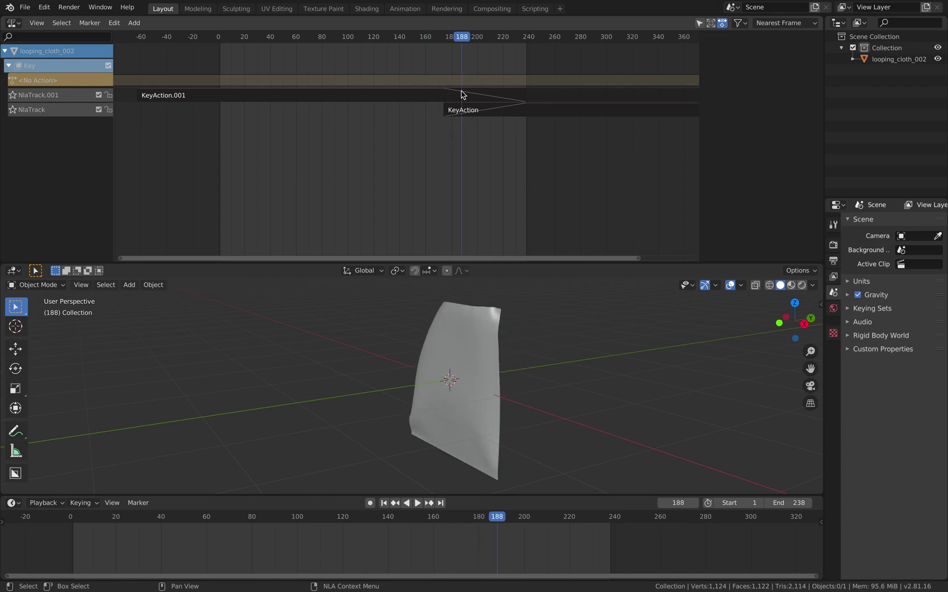
left_click(463, 93)
left_click(505, 110)
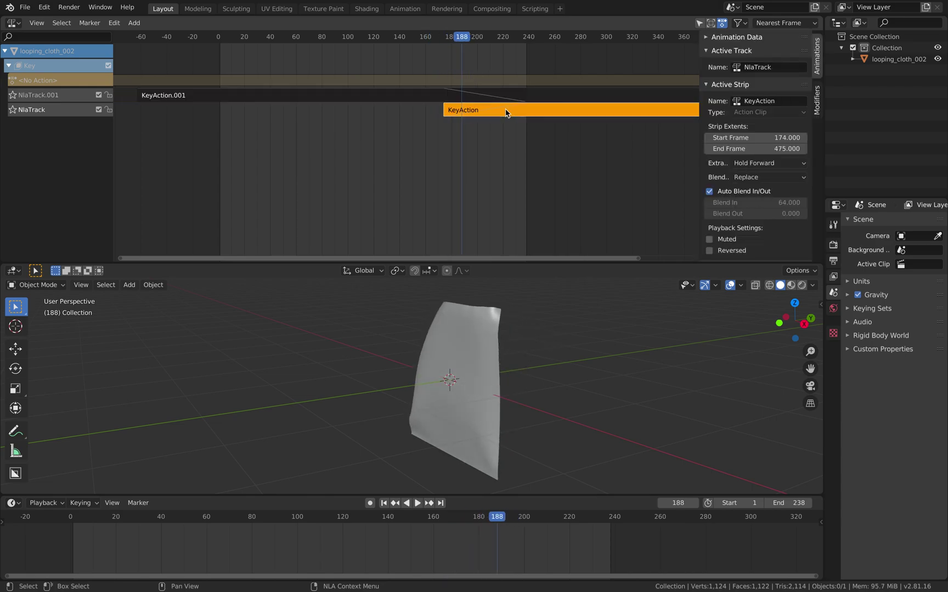
left_click(524, 142)
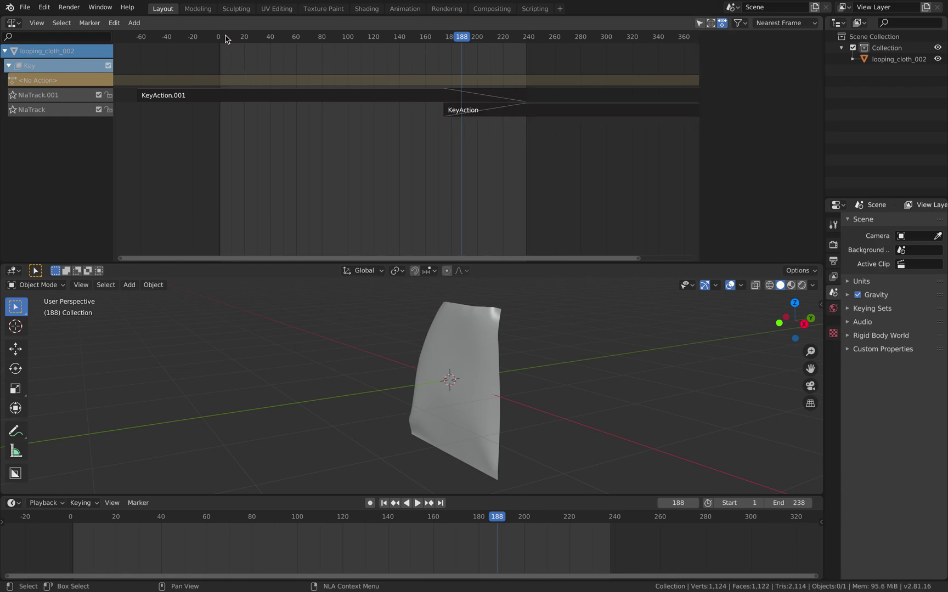
left_click_drag(225, 38, 437, 46)
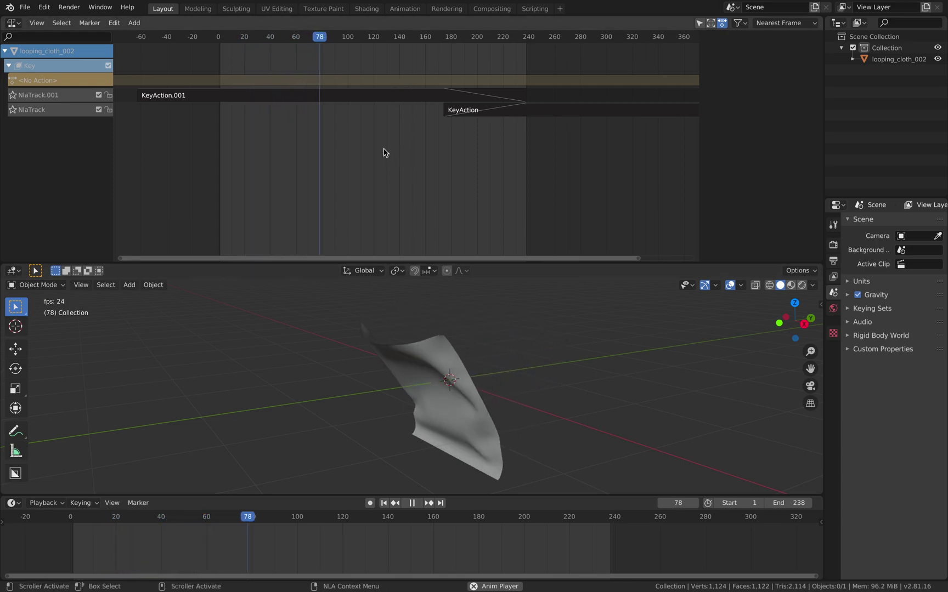
middle_click_drag(384, 152, 429, 150)
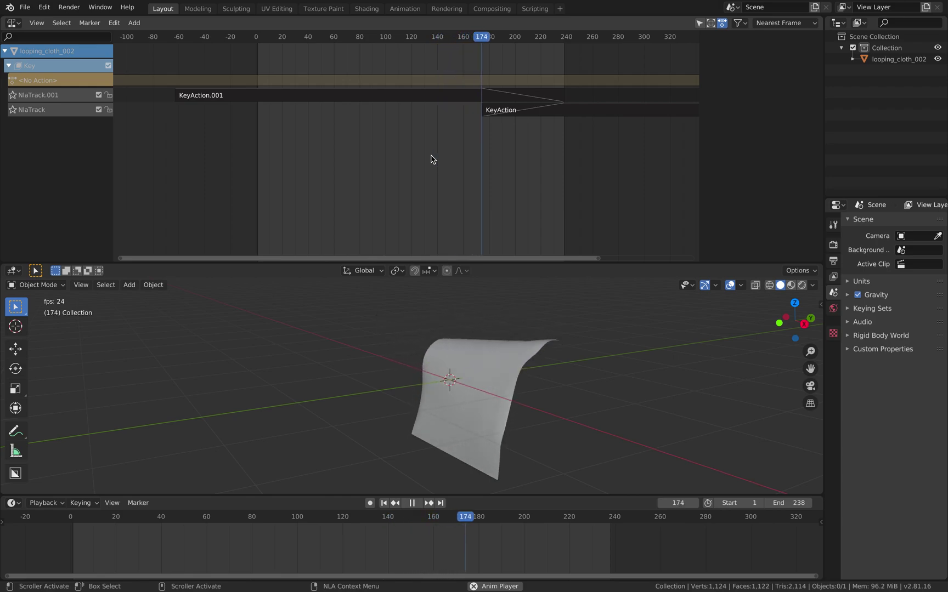
middle_click_drag(526, 389, 503, 382)
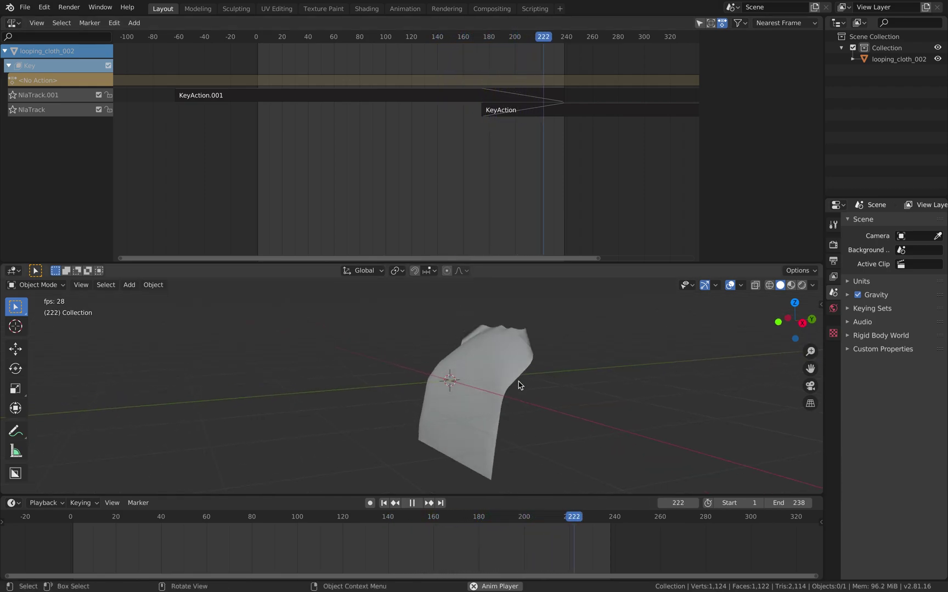
mouse_move(463, 392)
middle_mouse_down("shift")
mouse_move(433, 382)
mouse_move(454, 376)
middle_mouse_up("shift")
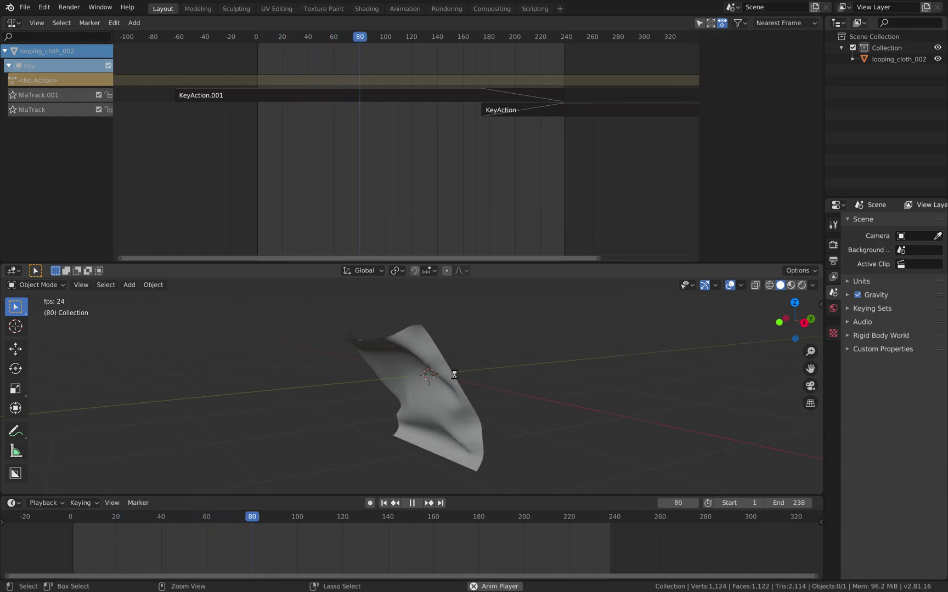
Step: Stop playback and save looping_cloth_Stage2_001.blend at frame 237
key("space")
key("ctrl+s")
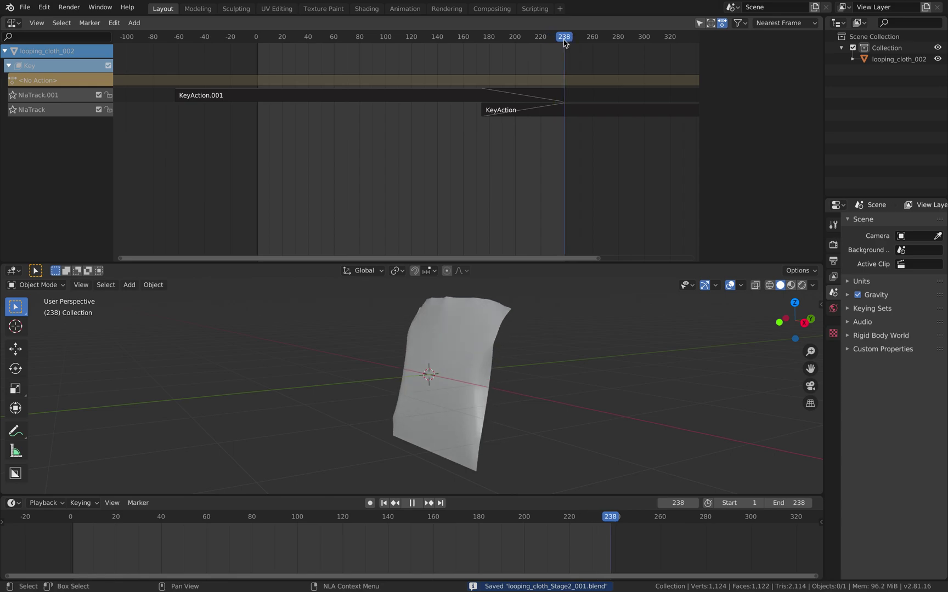
key("space")
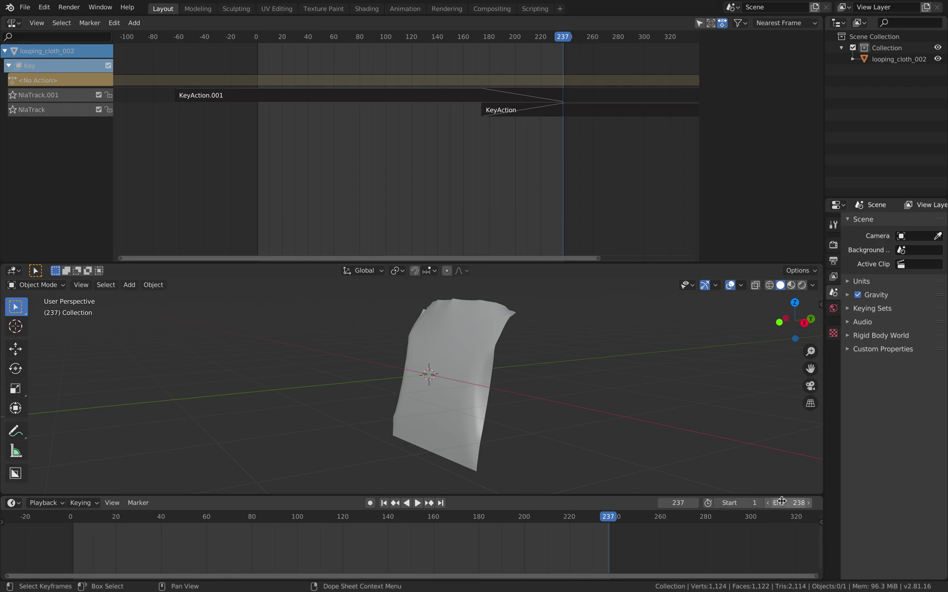
Step: Set the scene end frame to 237 and play back the loop near its end
key("Return")
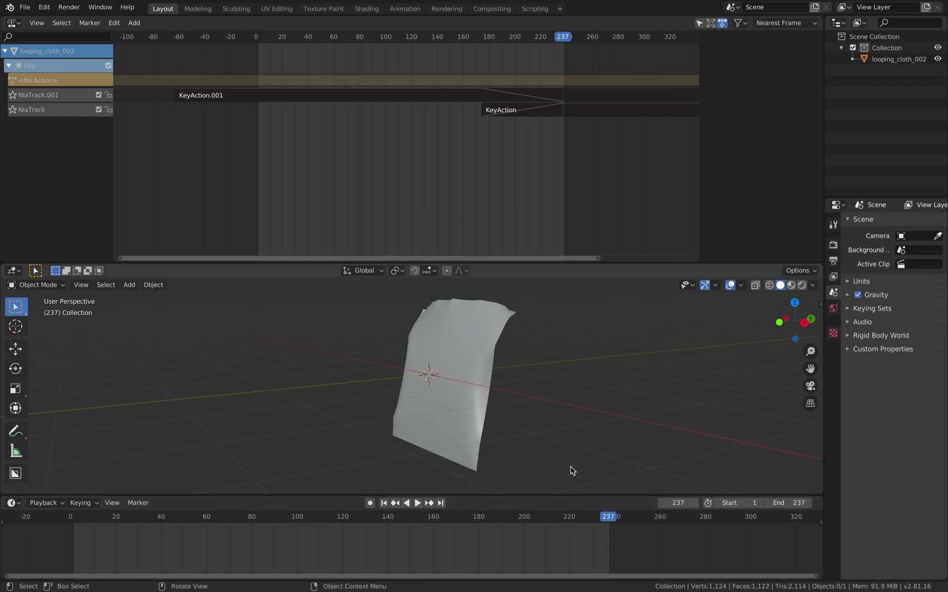
left_click(548, 38)
key("space")
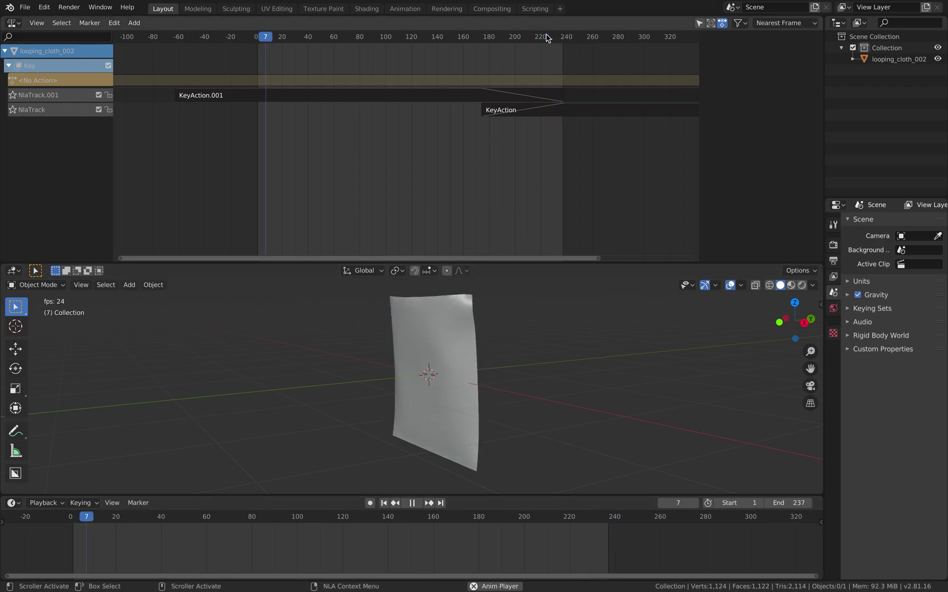
left_click(523, 37)
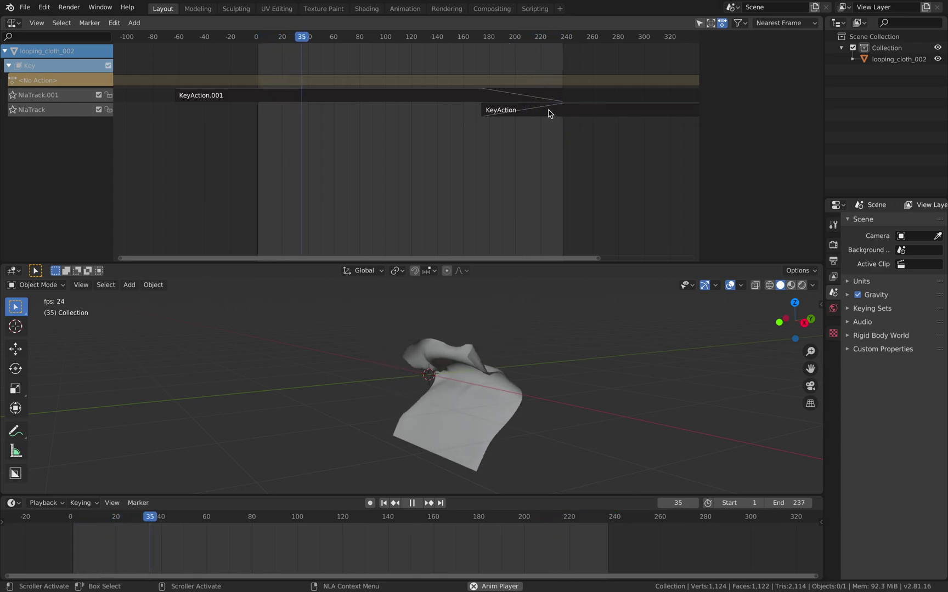
Step: Save the file as the incremented version looping_cloth_Stage2_002.blend
key("super+s")
left_click(27, 9)
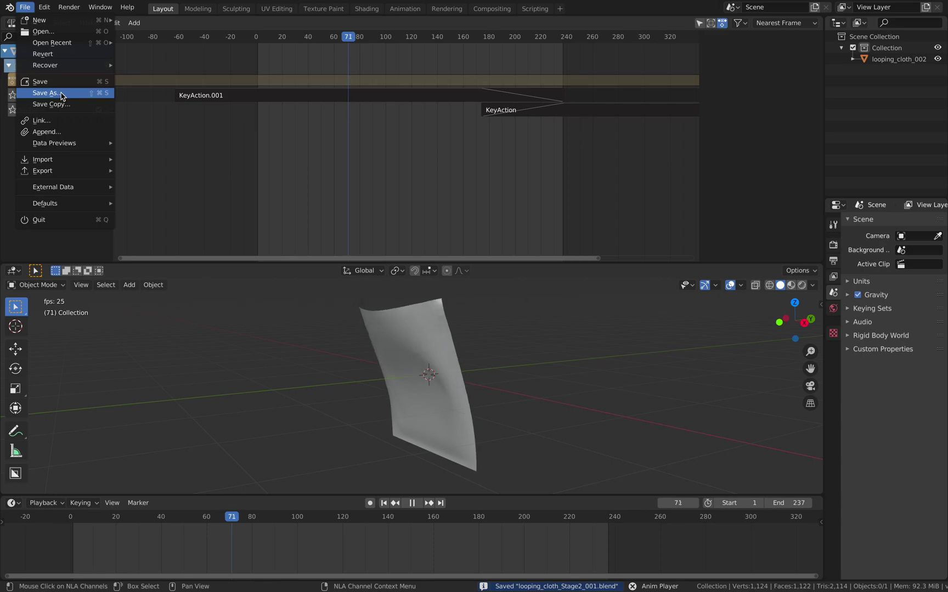
key("shift+super+s")
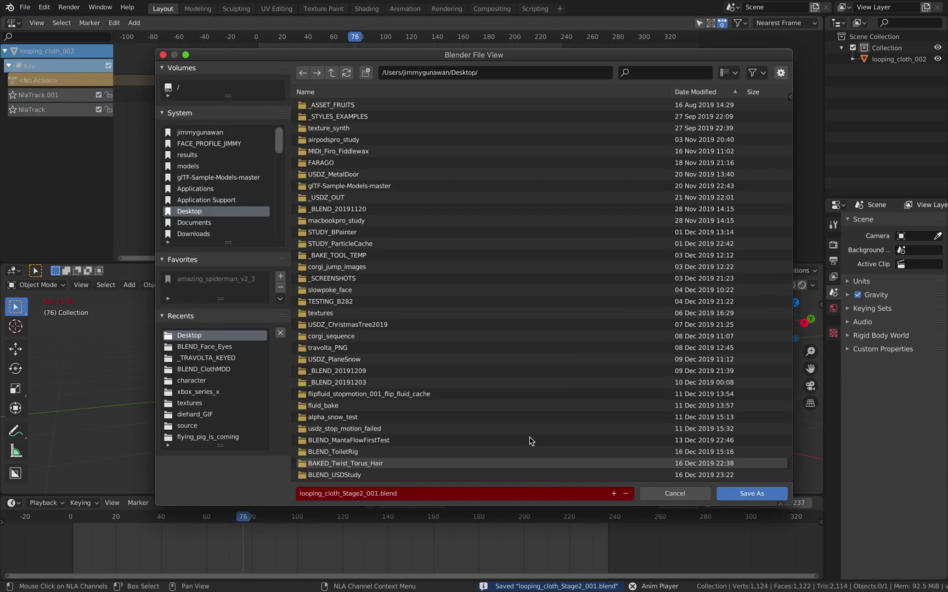
left_click(614, 494)
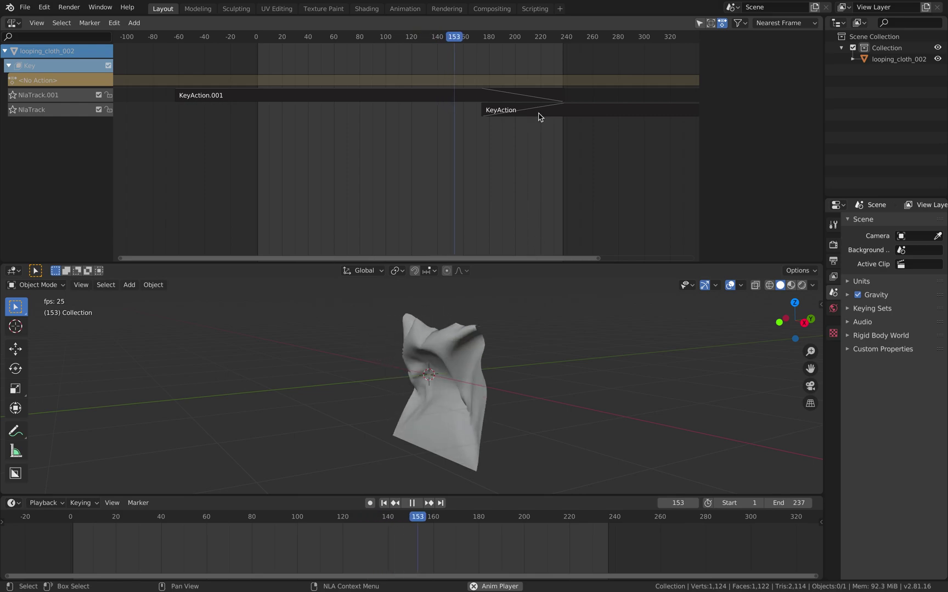
left_click(539, 109)
Step: Select and deselect the KeyAction strips, replay the loop to frame 122, and select the cloth
key("n")
left_click(539, 98, "shift")
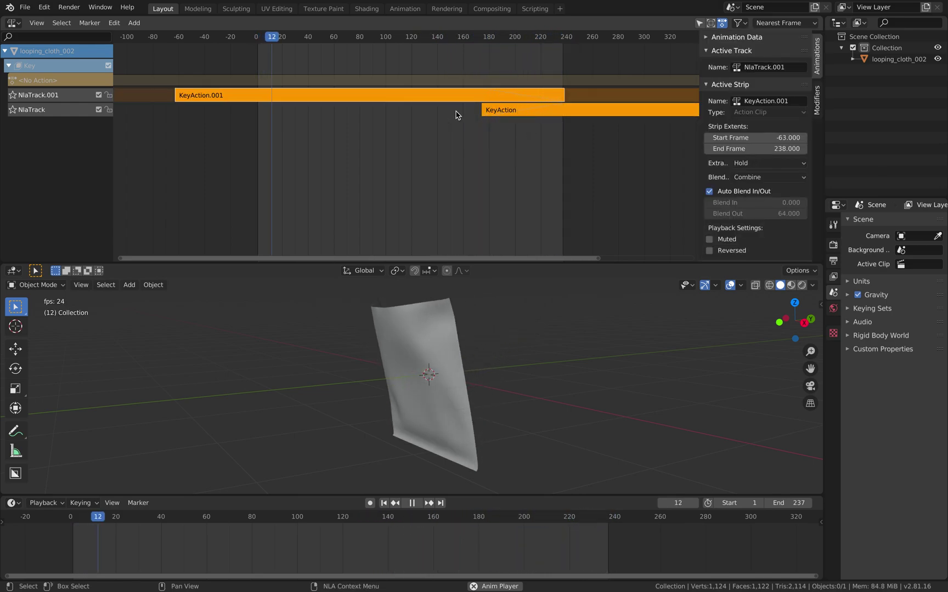
left_click(499, 76)
key("space")
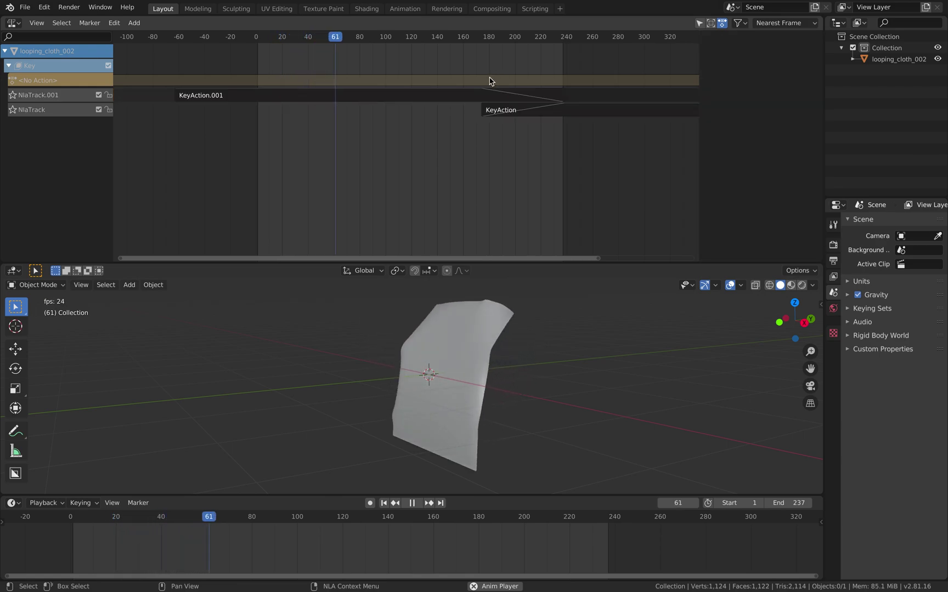
key("space")
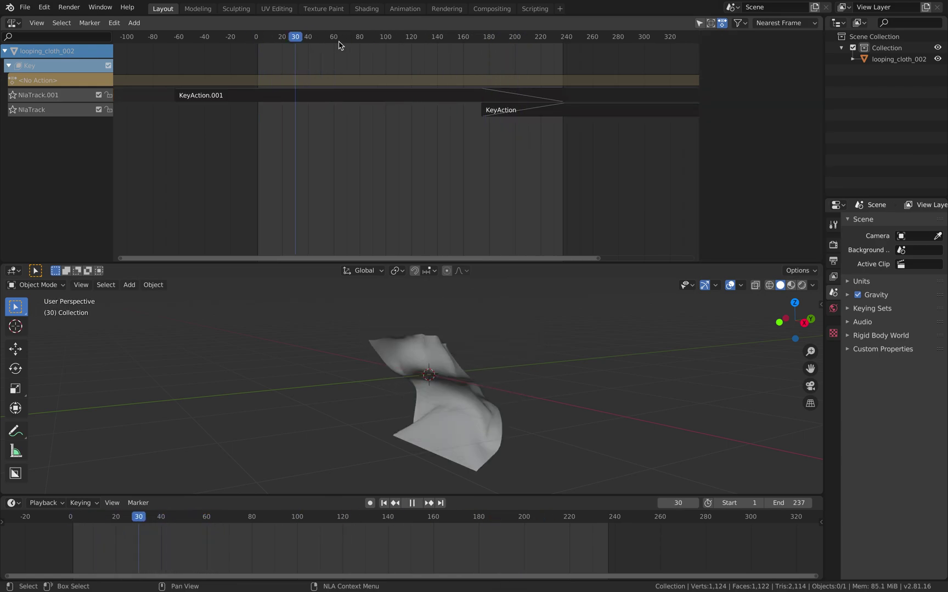
left_click(411, 36)
key("space")
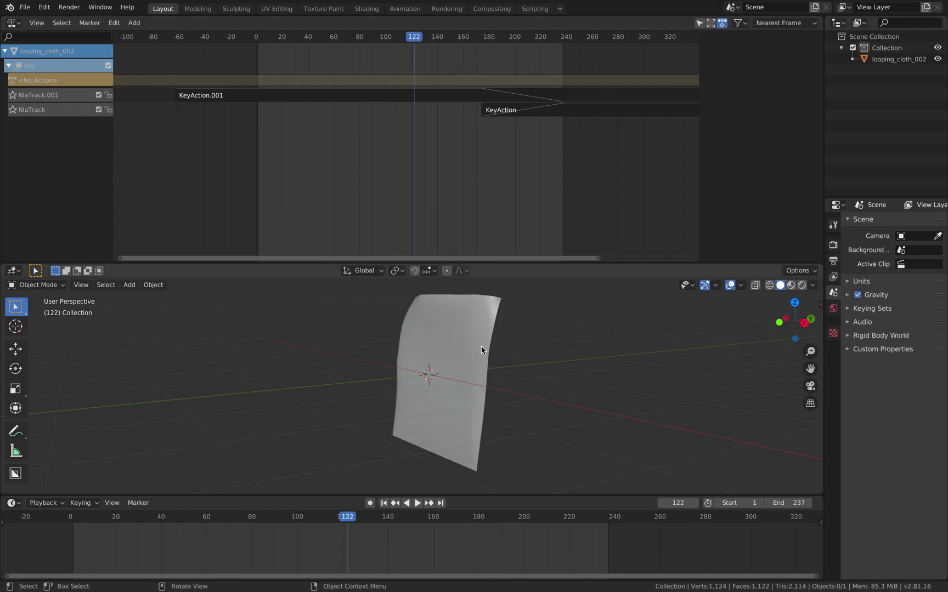
left_click(484, 353)
middle_click_drag(551, 355, 525, 397)
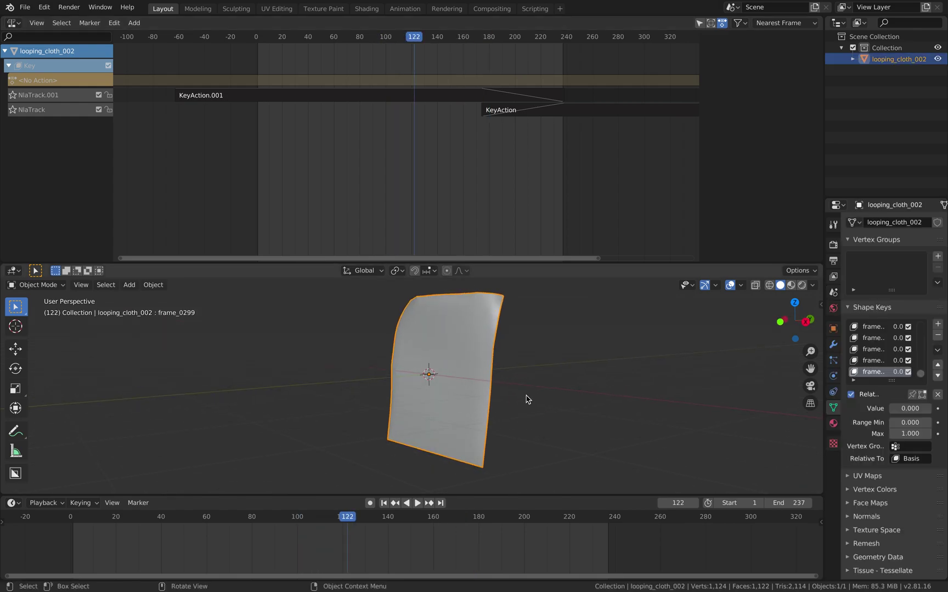
scroll(525, 399, "down", 1)
Step: Rewind to the first frame and select only the cloth object
left_click(385, 503)
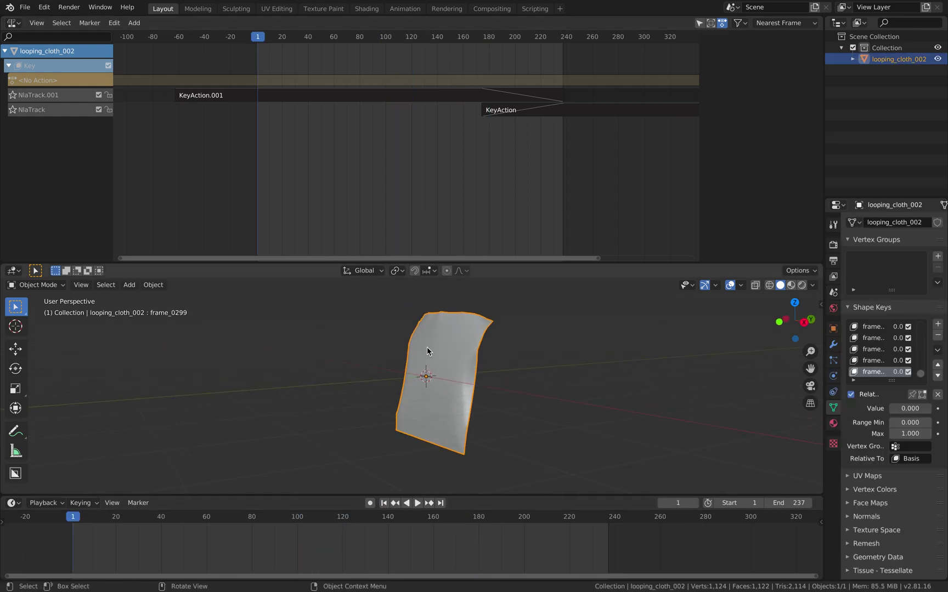
key("alt+a")
left_click(440, 393)
Step: Export the cloth as looping_cloth_Stage2_LOOP.mdd, then request a new General file
left_click(26, 8)
mouse_move(54, 170)
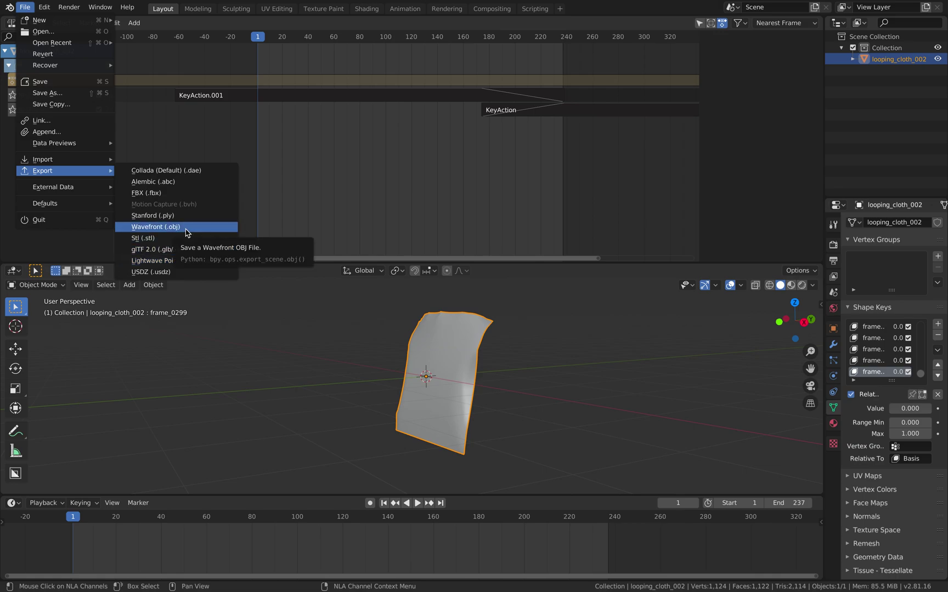
left_click(181, 260)
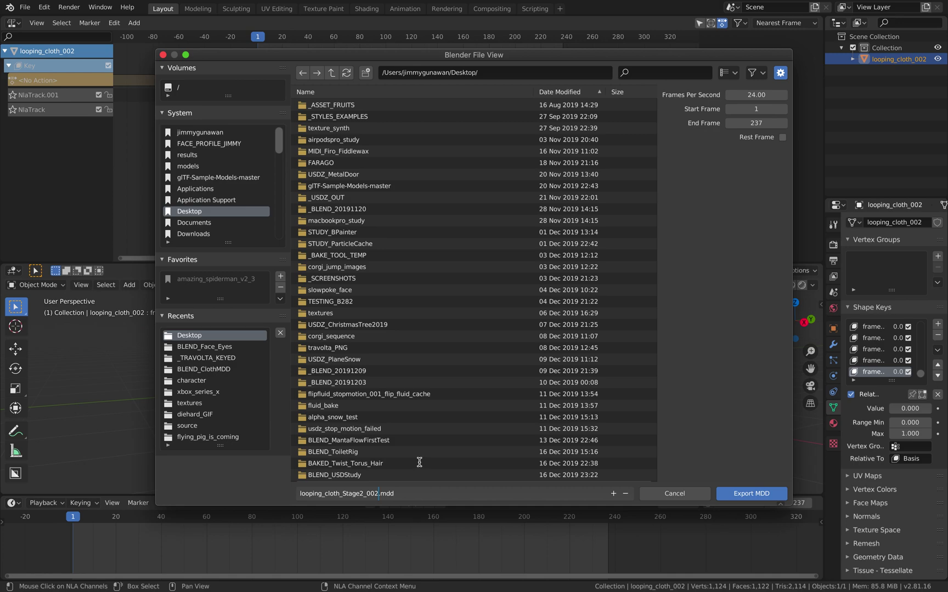
key("Return")
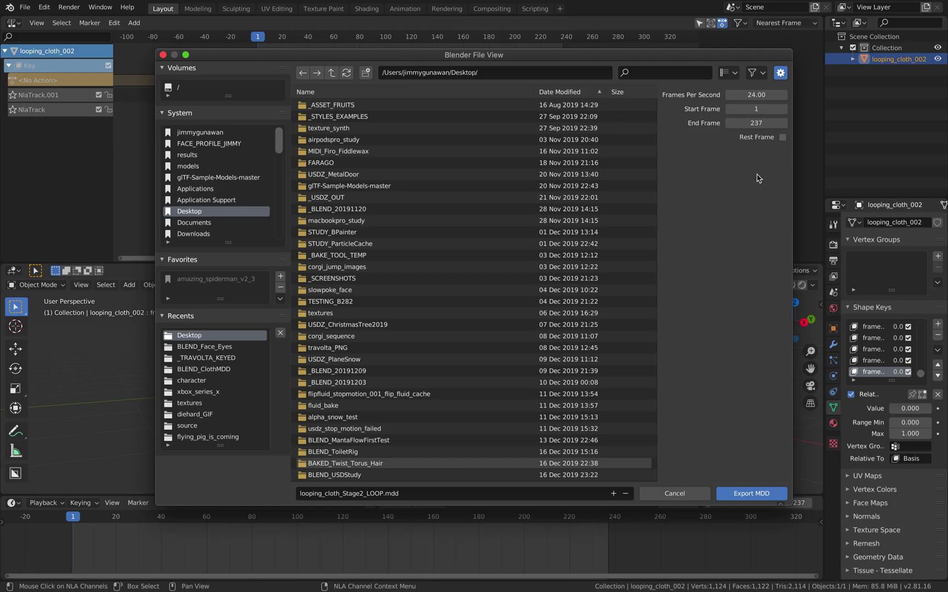
key("Return")
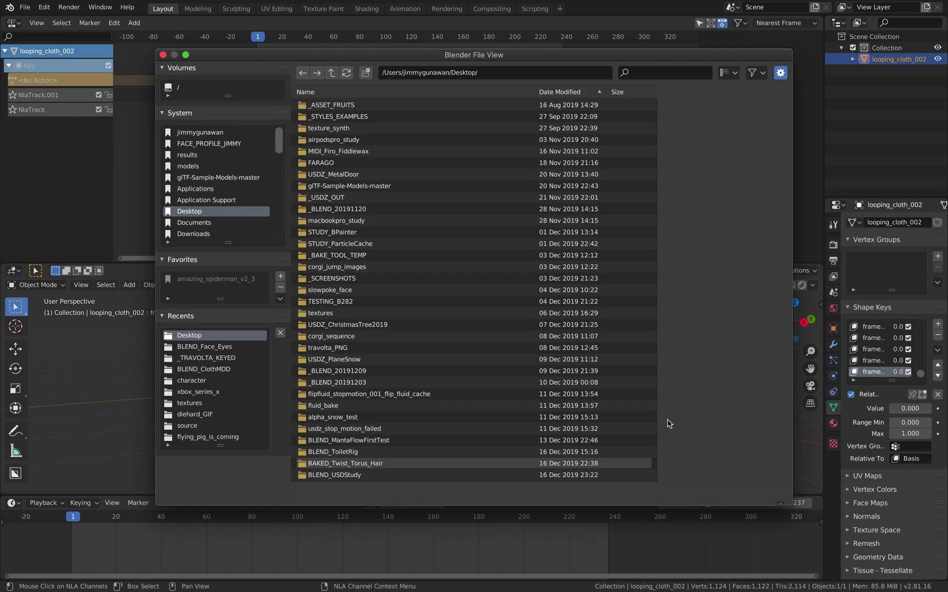
left_click(24, 7)
left_click(124, 22)
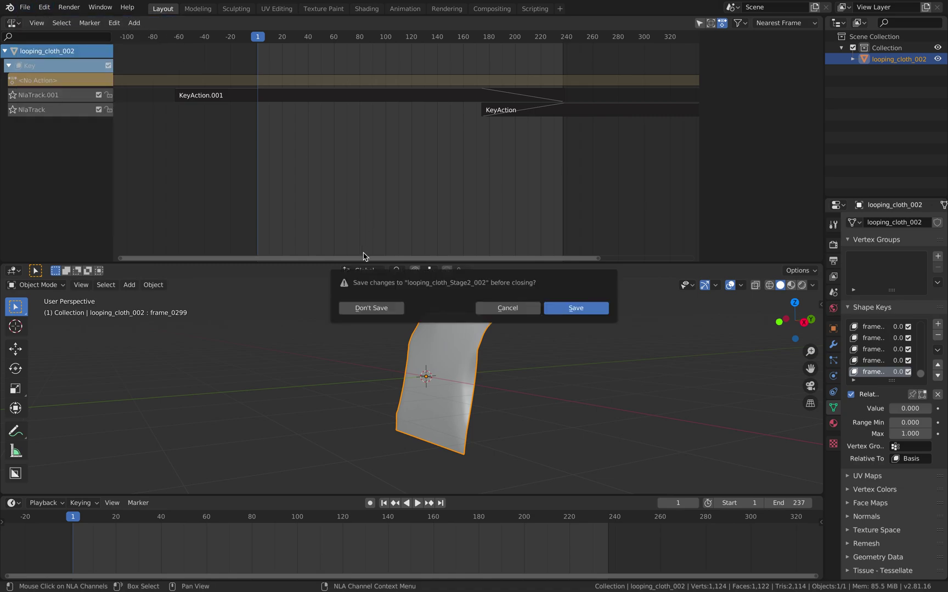
Step: Discard changes and delete the default cube, camera and light from the new scene
left_click(380, 309)
middle_click_drag(350, 226, 352, 213)
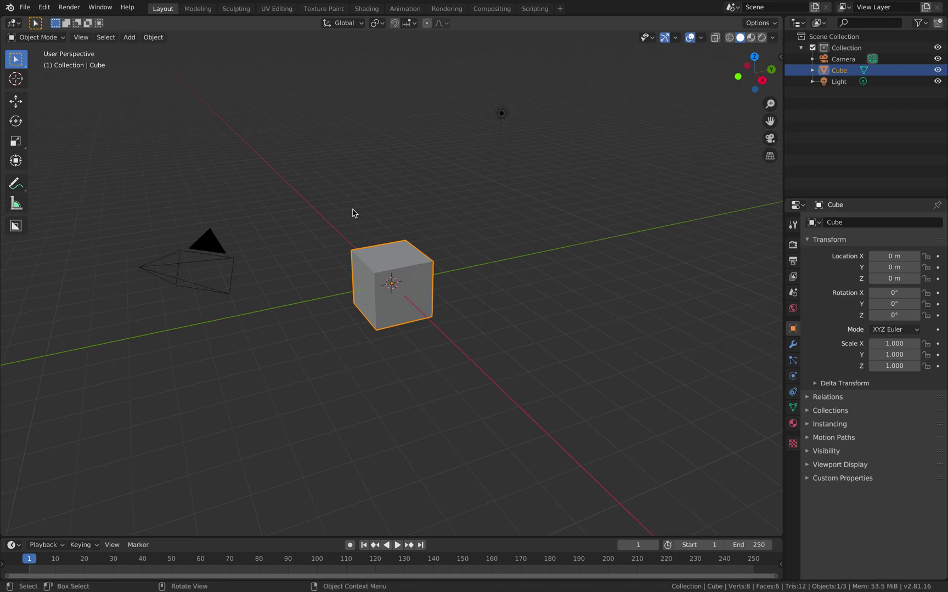
key("alt+a")
key("a")
key("x")
left_click(355, 211)
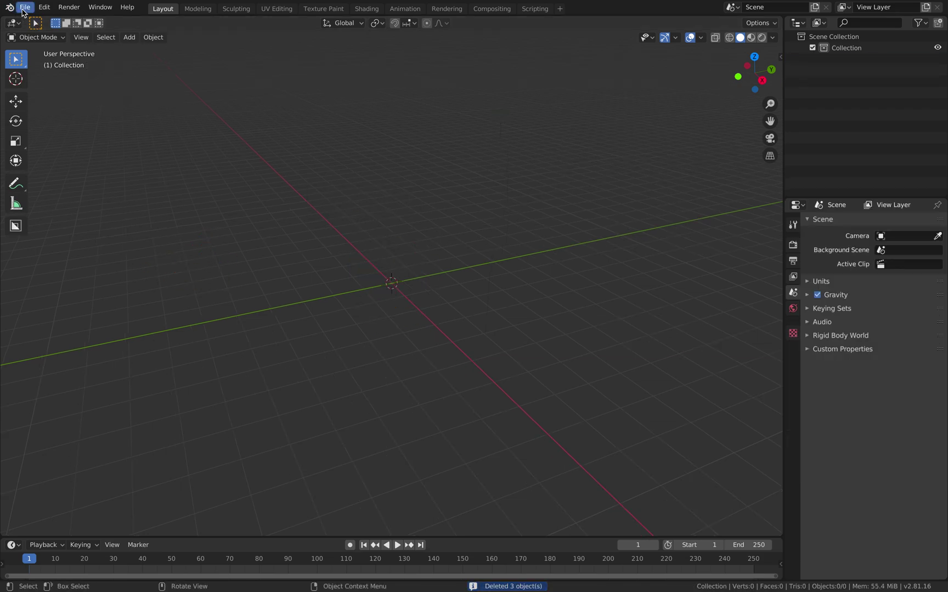
Step: Import reference.obj from the Desktop with Keep Vert Order enabled, leaving it selected
left_click(24, 7)
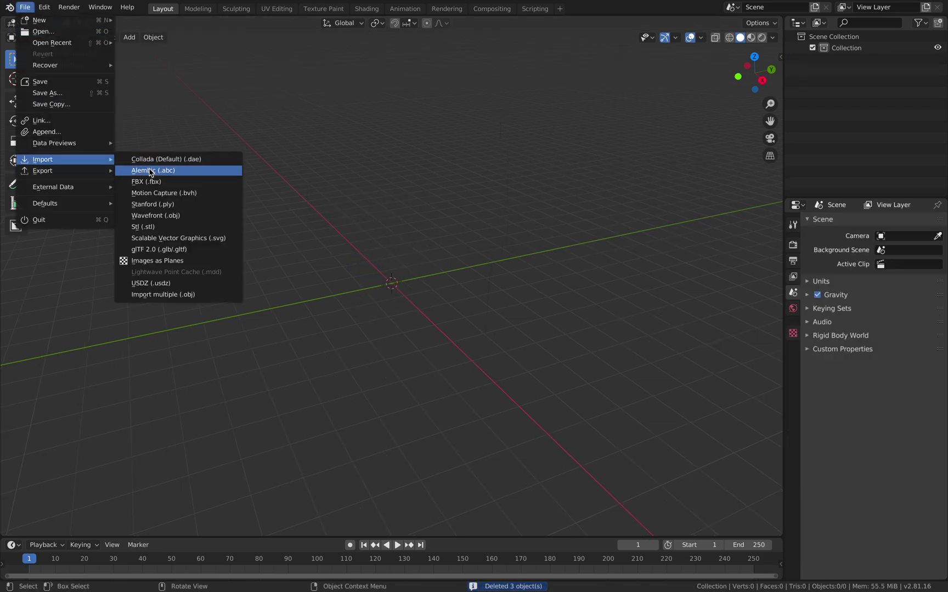
left_click(208, 296)
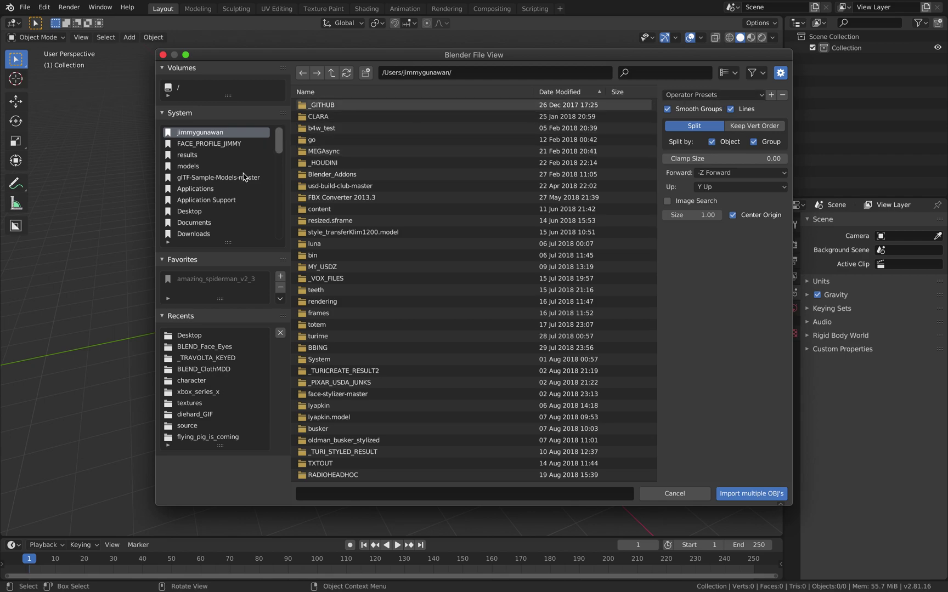
left_click(221, 212)
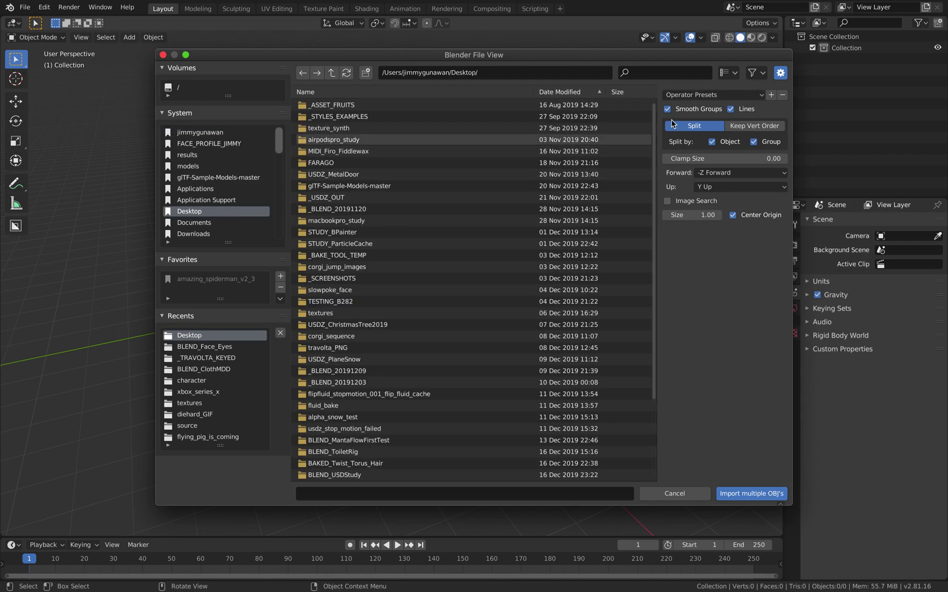
left_click(740, 128)
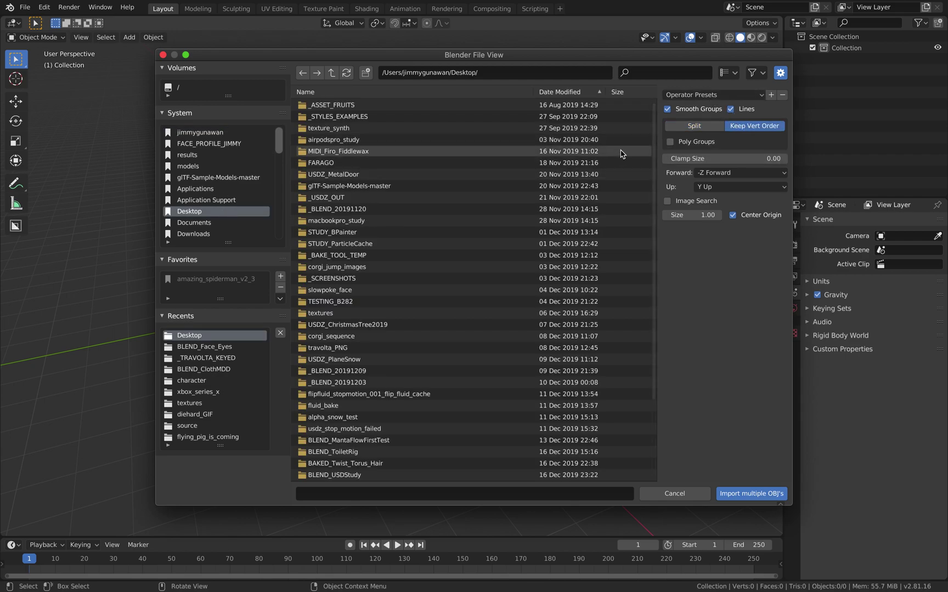
scroll(656, 153, "down", 5)
left_click(328, 475)
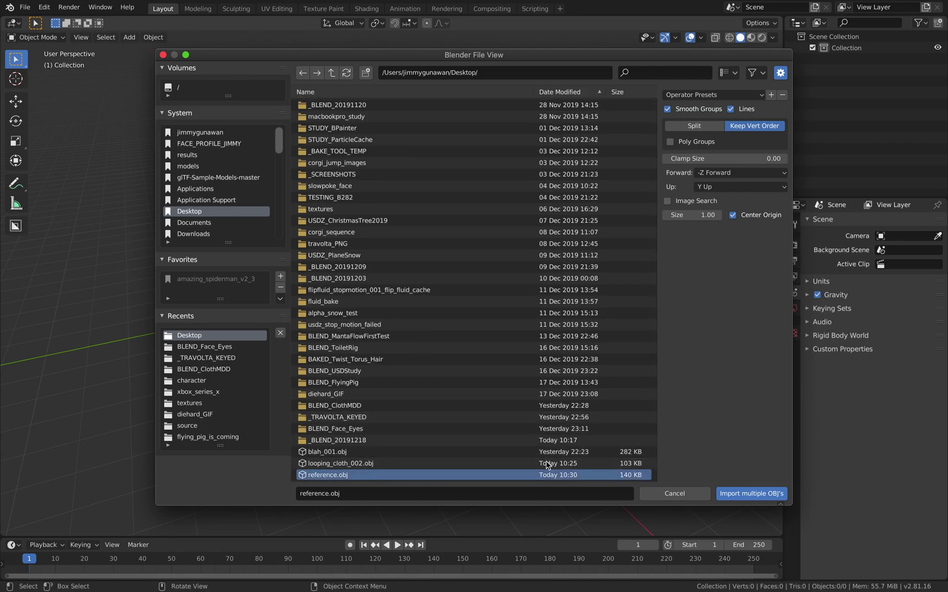
left_click(737, 493)
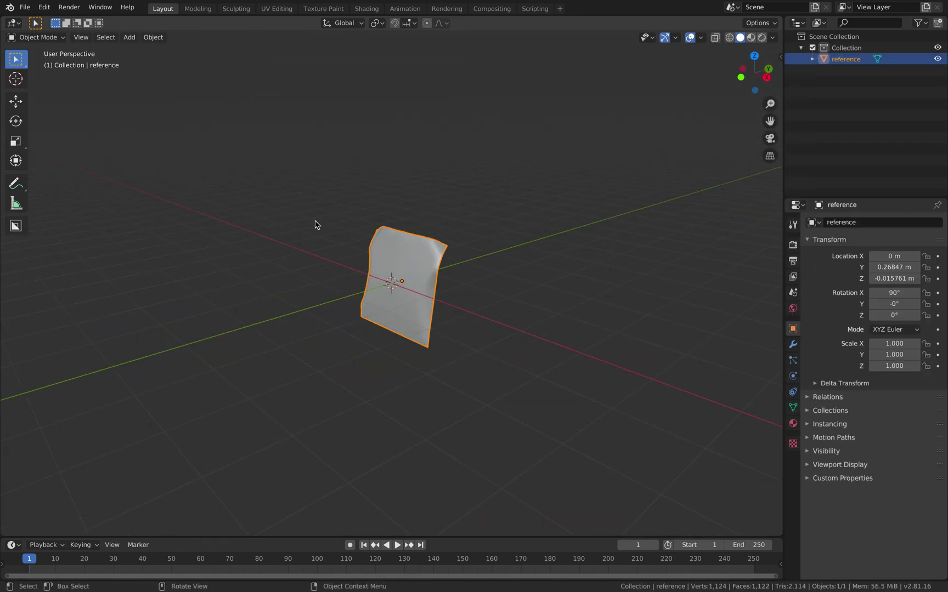
left_click(362, 193)
left_click(407, 241)
Step: Load looping_cloth_Stage2_LOOP.mdd from the Desktop onto the reference mesh and play it
left_click(25, 7)
mouse_move(64, 159)
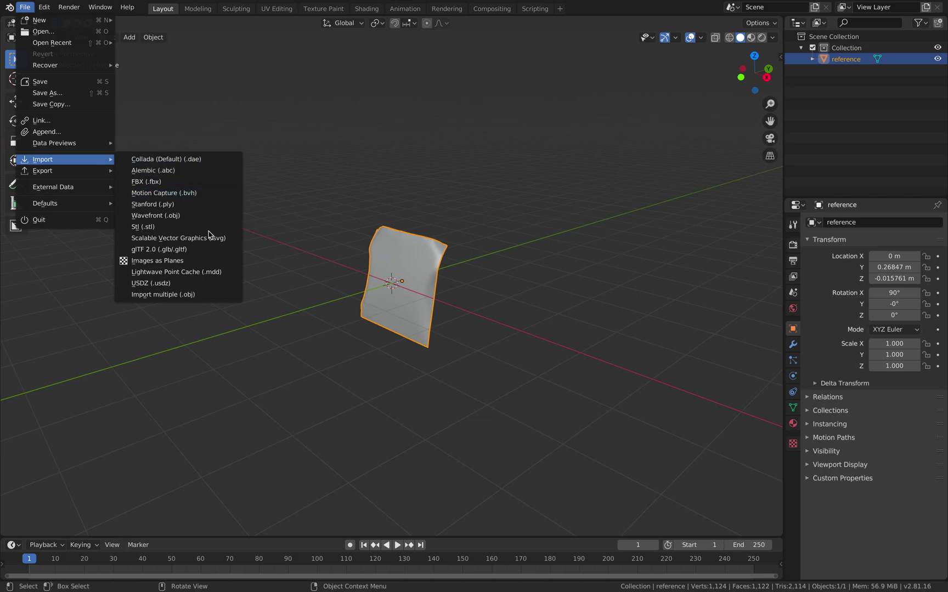
left_click(210, 274)
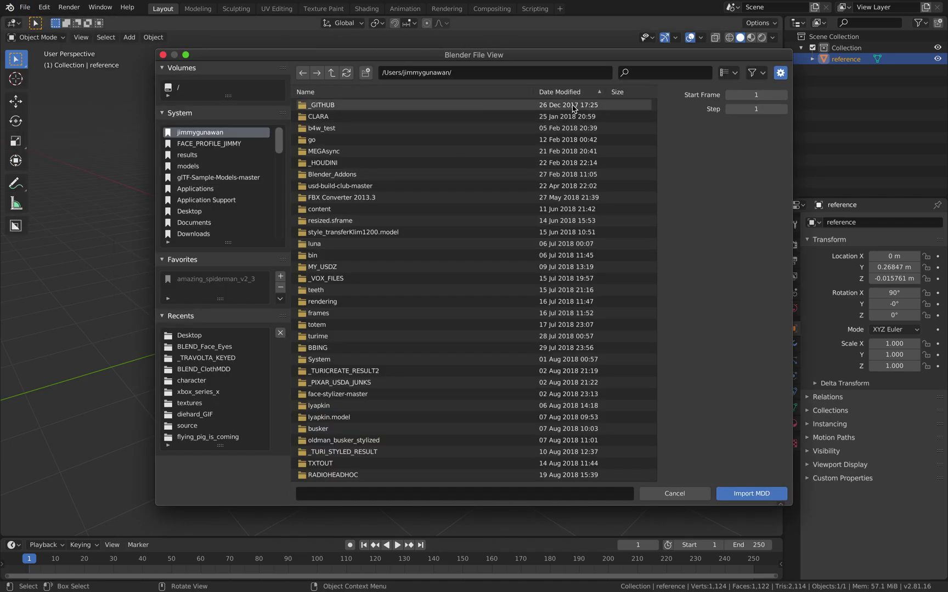
left_click(578, 93)
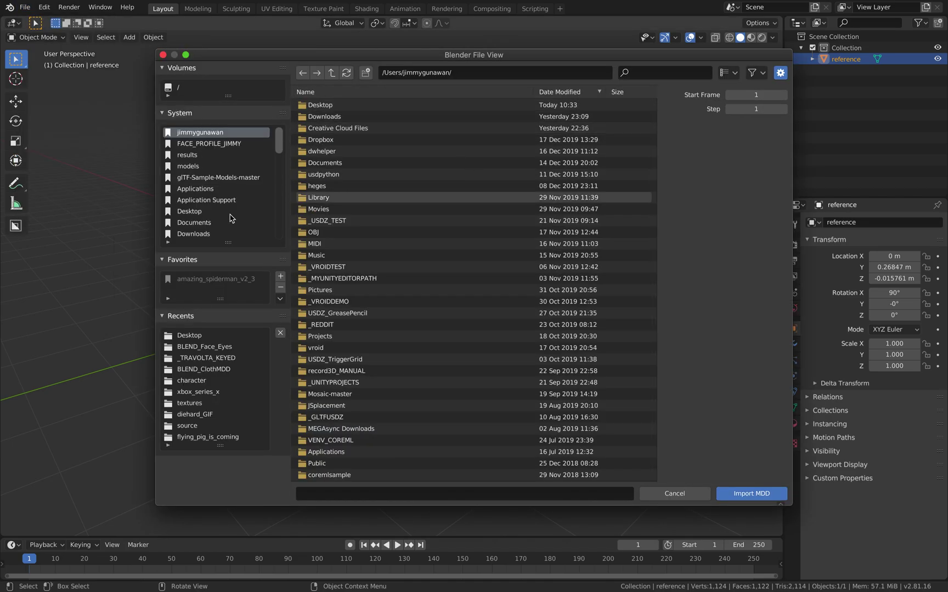
left_click(214, 213)
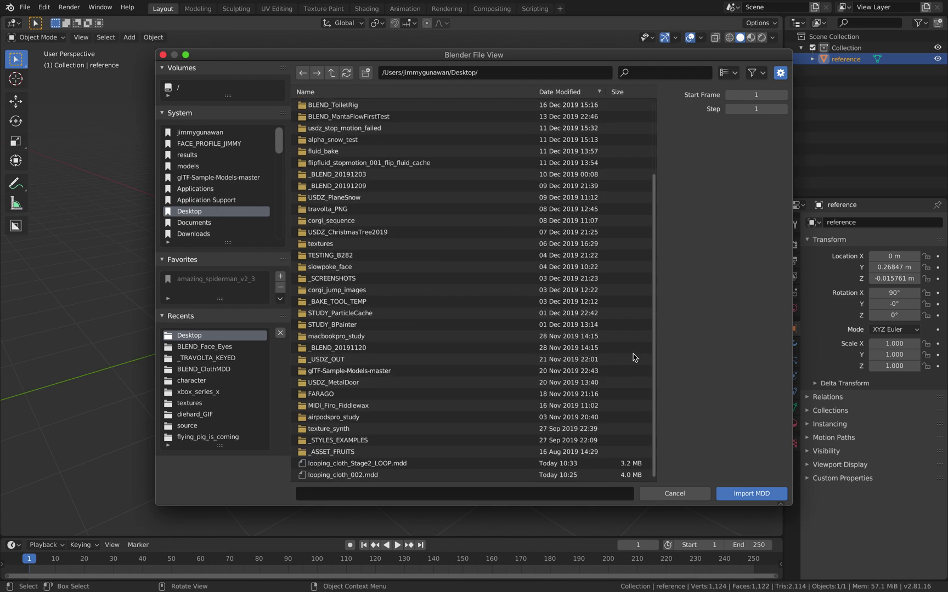
left_click(394, 464)
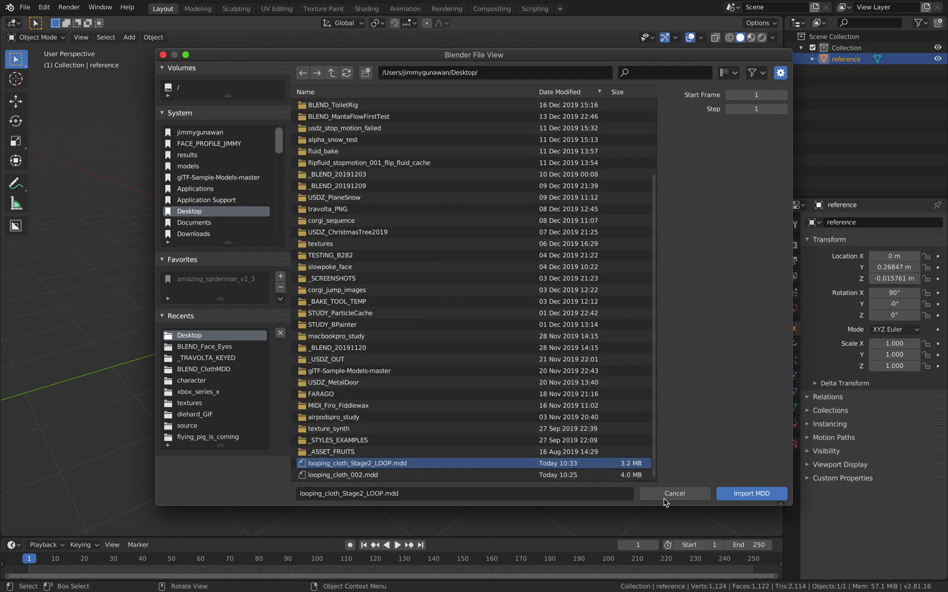
left_click(744, 493)
key("space")
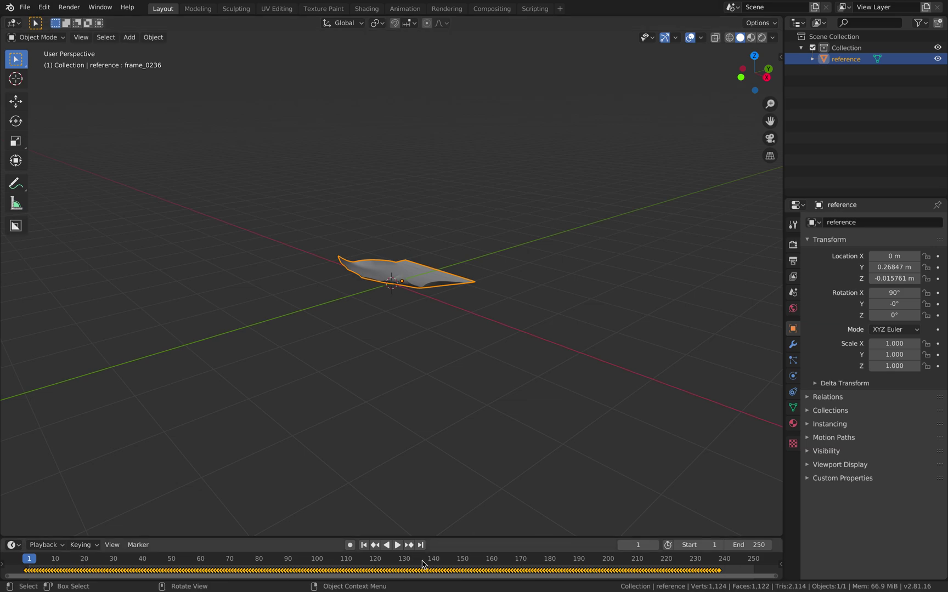
Step: Scrub to the cache's last frames, then play the cloth animation from the start
left_click_drag(519, 559, 720, 568)
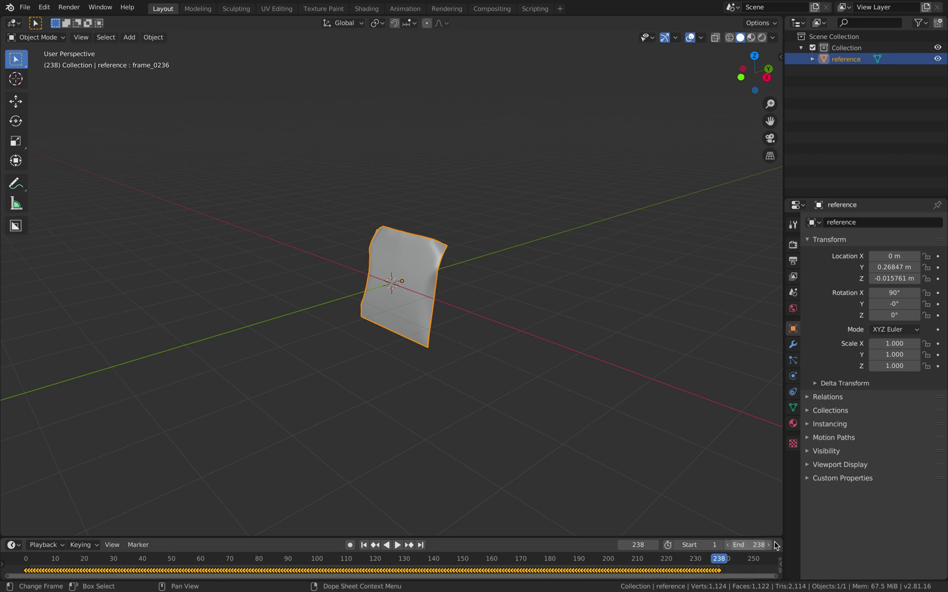
key("space")
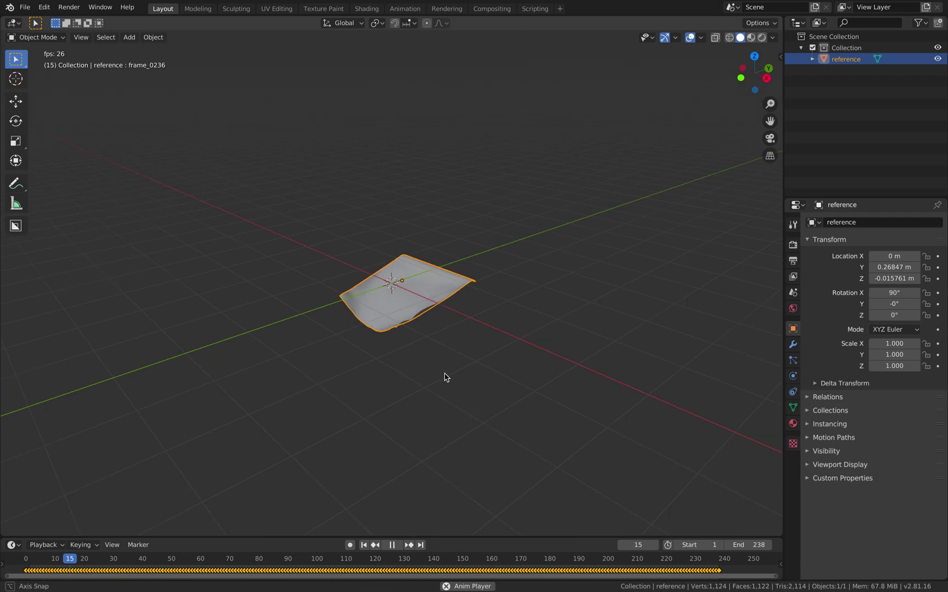
middle_click_drag(444, 377, 466, 387)
key("space")
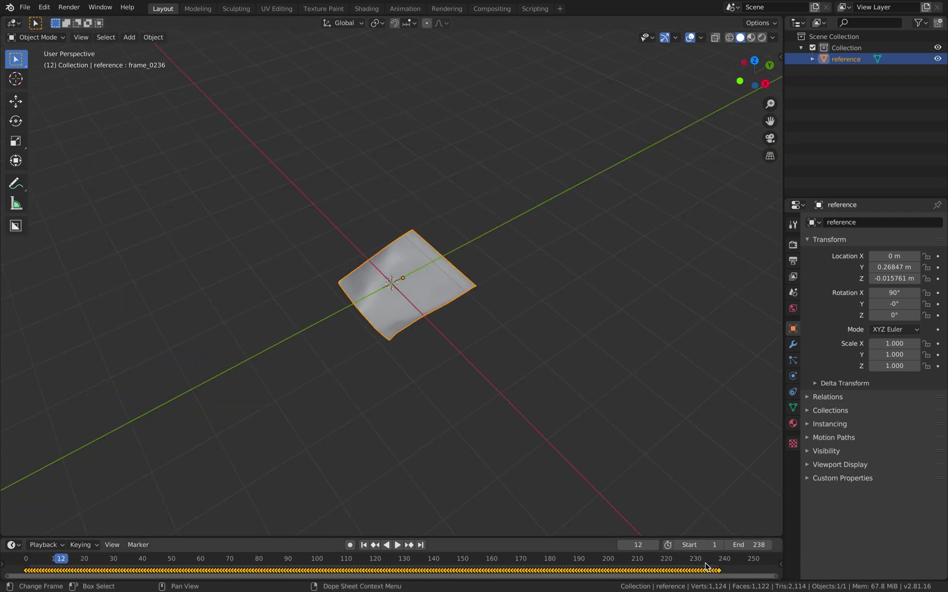
left_click(26, 561)
key("space")
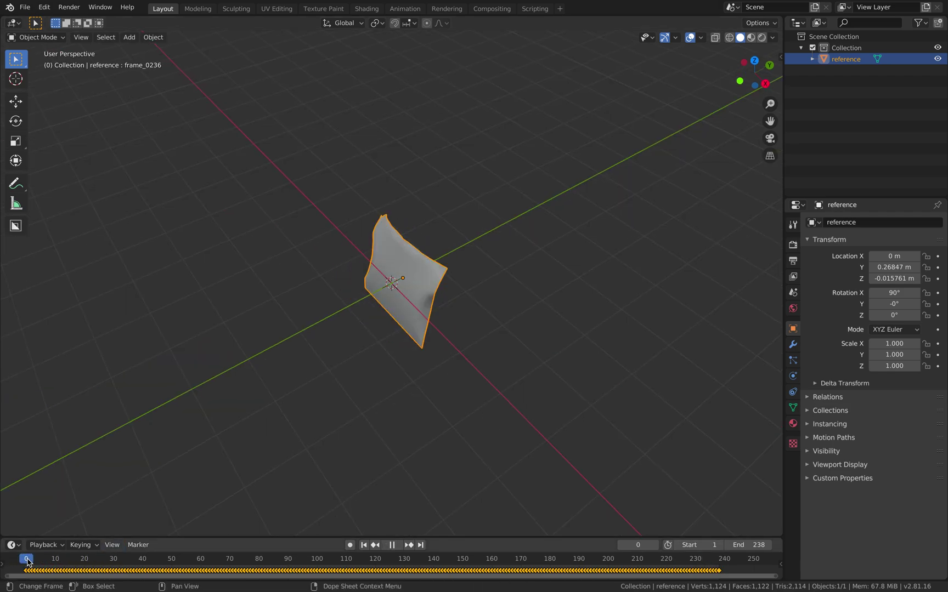
key("Escape")
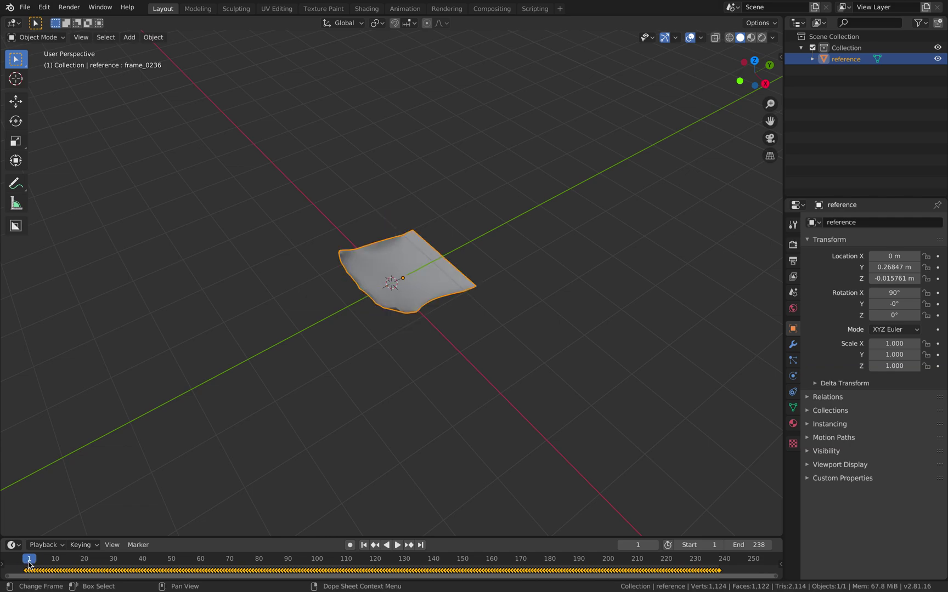
Step: Deselect the timeline keyframes, undo an accidental mesh deletion, and replay the animation
left_click(26, 573)
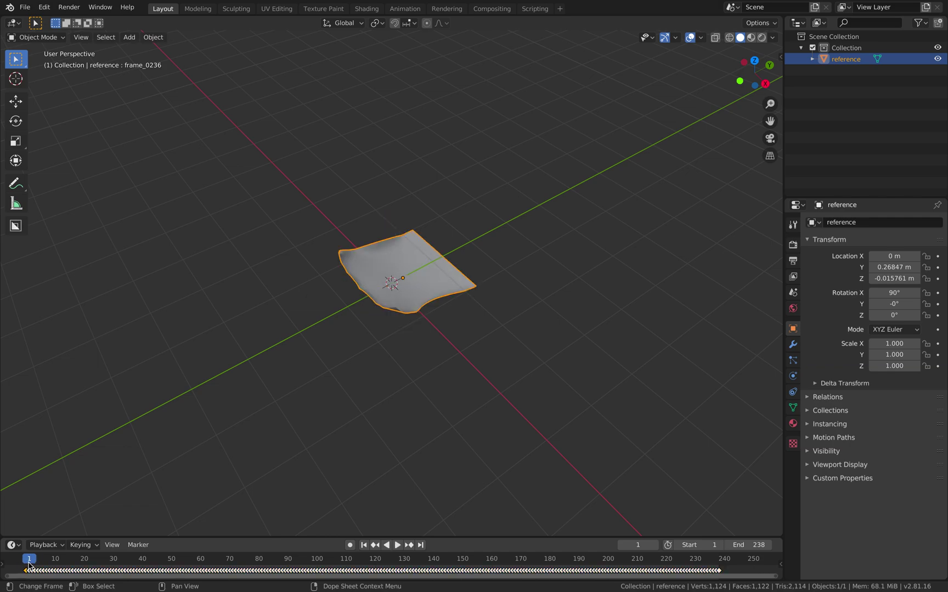
key("Delete")
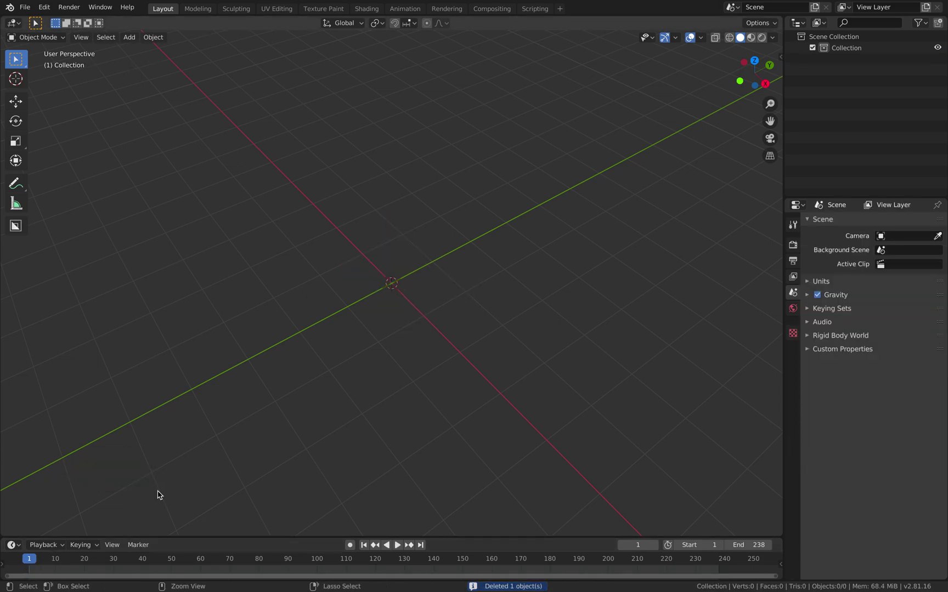
key("ctrl+z")
key("x")
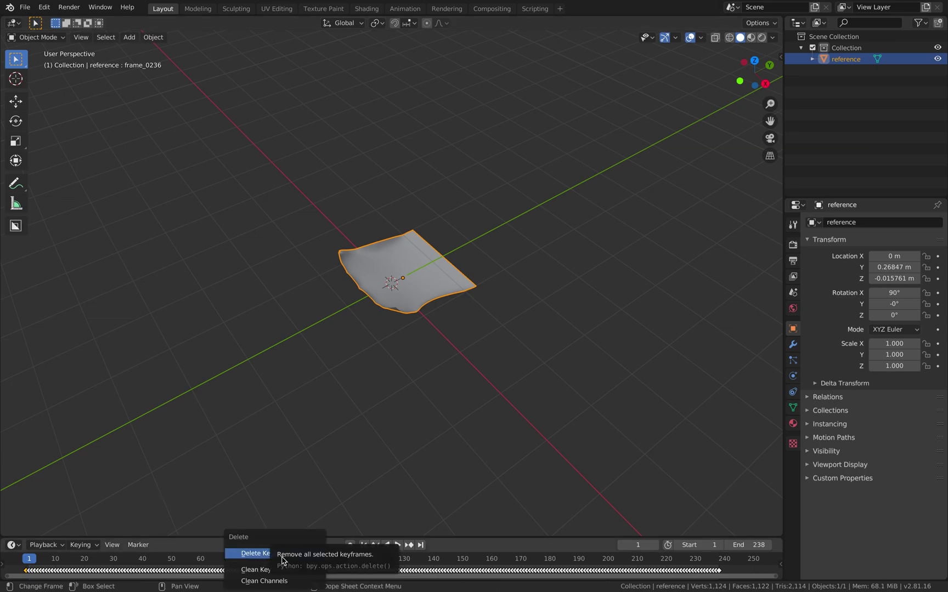
left_click(282, 557)
key("space")
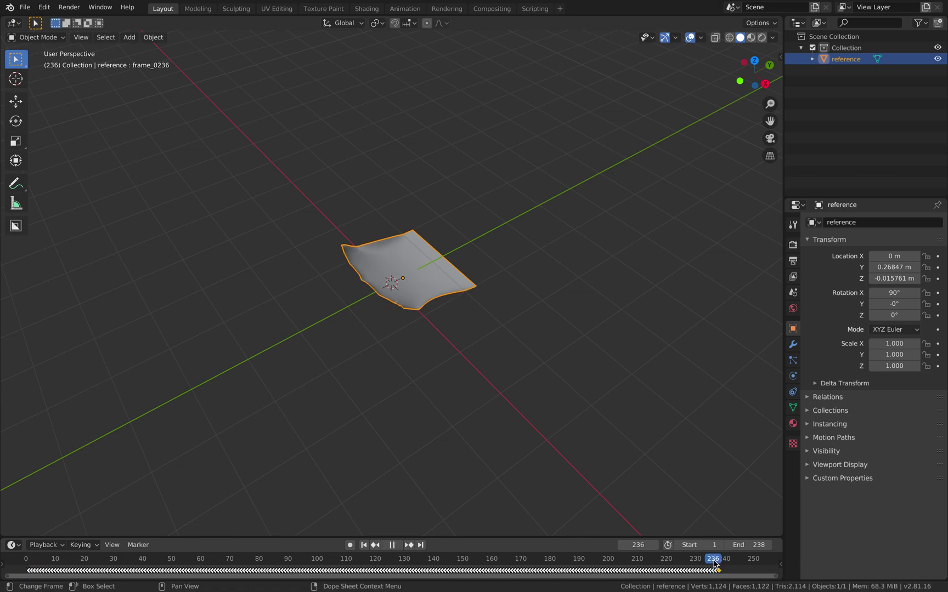
key("space")
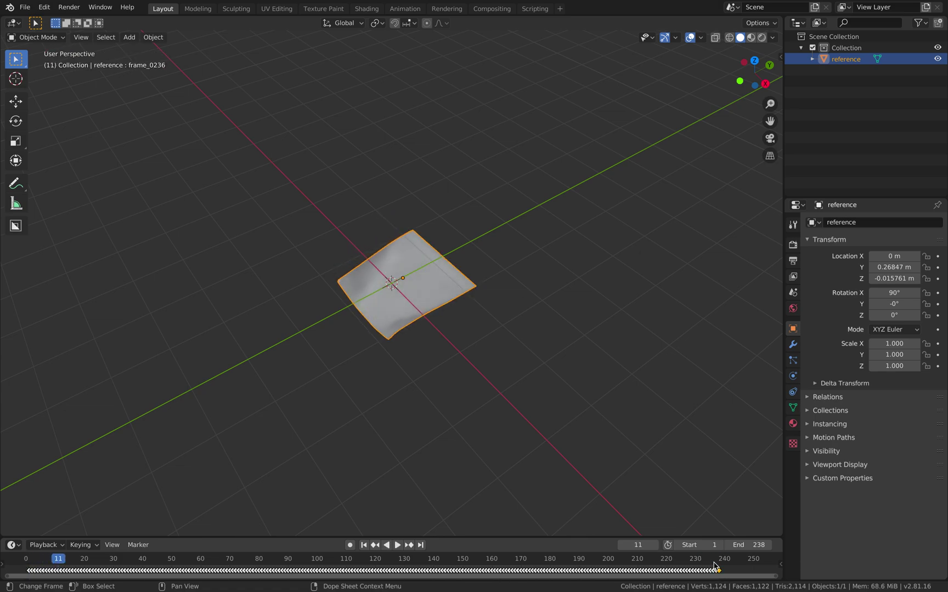
Step: Trim the loop to end at frame 237 and play it back to check
left_click_drag(717, 566, 720, 566)
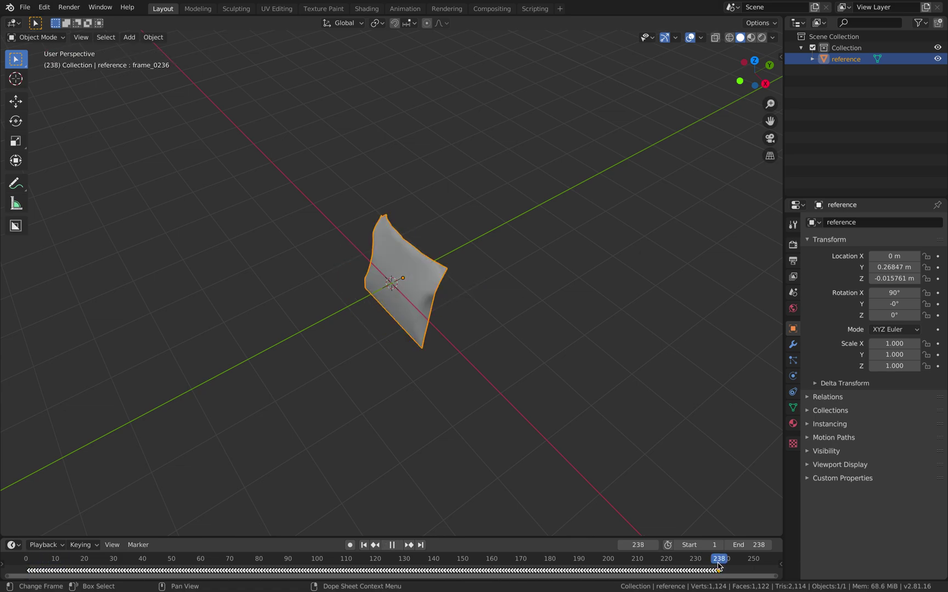
key("x")
left_click(720, 571)
key("x")
left_click(719, 552)
left_click_drag(719, 562, 716, 563)
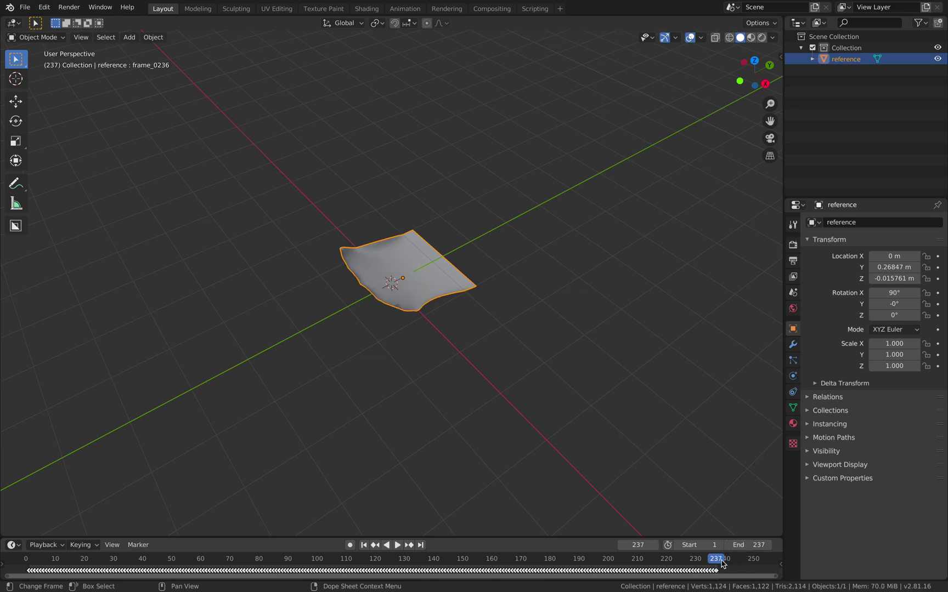
key("space")
middle_click_drag(510, 365, 310, 276)
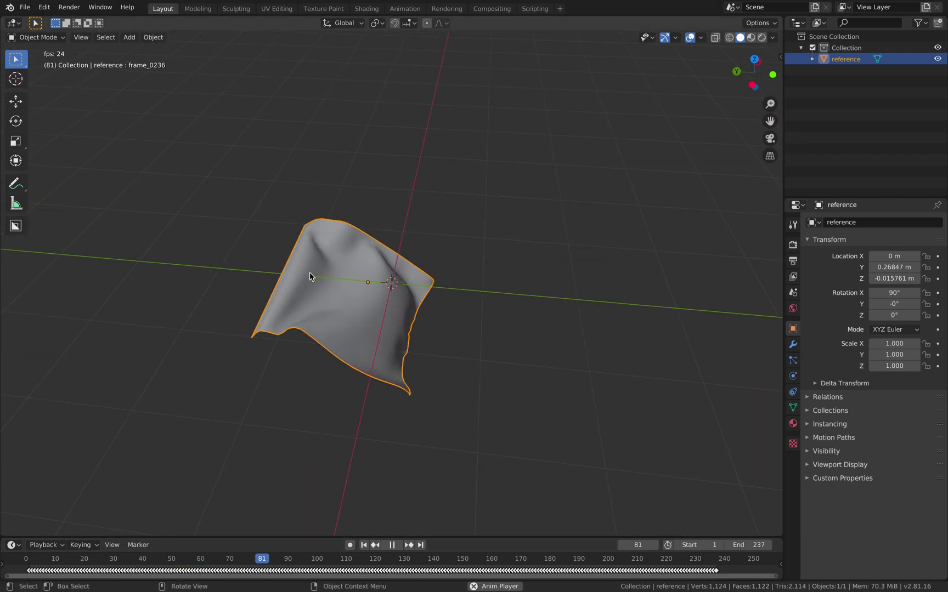
Step: Save the scene to the Desktop as looping_cloth_Stage3_001.blend
left_click(25, 7)
left_click(42, 94)
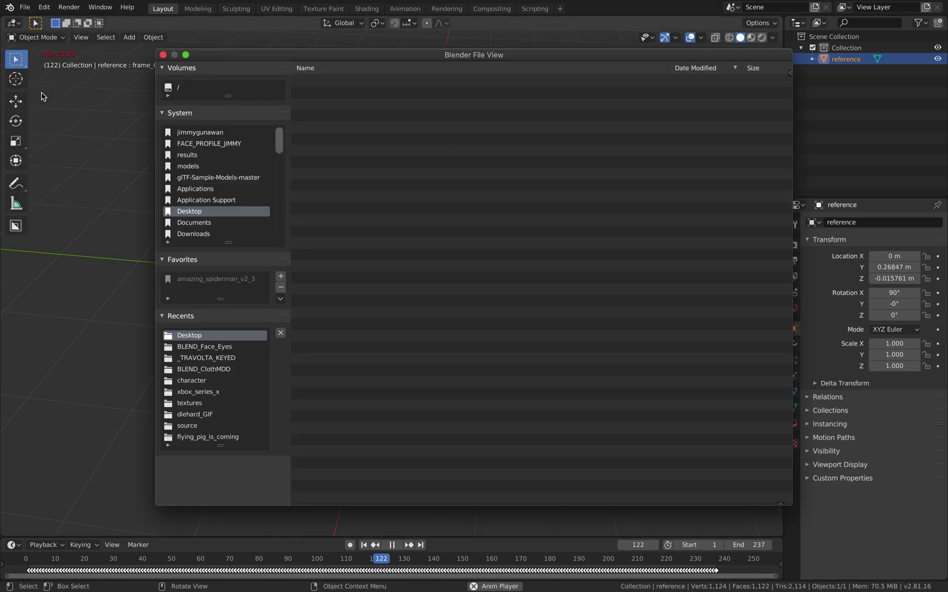
left_click(313, 490)
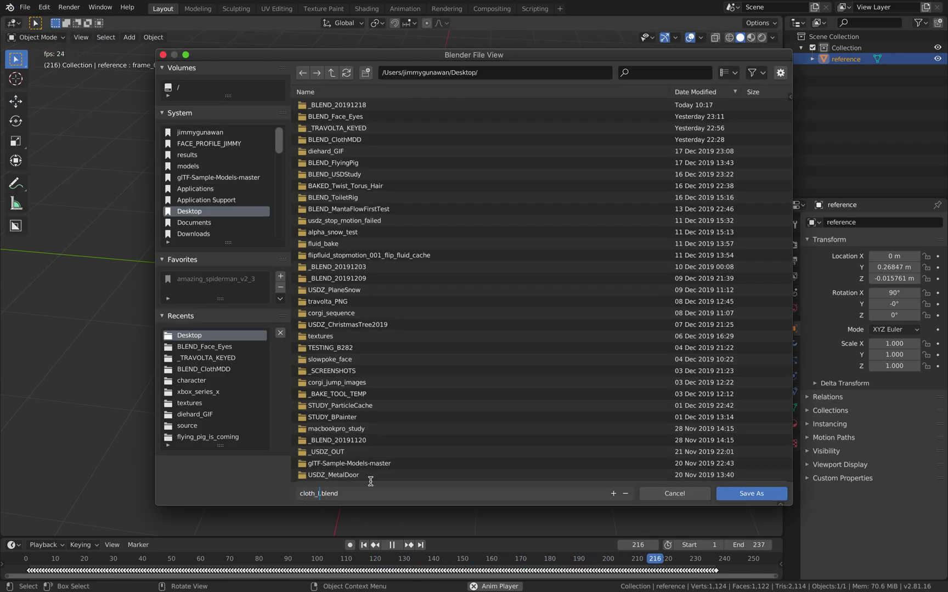
left_click(731, 140)
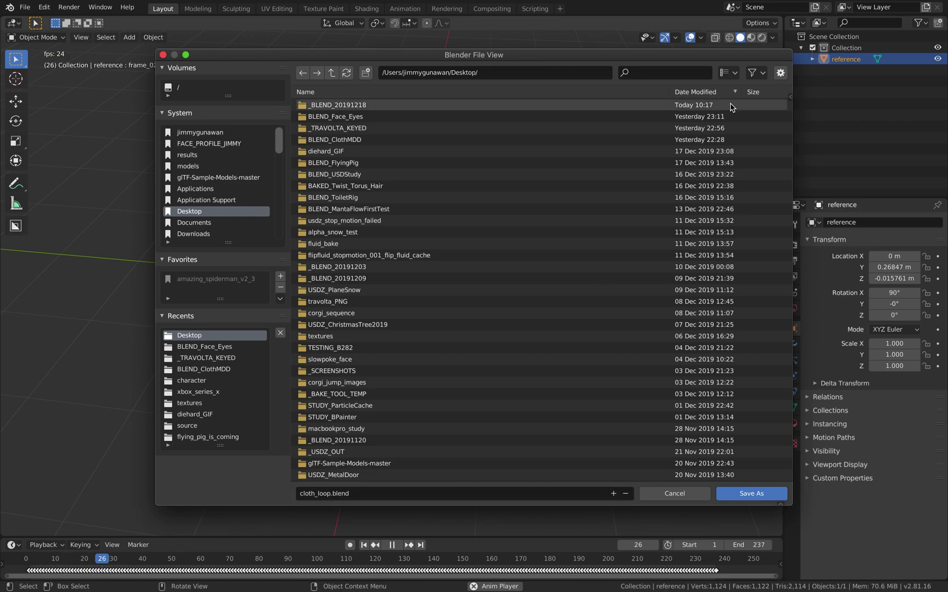
left_click(702, 91)
scroll(785, 124, "down", 5)
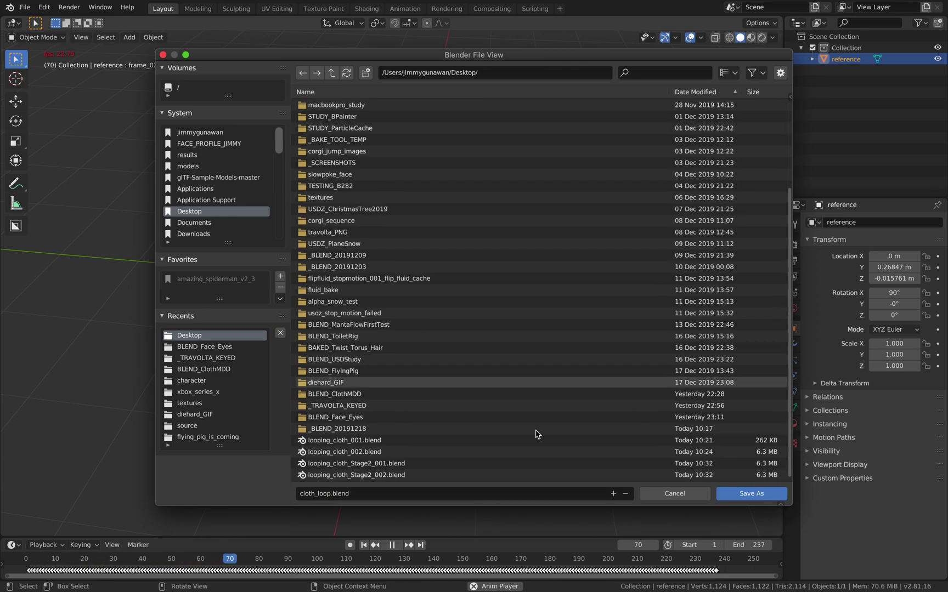
left_click(371, 475)
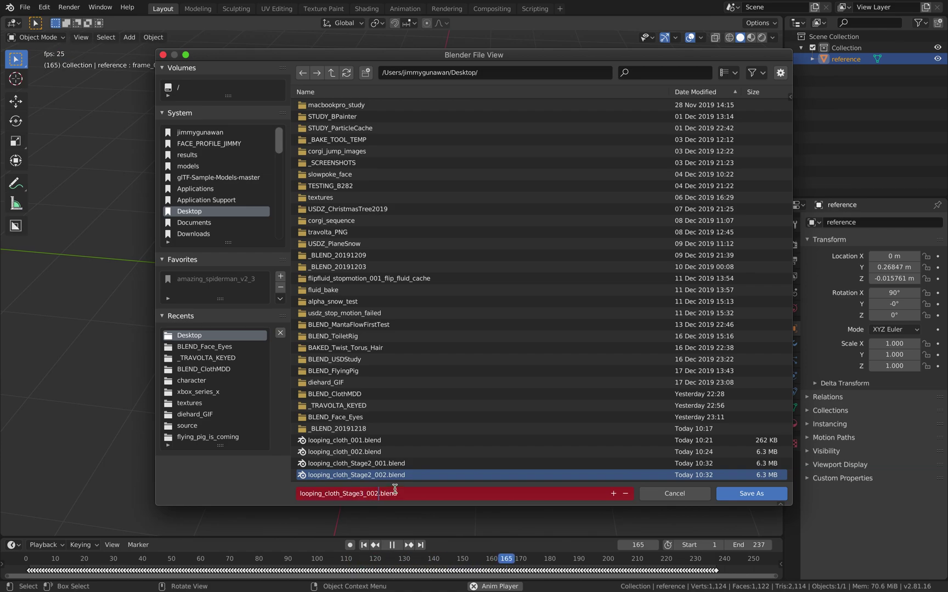
key("Return")
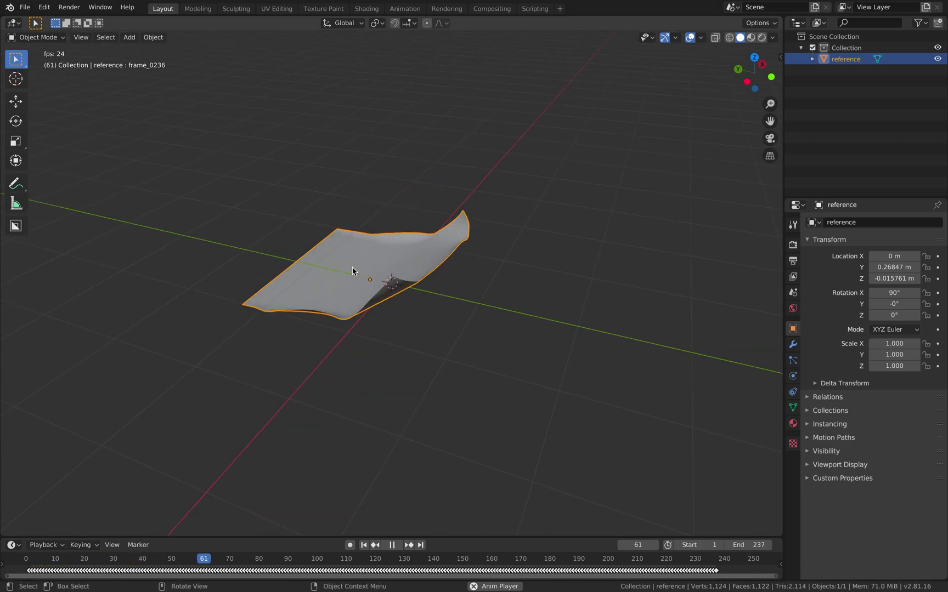
Step: Rotate the cloth 90° around Y and raise it to about Z 1.05 m
type("ry")
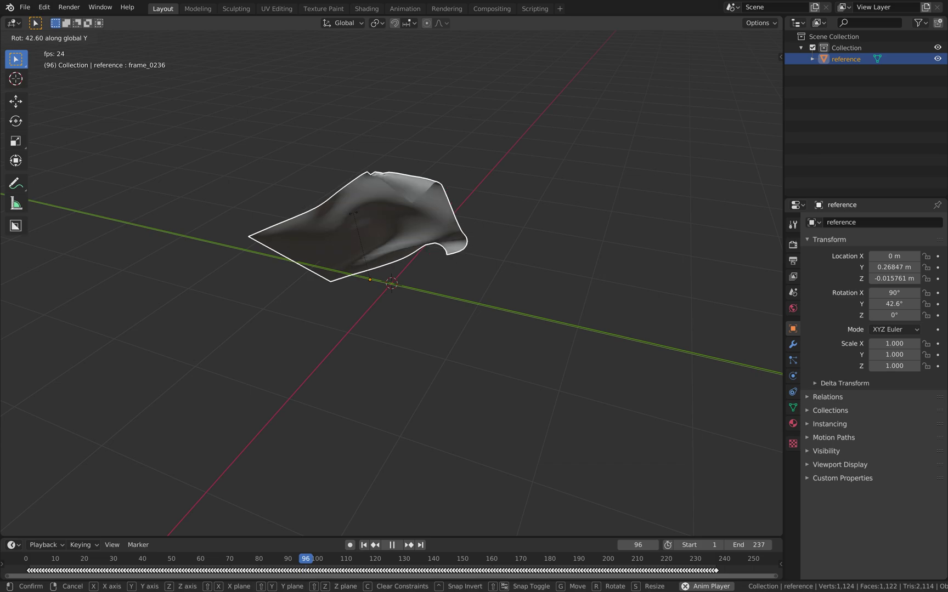
type("90")
key("Return")
middle_click_drag(353, 213, 434, 262)
key("g")
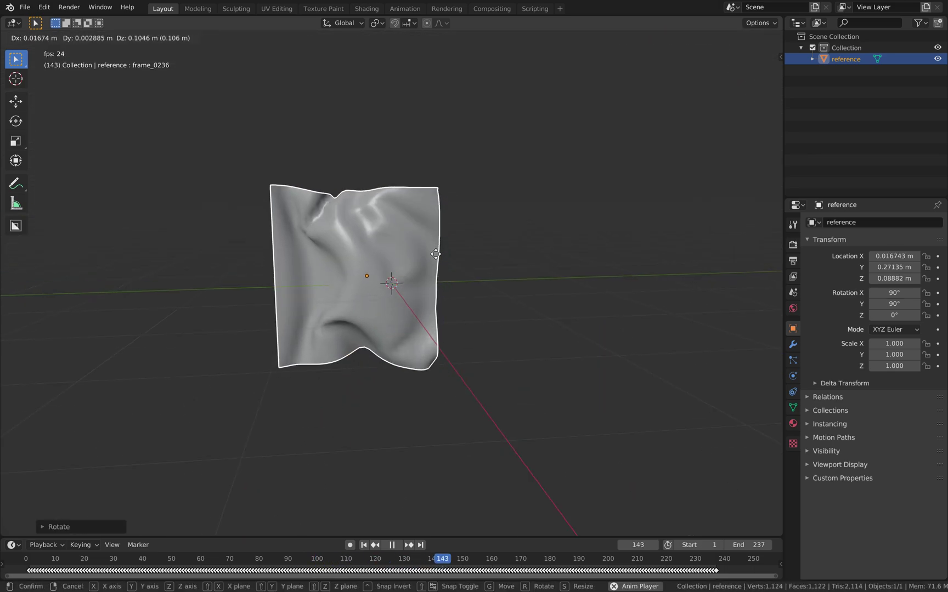
key("z")
left_click(437, 169)
middle_click_drag(442, 212, 567, 216)
middle_click_drag(419, 184, 364, 253)
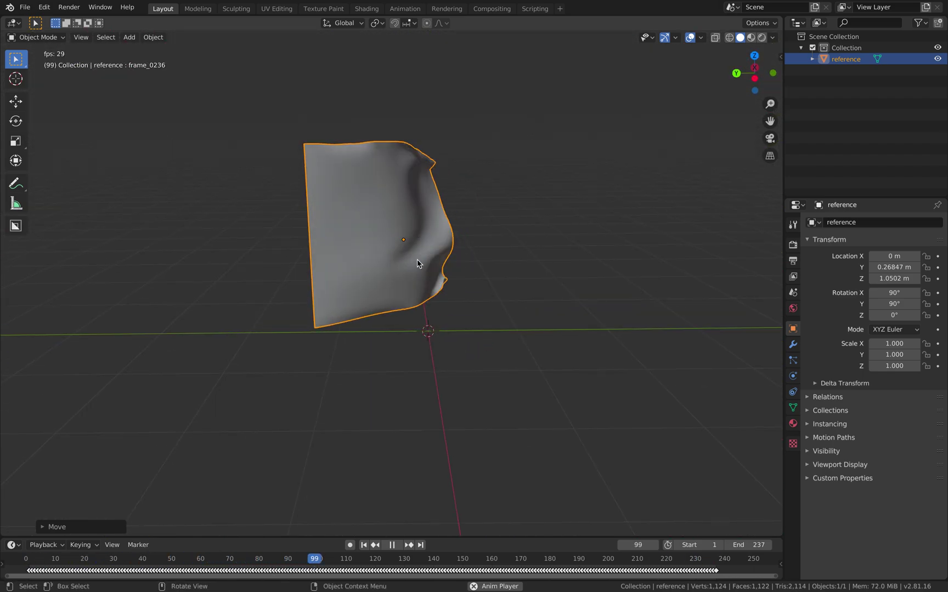
Step: Save looping_cloth_Stage3_001.blend and stop playback at frame 190
key("ctrl+s")
middle_click_drag(437, 326, 727, 391)
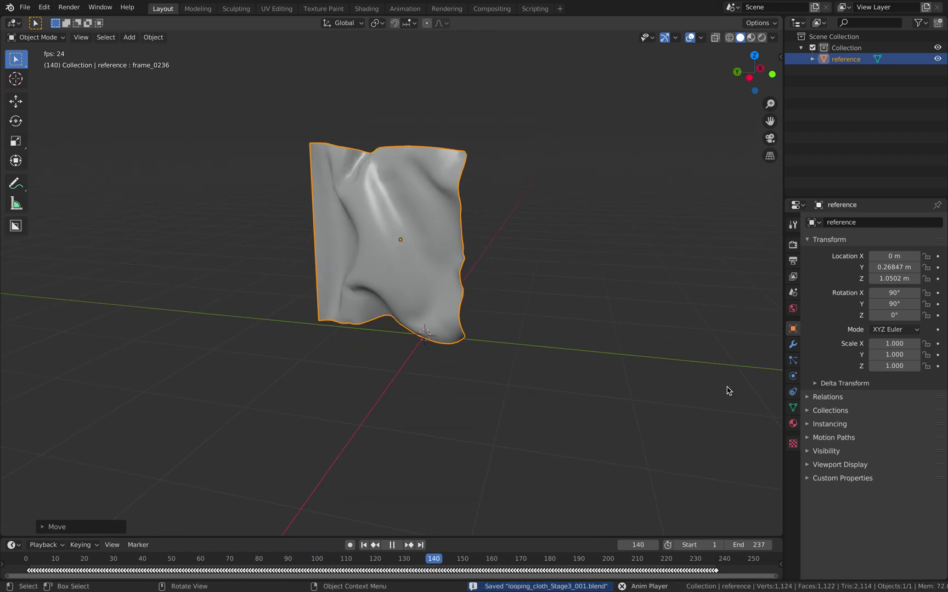
key("space")
left_click_drag(641, 561, 578, 558)
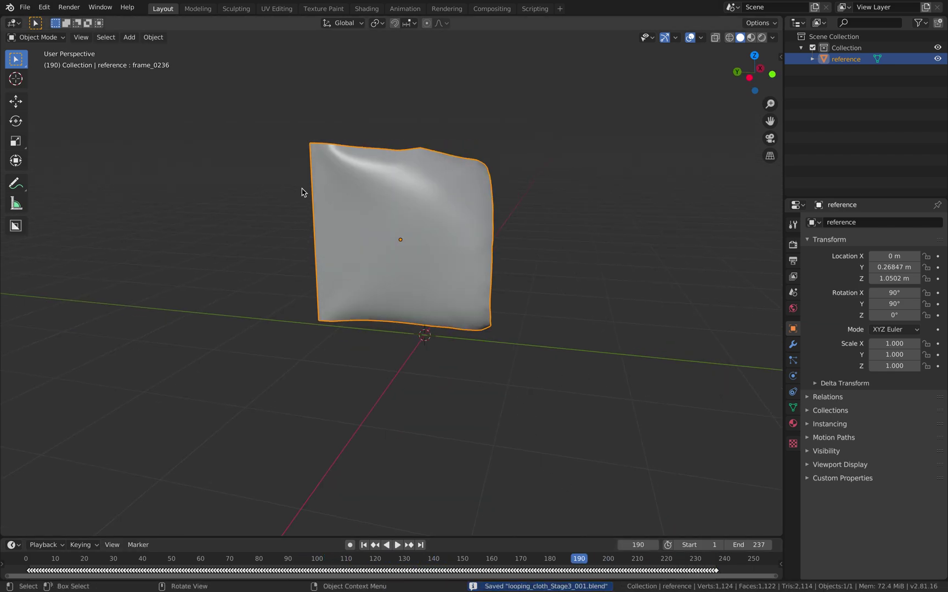
Step: Replace the empty slot with a new FlatMat material using BBYODA.png as Base Color
left_click(793, 423)
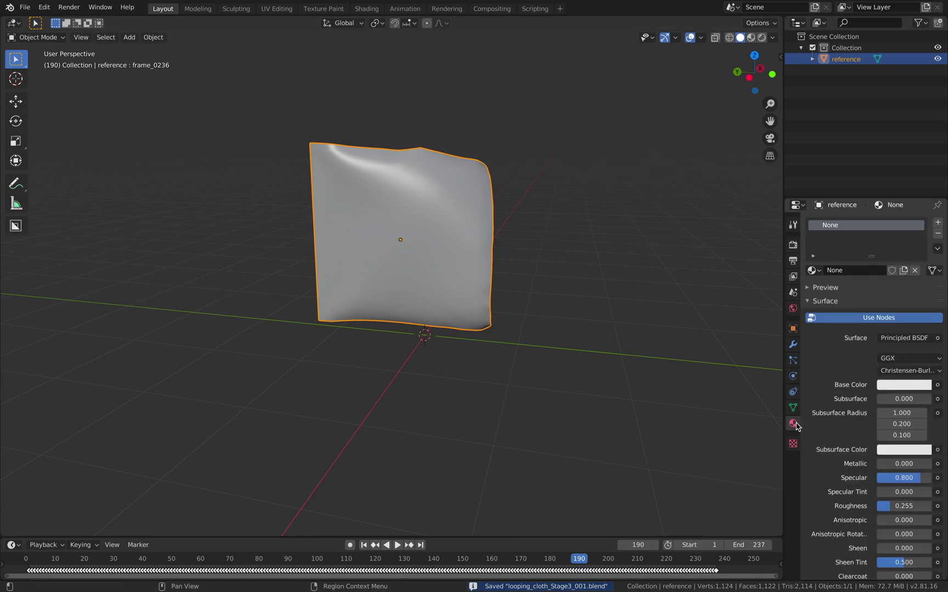
left_click(938, 234)
left_click(883, 269)
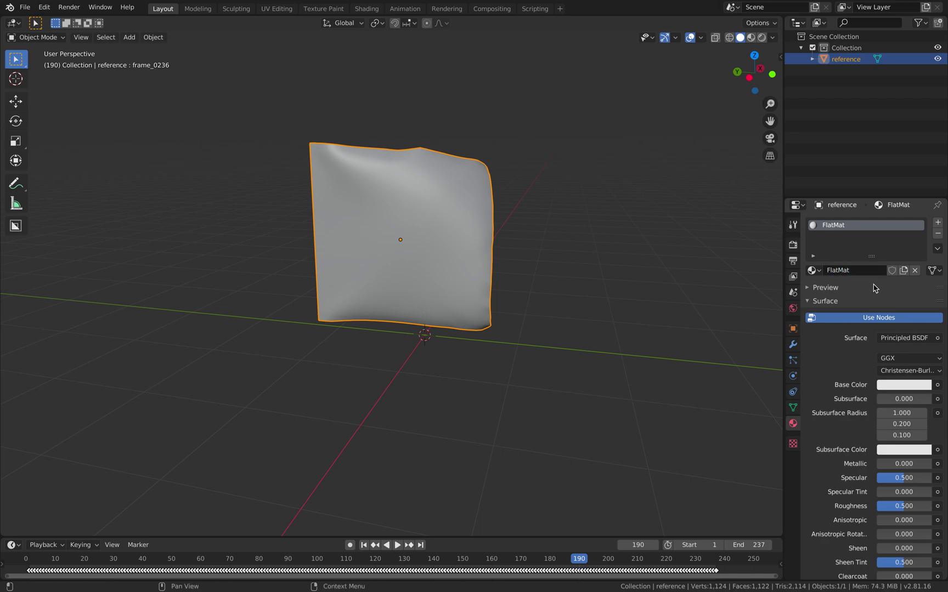
left_click(938, 386)
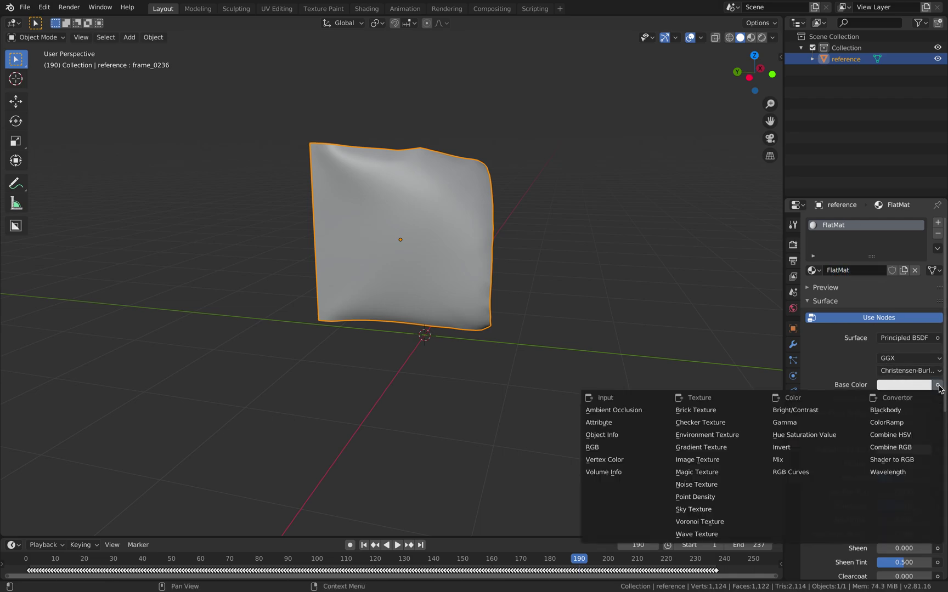
left_click(719, 460)
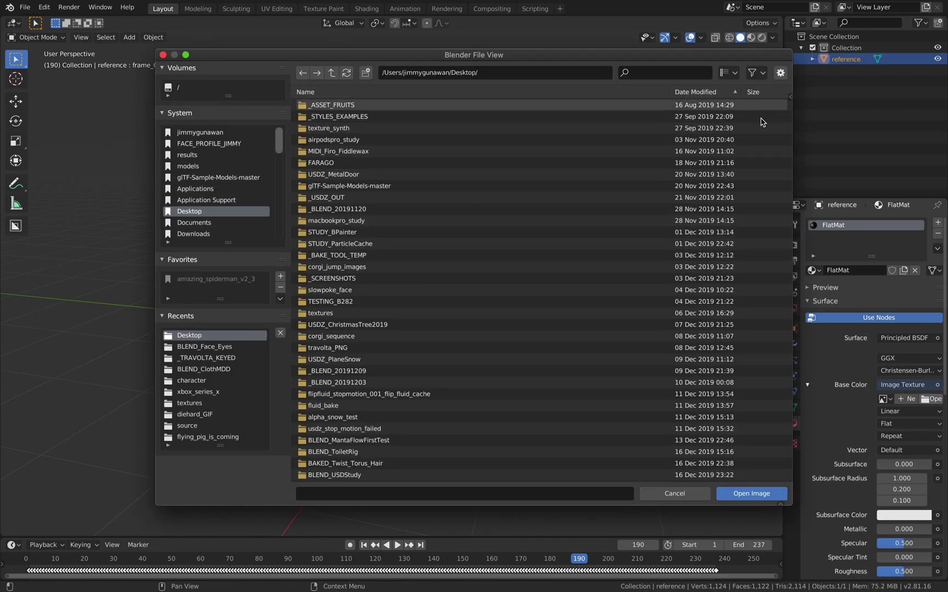
left_click_drag(790, 130, 766, 277)
scroll(773, 219, "up", 15)
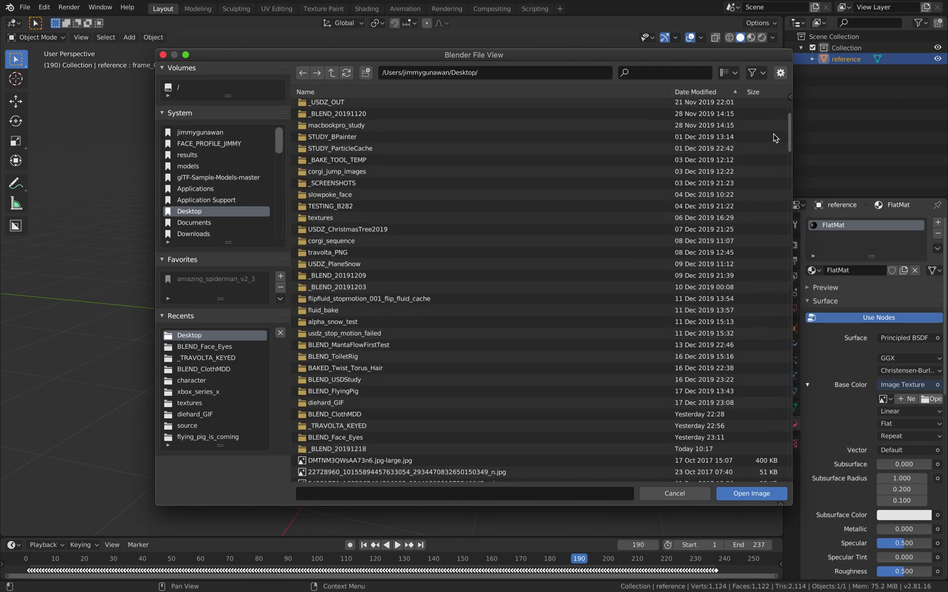
scroll(773, 146, "down", 20)
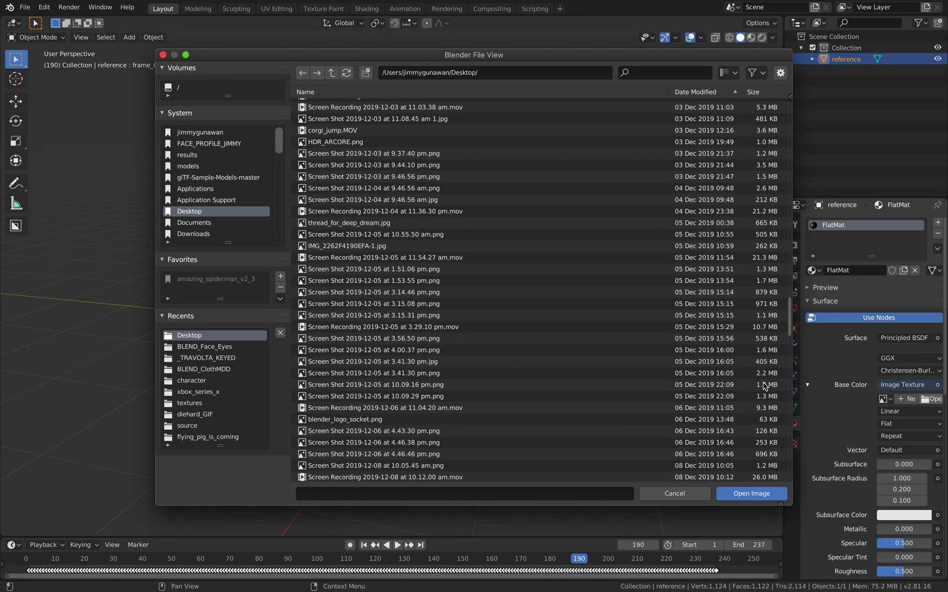
double_click(324, 452)
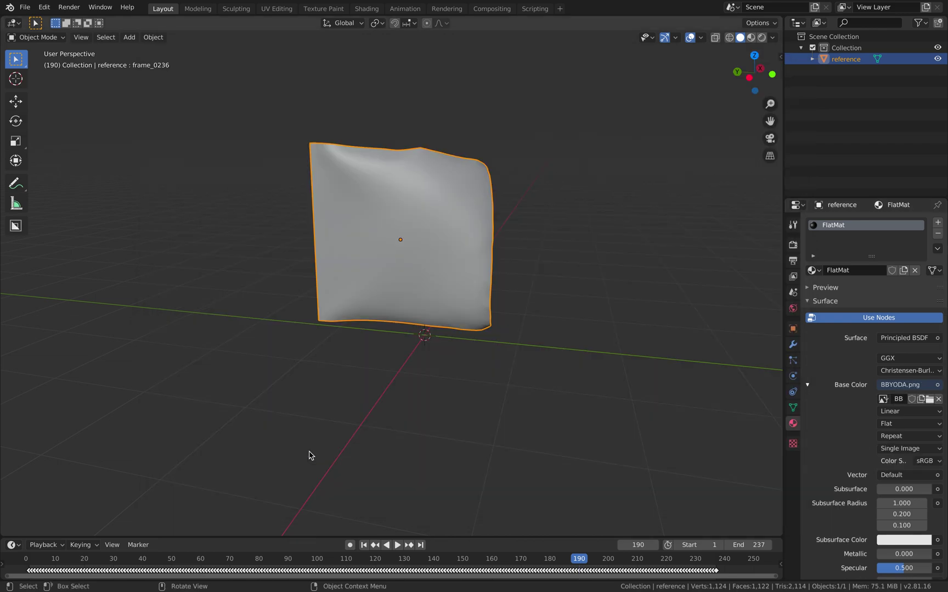
Step: View the textured flag in Material Preview while the animation plays
middle_click_drag(403, 331, 414, 318)
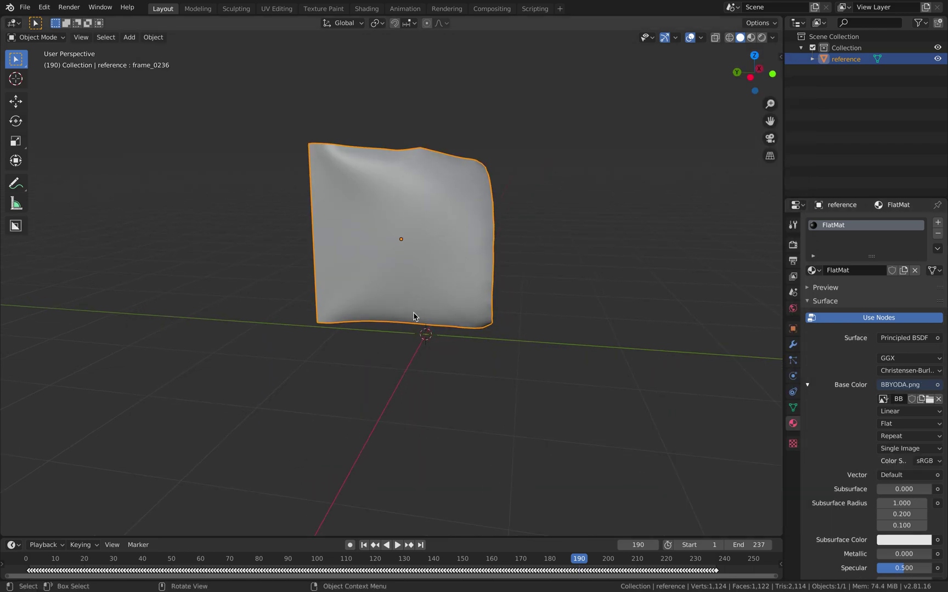
left_click(751, 37)
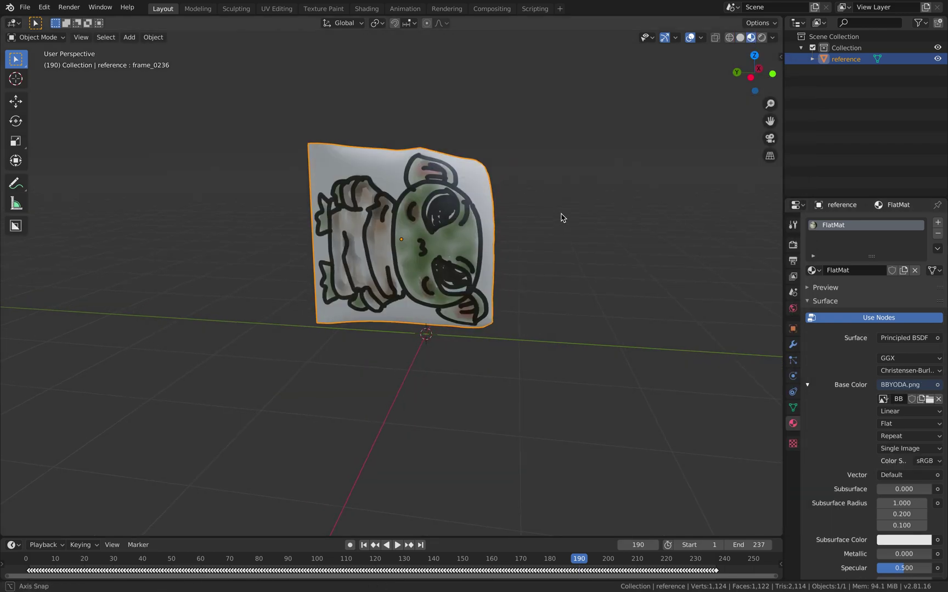
middle_click_drag(560, 217, 493, 236)
left_click(397, 544)
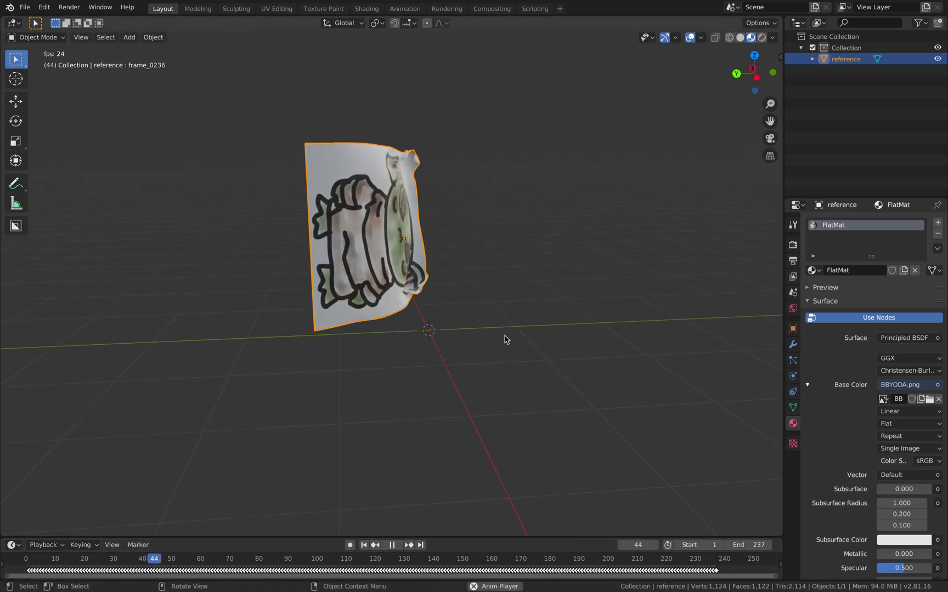
middle_click_drag(505, 339, 365, 241)
key("space")
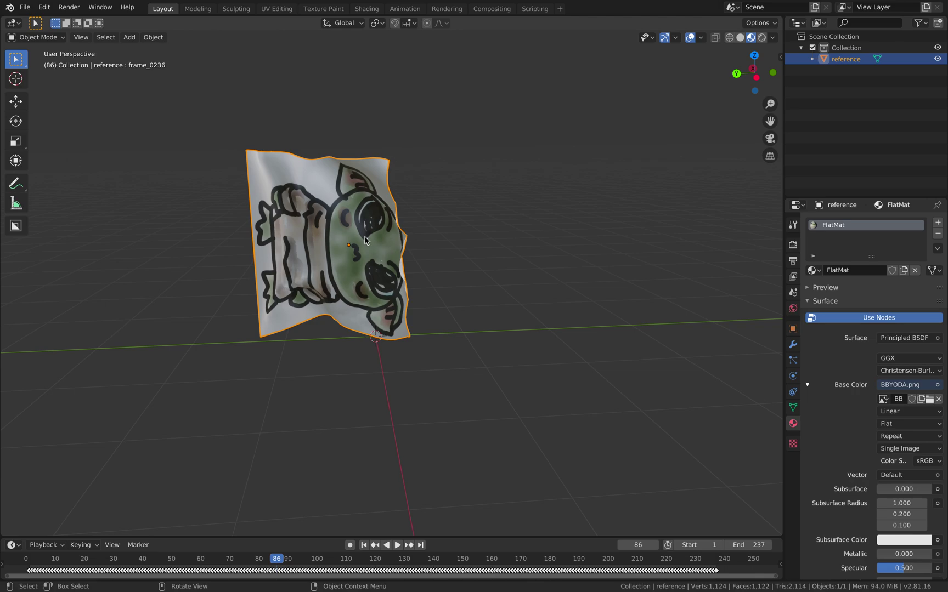
left_click_drag(780, 18, 725, 27)
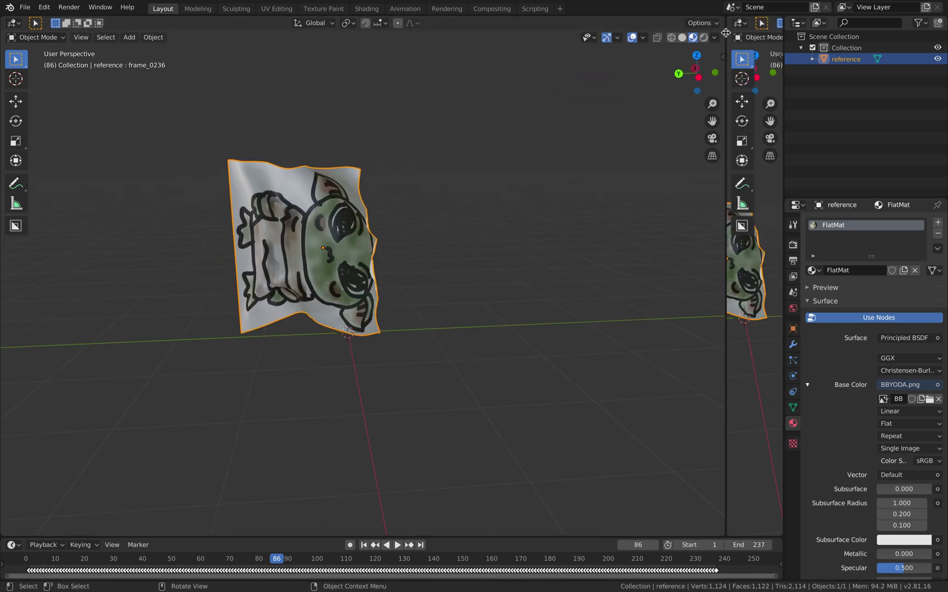
Step: Make the new right-hand area about half width and turn it into a UV Editor
left_click_drag(551, 47, 537, 48)
left_click(550, 25)
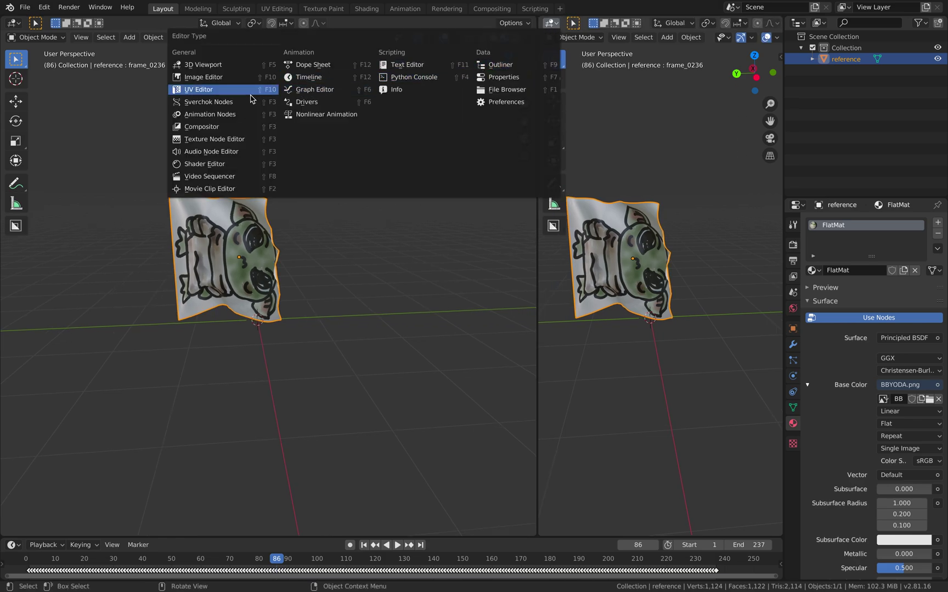
left_click(226, 91)
middle_click_drag(226, 94, 288, 256)
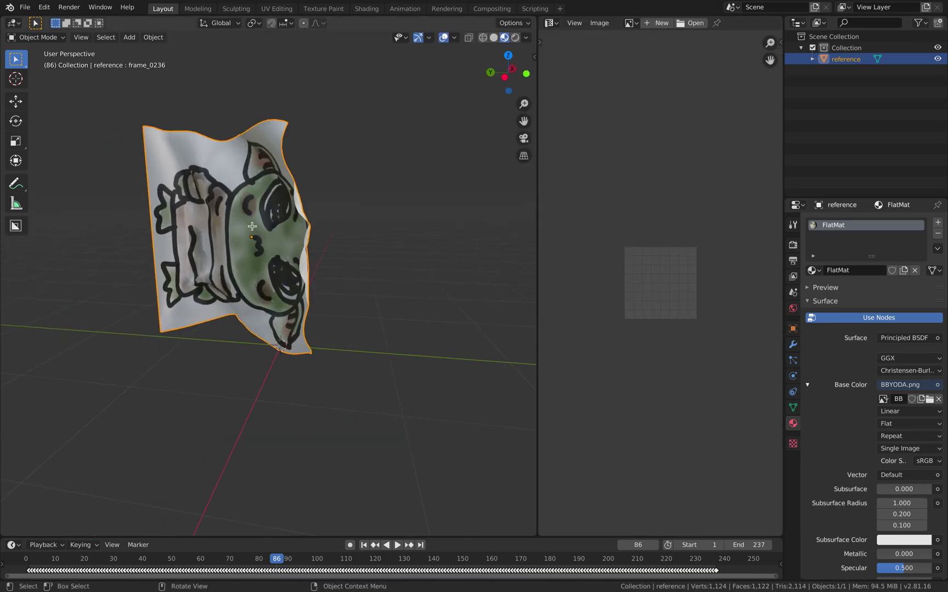
Step: In Edit Mode, rotate the cloth's UVs so the BBYODA image stands upright
key("Tab")
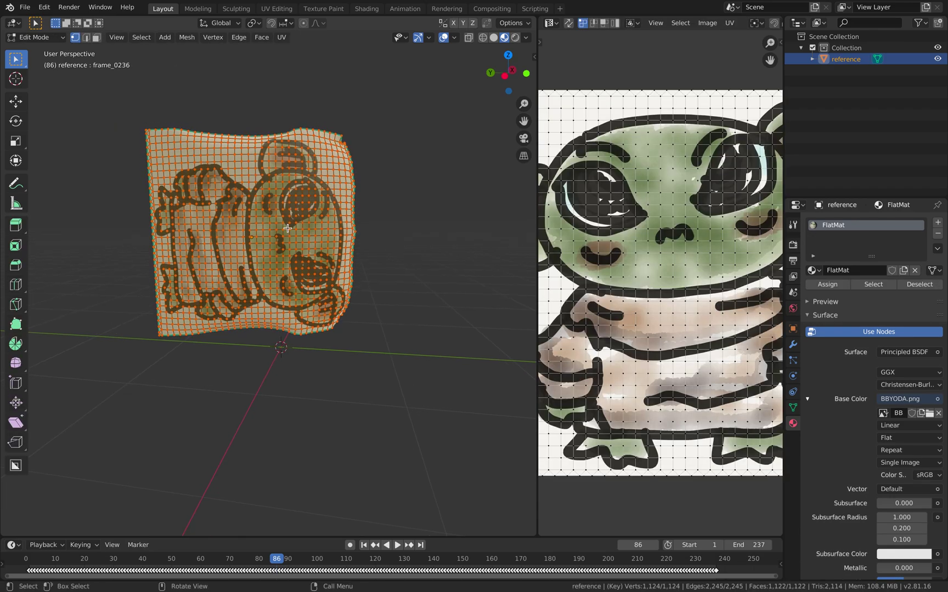
middle_click_drag(287, 228, 283, 227)
scroll(679, 178, "down", 7)
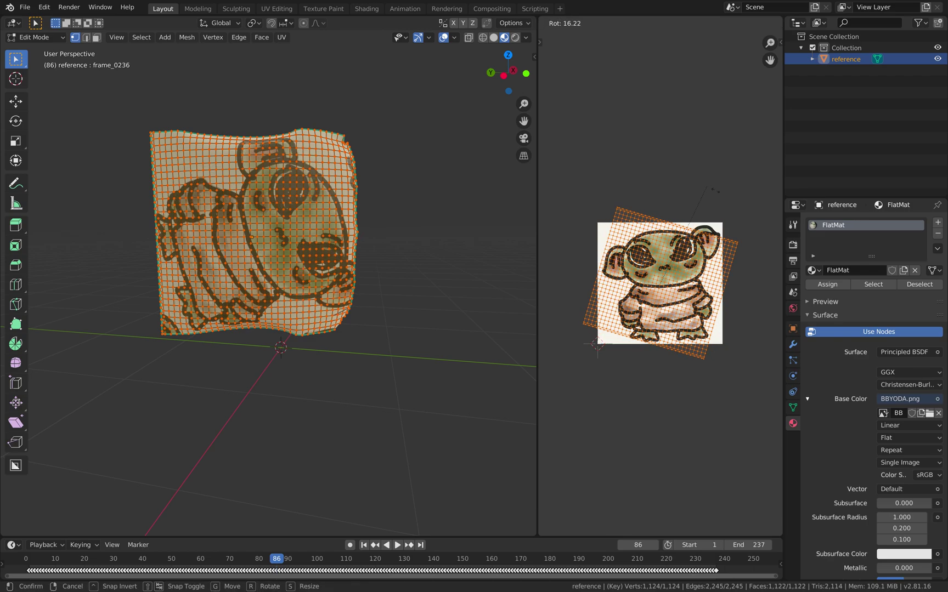
left_click(760, 299)
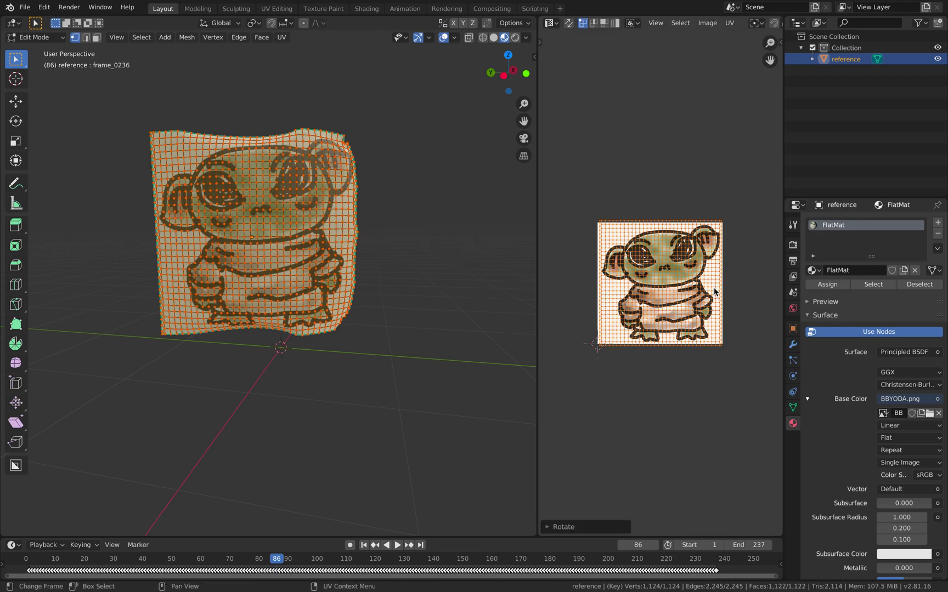
scroll(714, 291, "up", 1)
key("Tab")
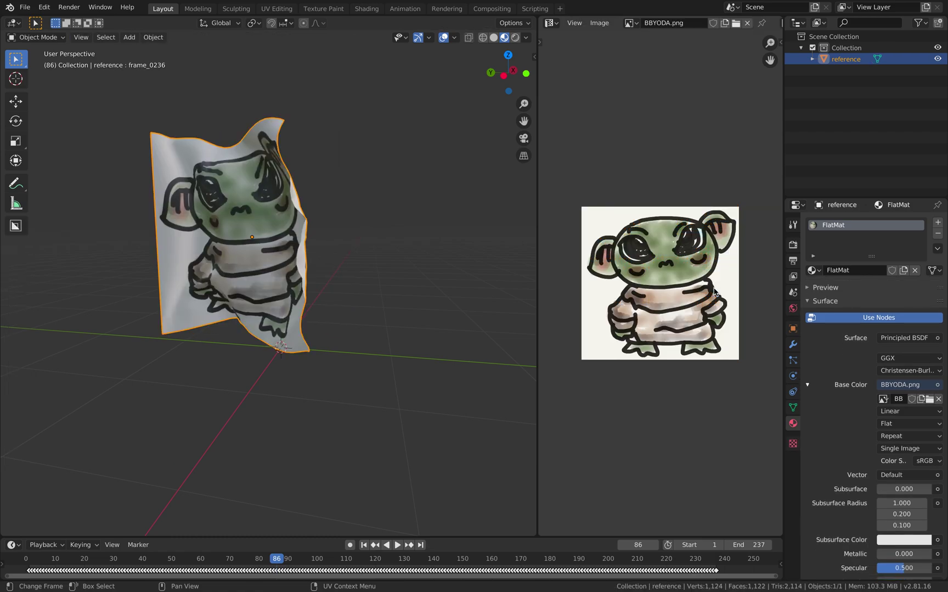
Step: Scale the UVs to fit the image, then return to Object Mode to inspect
key("Tab")
scroll(581, 180, "up", 2)
scroll(606, 200, "down", 1)
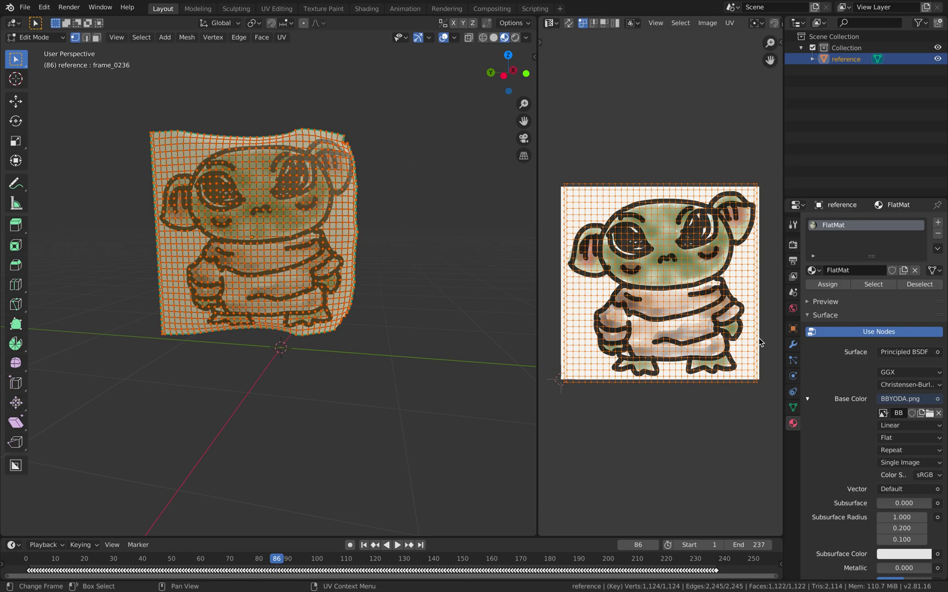
key("s")
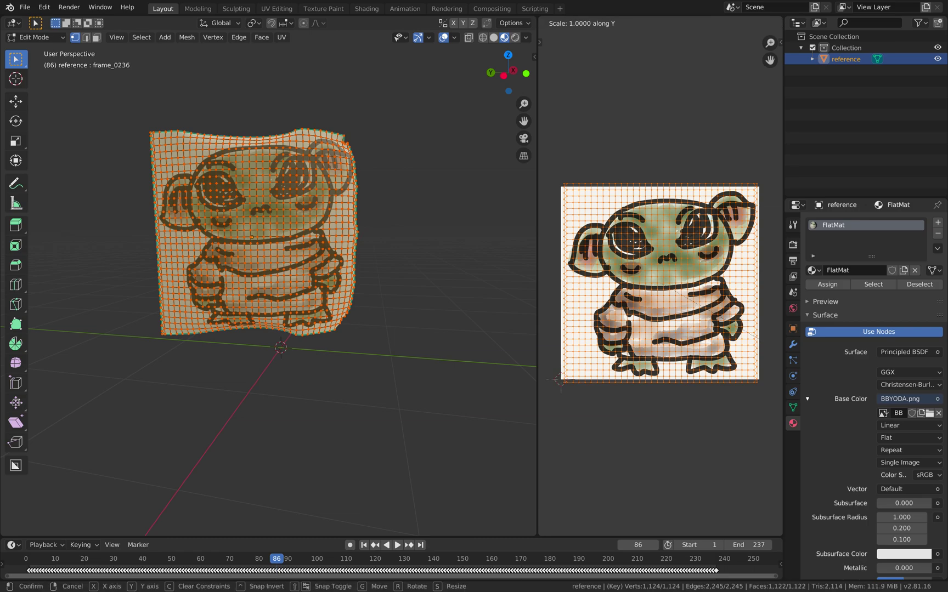
left_click(768, 310)
key("Tab")
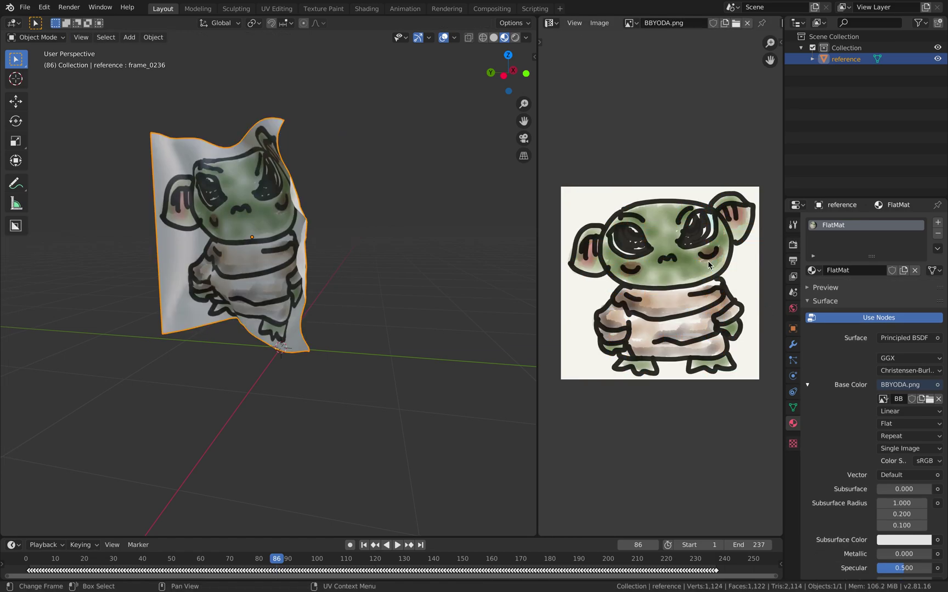
middle_click_drag(307, 241, 444, 291)
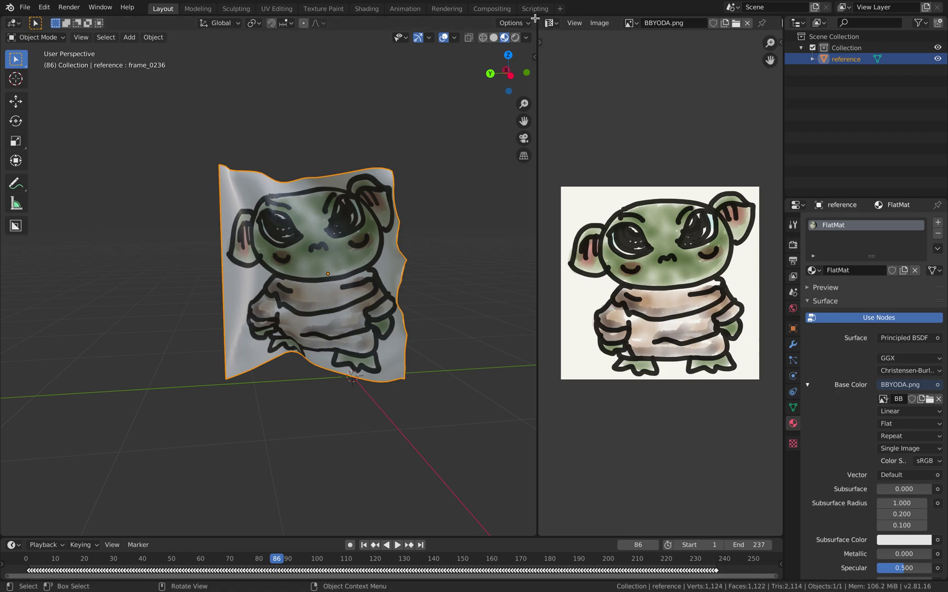
Step: Merge the image editor back into the 3D view and play the textured flag
left_click_drag(536, 18, 582, 146)
middle_click_drag(529, 199, 471, 272, "ctrl")
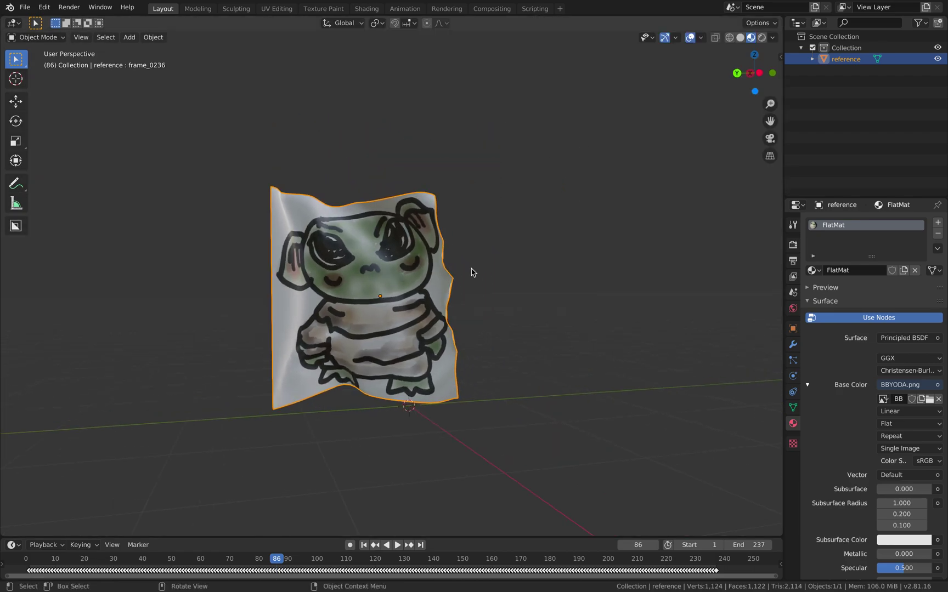
middle_click_drag(417, 287, 424, 289)
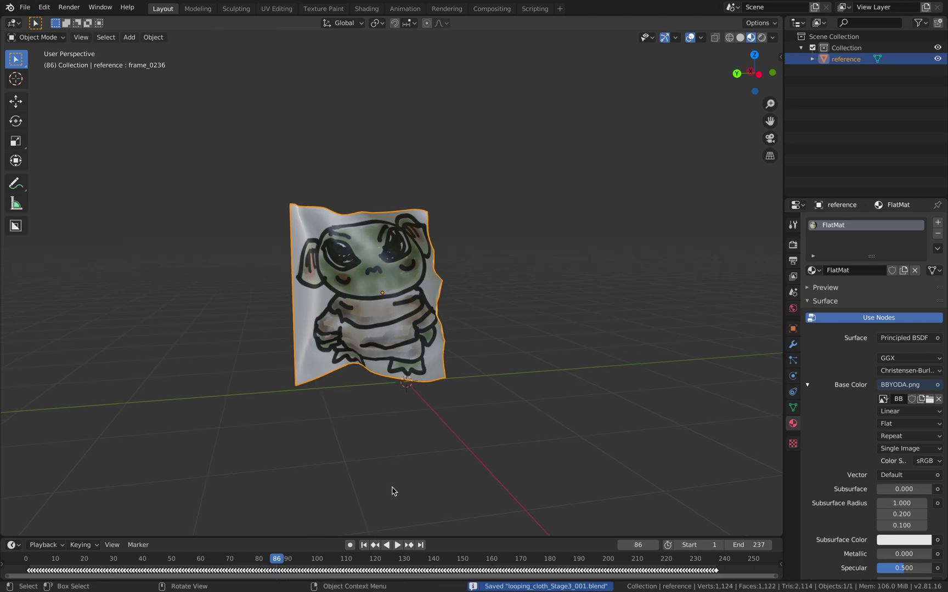
left_click(363, 544)
left_click(397, 545)
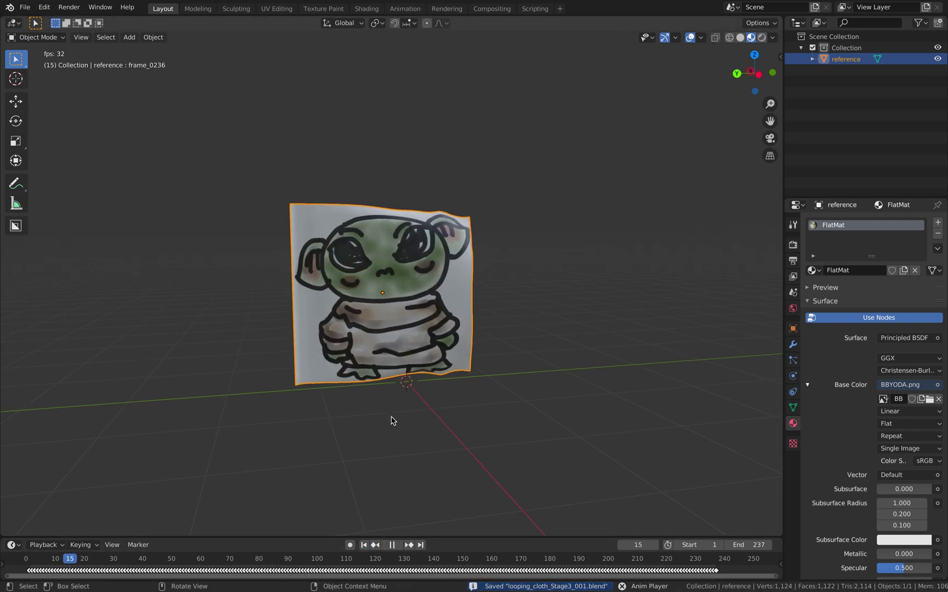
middle_click_drag(392, 420, 390, 318)
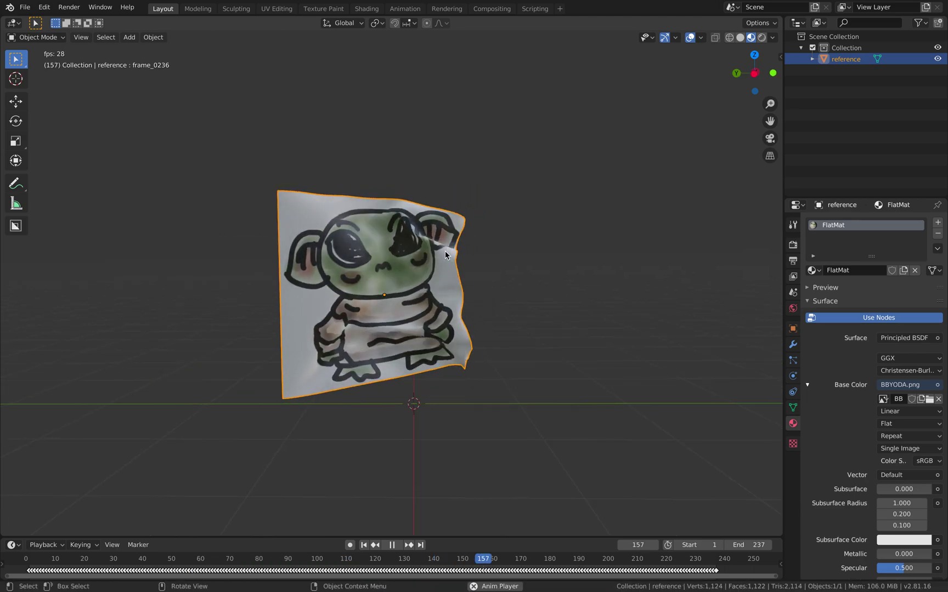
Step: Save looping_cloth_Stage3_001.blend, stop playback, and bring up the export formats
key("ctrl+s")
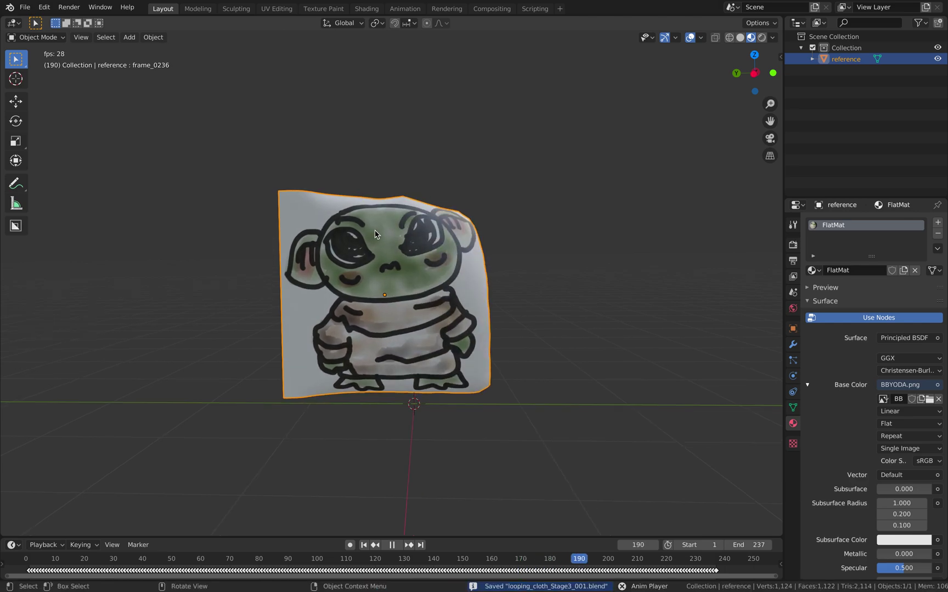
key("space")
left_click(24, 7)
mouse_move(73, 171)
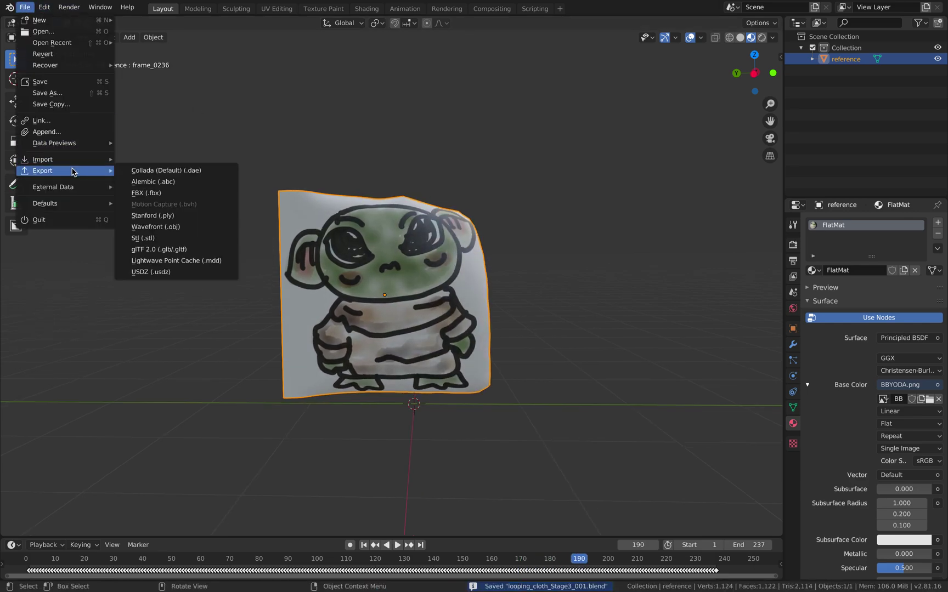
Step: Export the animated flag as a glTF 2.0 Binary (.glb) file, flag_loop_003.glb, reviewing its Include options
left_click(192, 250)
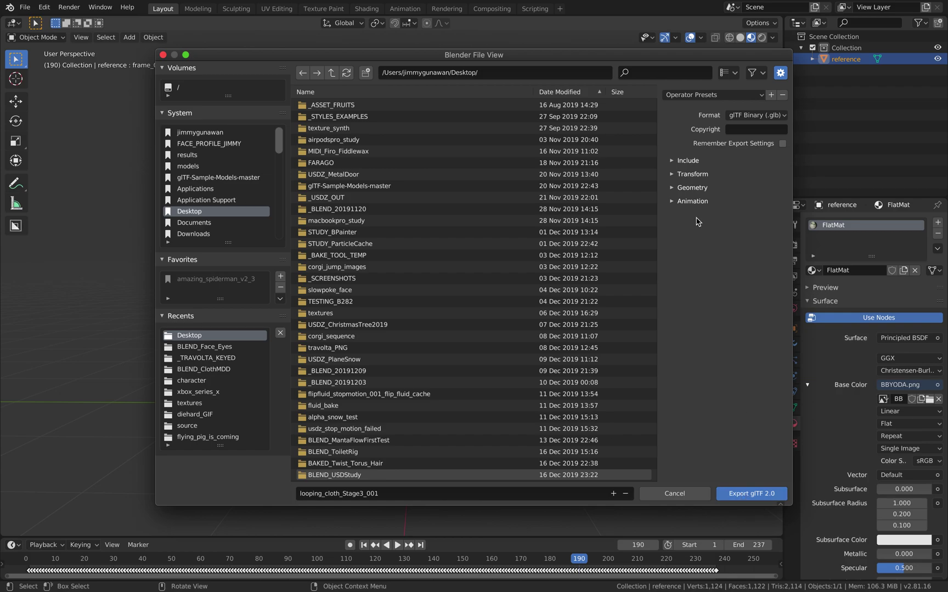
left_click(688, 160)
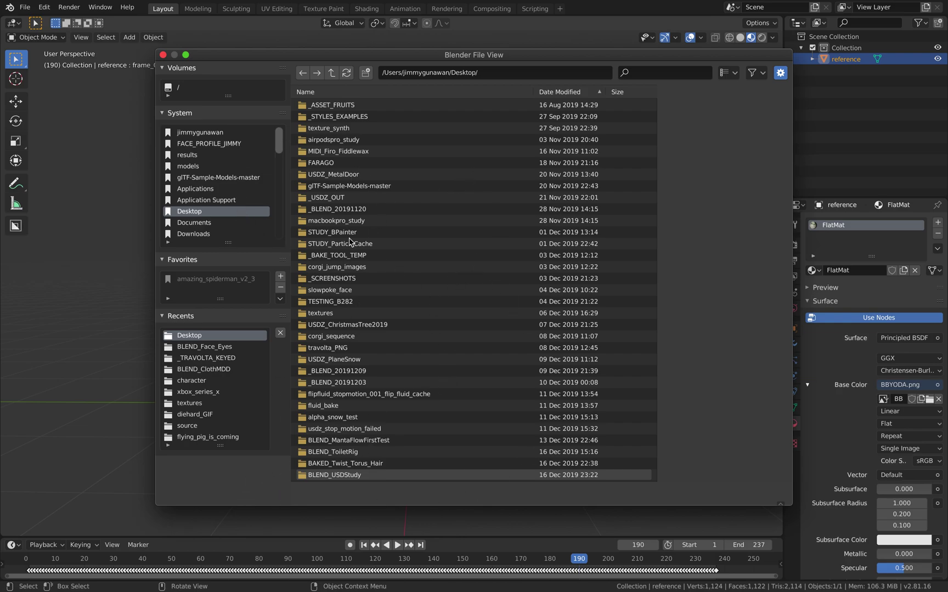
key("Escape")
Step: Check the new flag_loop_003.glb beside flag_loop_002.glb in Finder, then browse the Desktop folder
key("ctrl+Left")
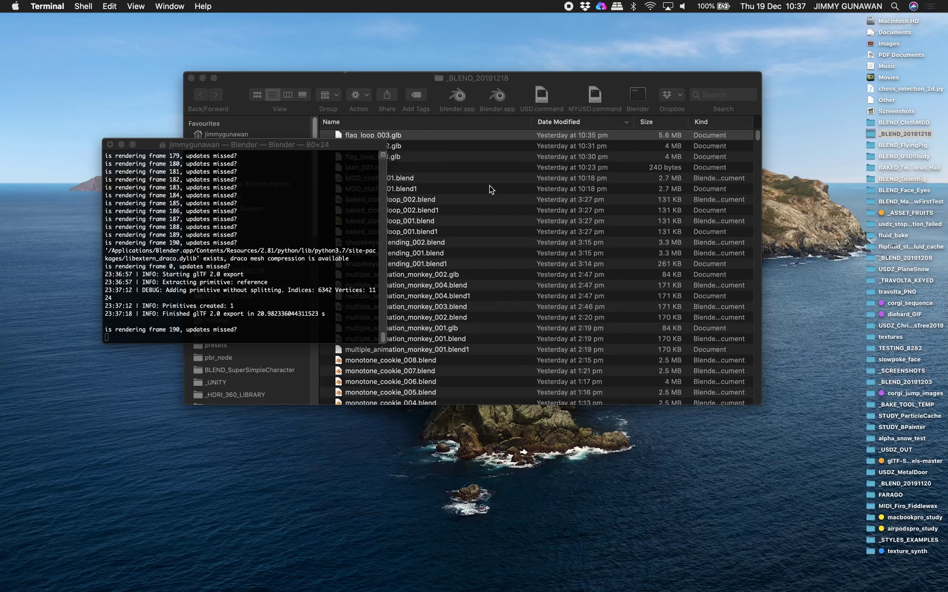
left_click(478, 93)
left_click(474, 148)
left_click(472, 139)
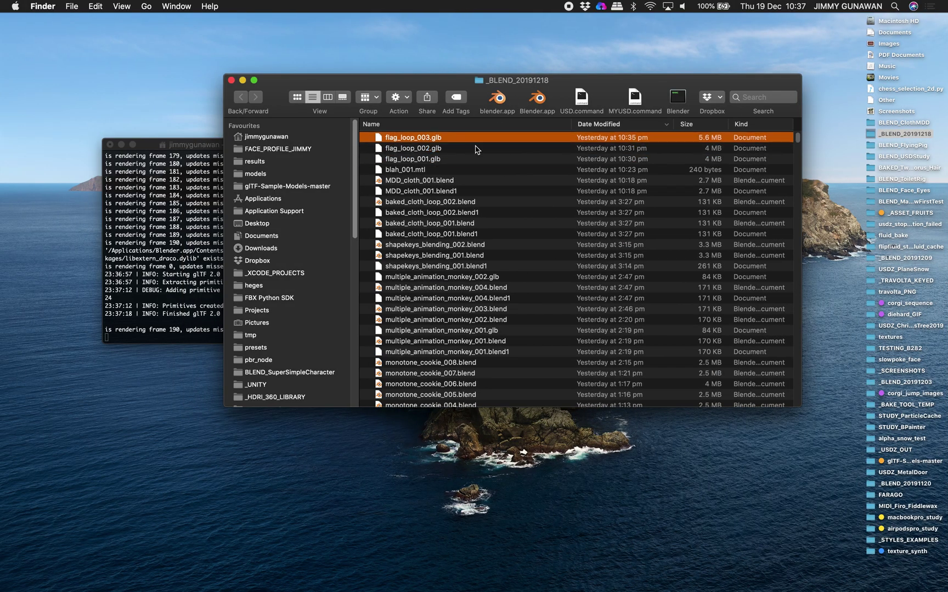
left_click(312, 224)
left_click(448, 139)
Step: Quit the extra default-cube Blender session without saving
key("ctrl+Right")
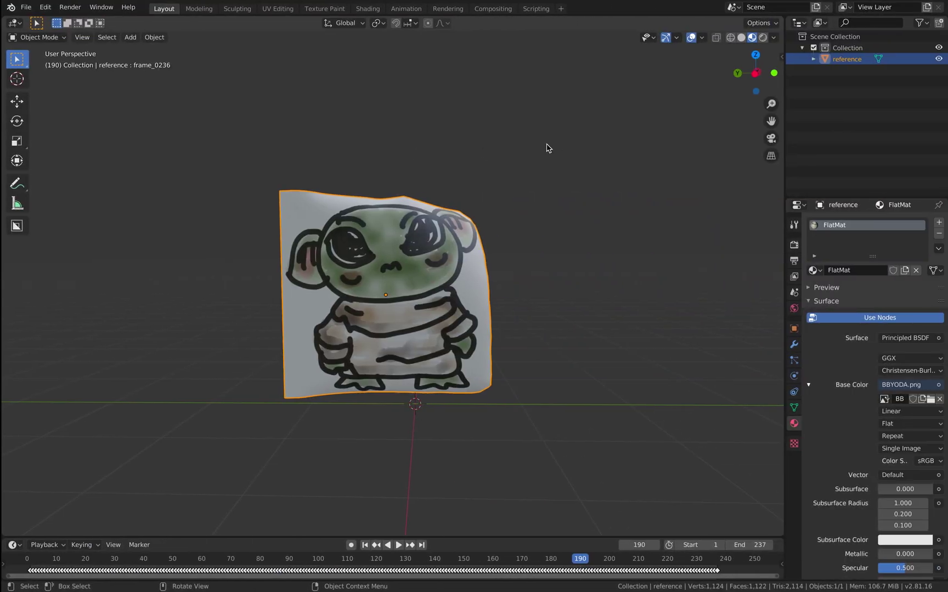
key("ctrl+Left")
key("ctrl+Right")
key("ctrl+Left")
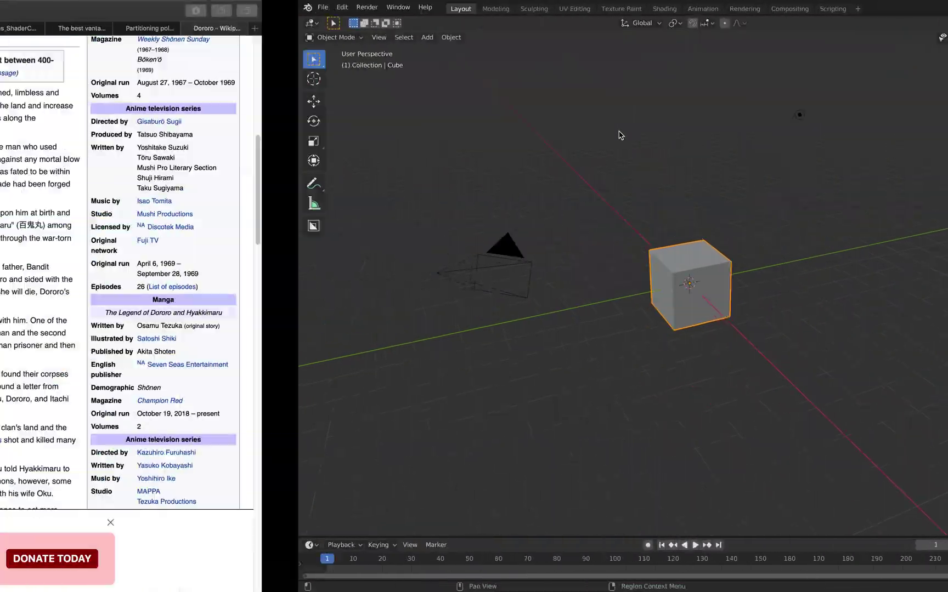
key("ctrl+Right")
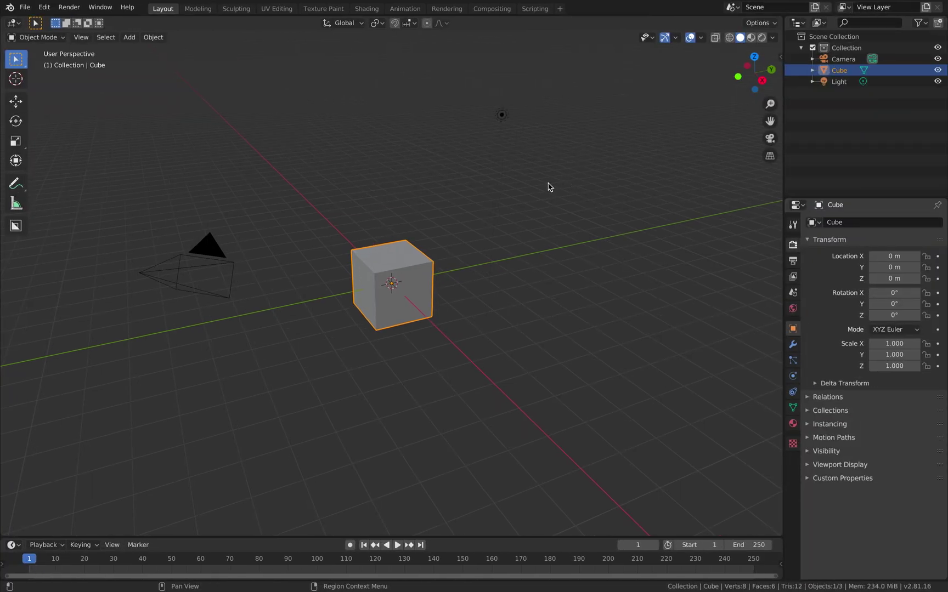
left_click(543, 204)
middle_click_drag(543, 203, 526, 205)
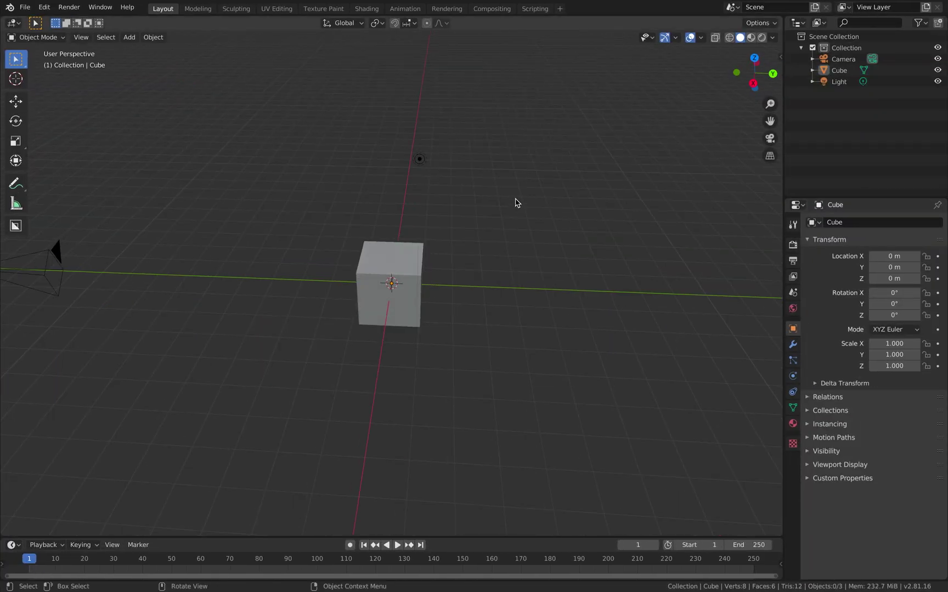
key("q")
key("super+q")
left_click(383, 308)
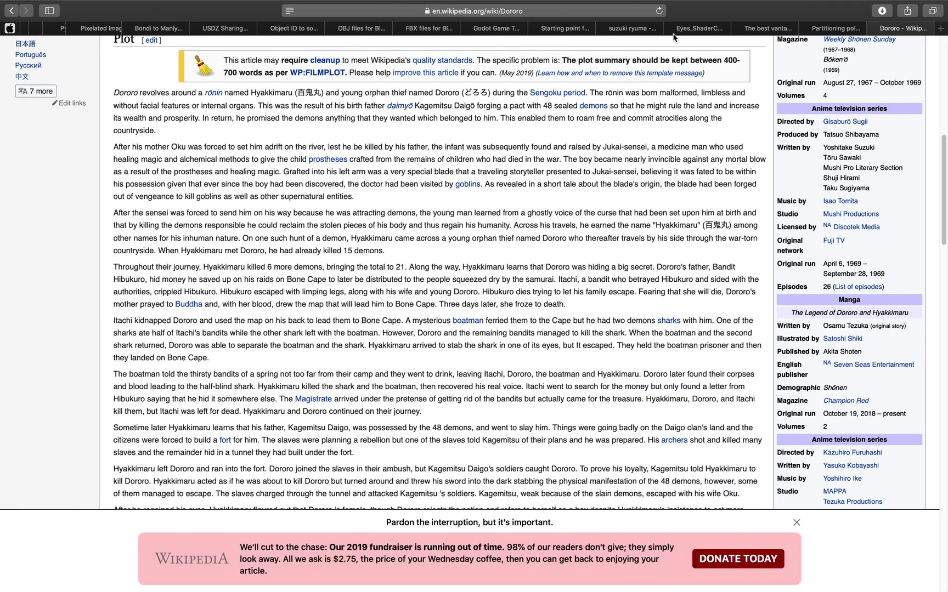
Step: Search 'gltf viewer' in a new Safari tab to reach the glTF Viewer site
key("super+t")
type("g")
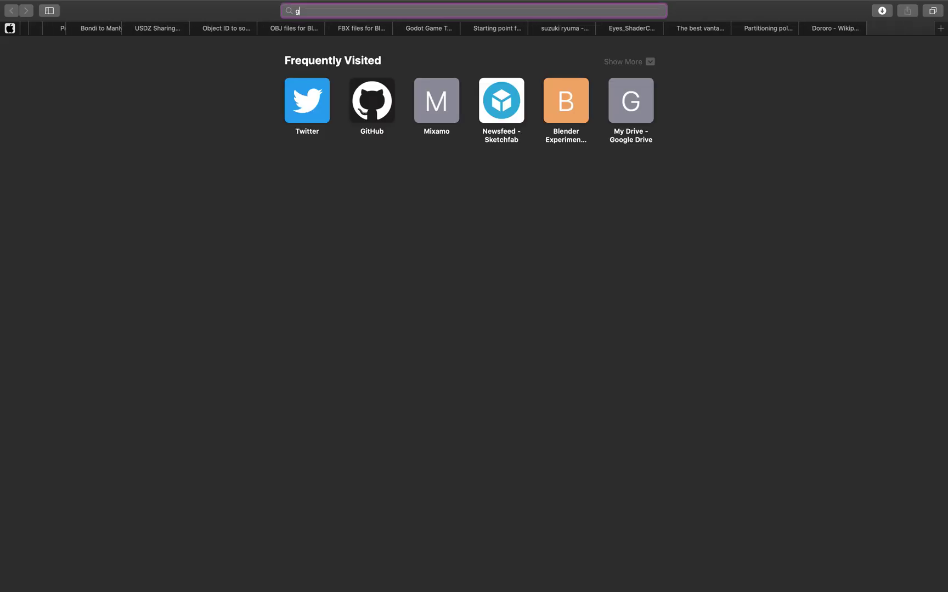
type("ltf viewer")
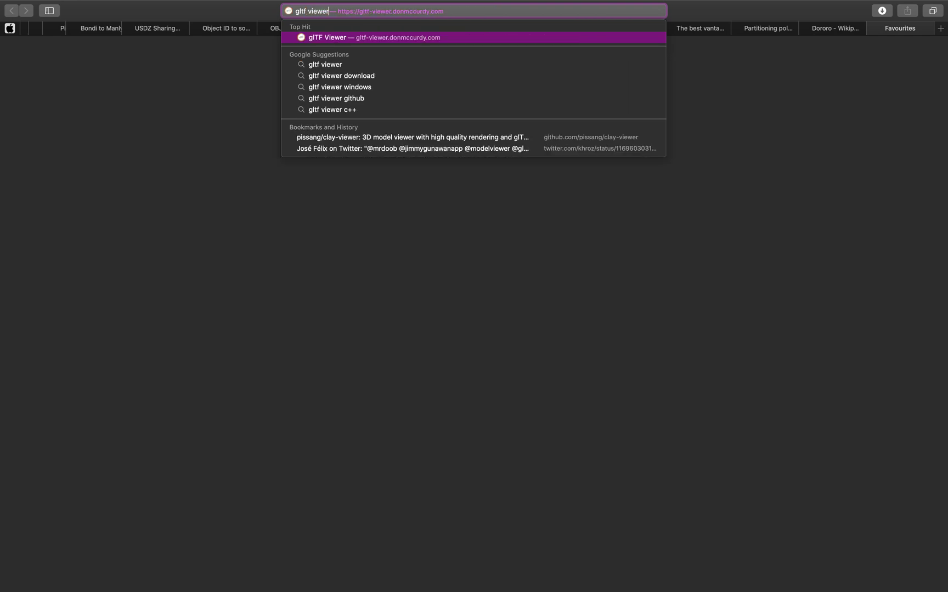
key("Return")
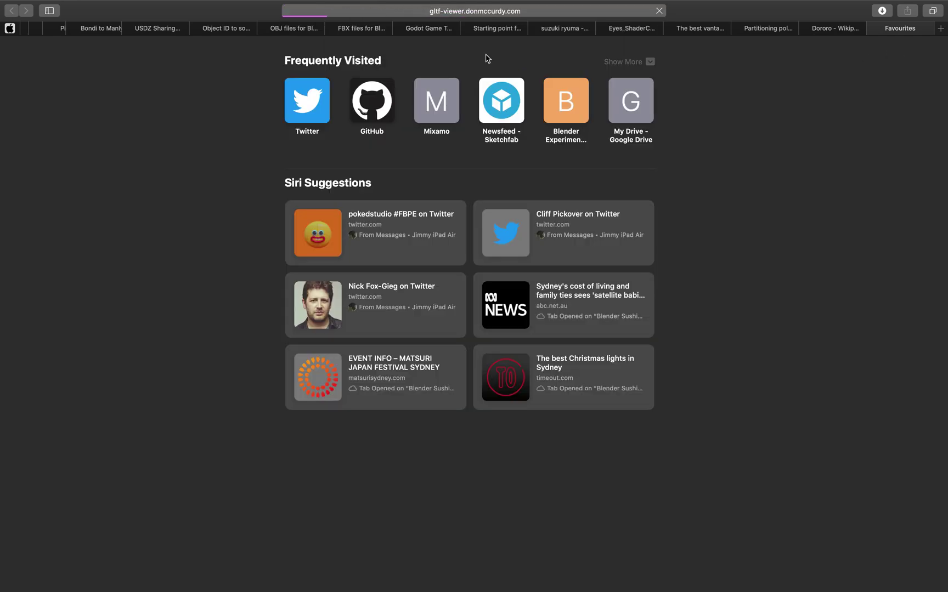
key("ctrl+Left")
key("ctrl+Left")
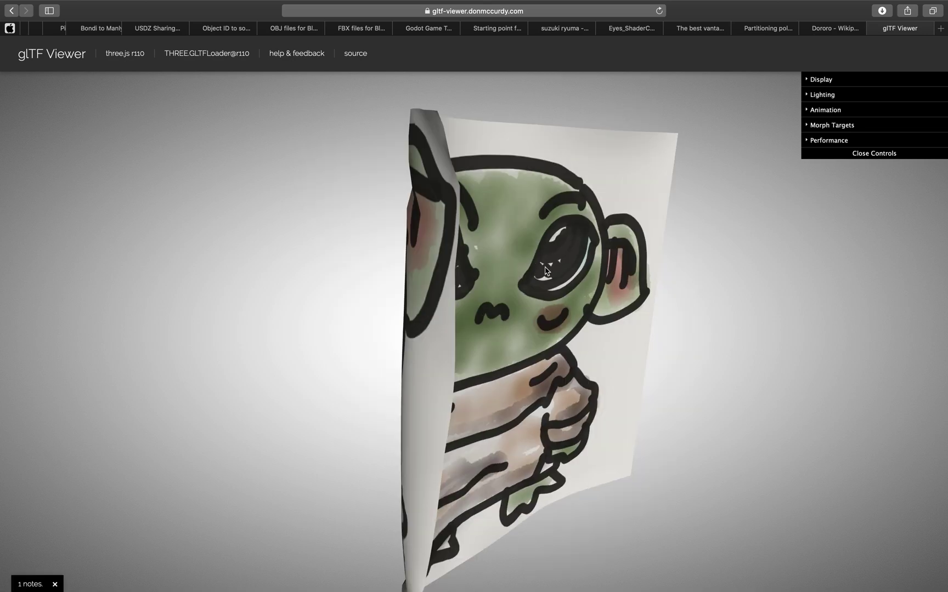
Step: Expand the Animation and Morph Targets folders and scroll through frame_0000 to frame_0236
left_click(822, 110)
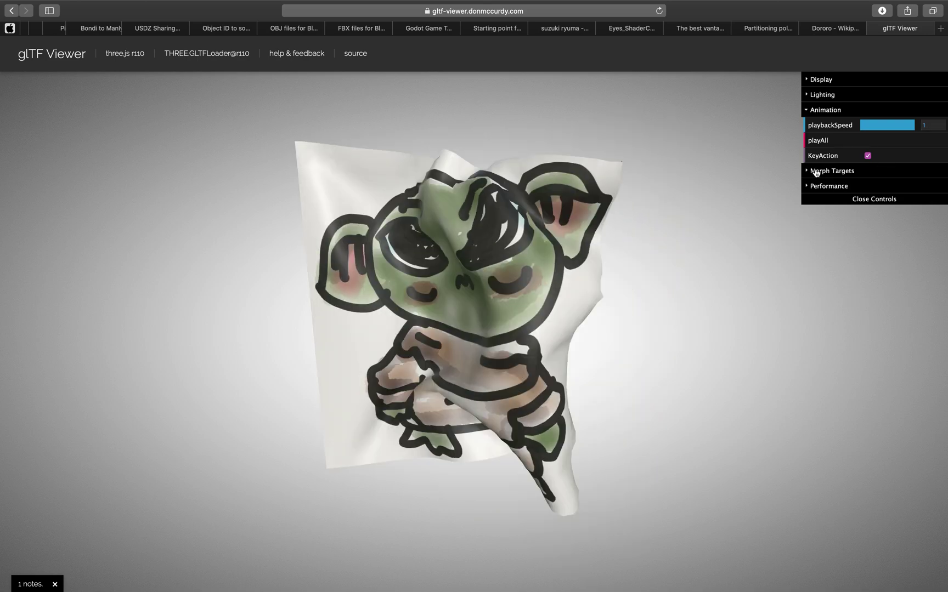
left_click(814, 171)
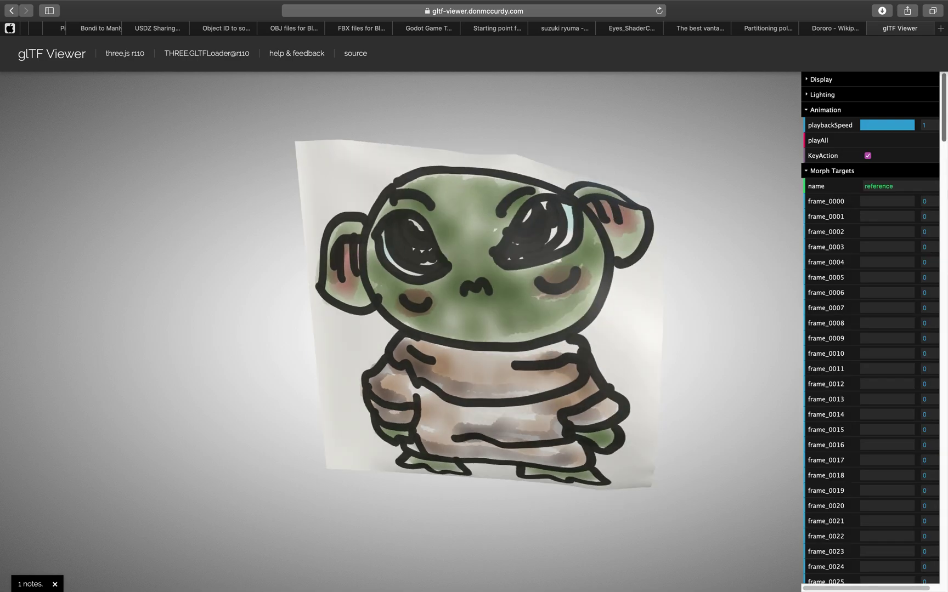
scroll(943, 275, "down", 15)
scroll(943, 275, "down", 20)
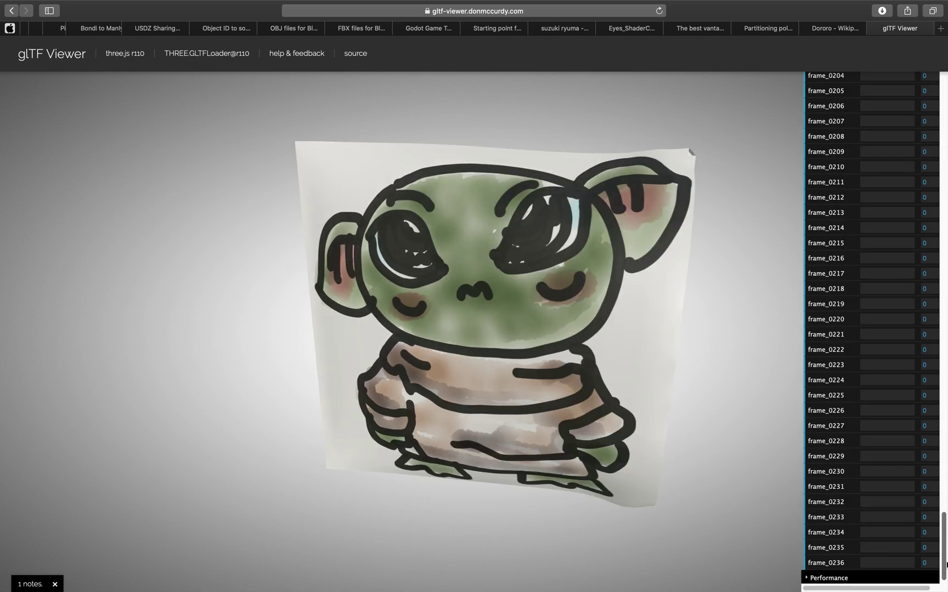
scroll(944, 99, "up", 20)
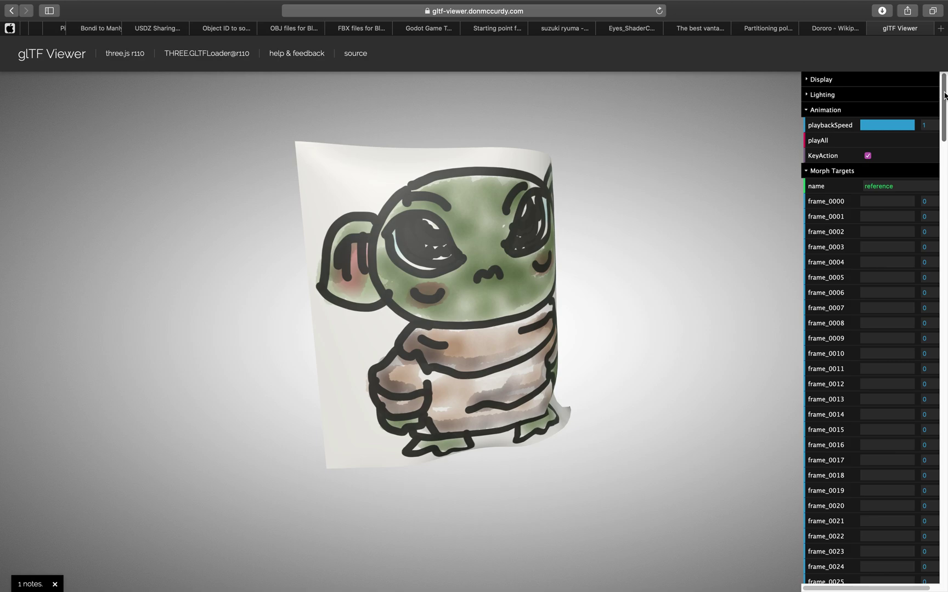
left_click(540, 15)
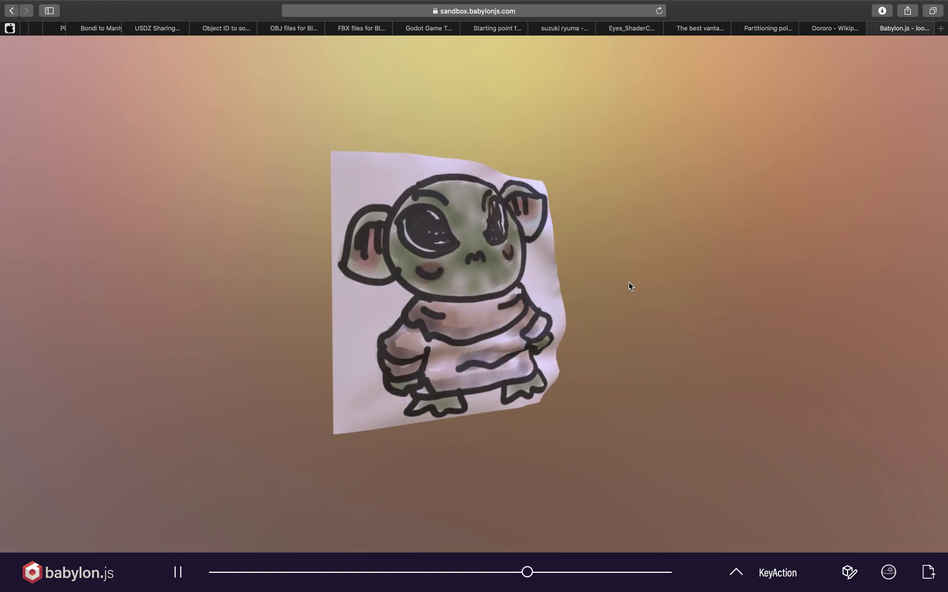
Step: Orbit the camera around the BBYODA-textured flag as its KeyAction loop plays in Babylon.js Sandbox
left_click_drag(615, 313, 582, 283)
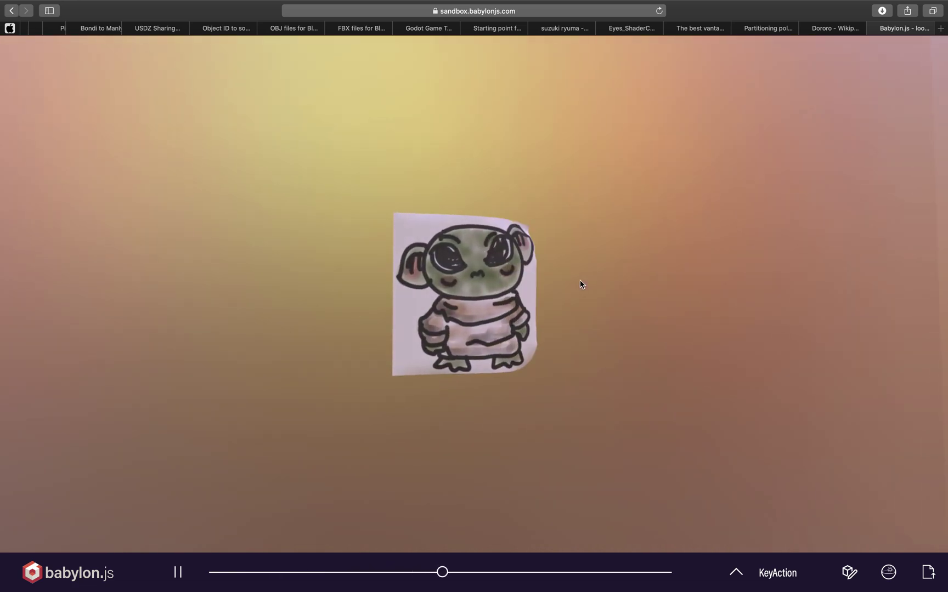